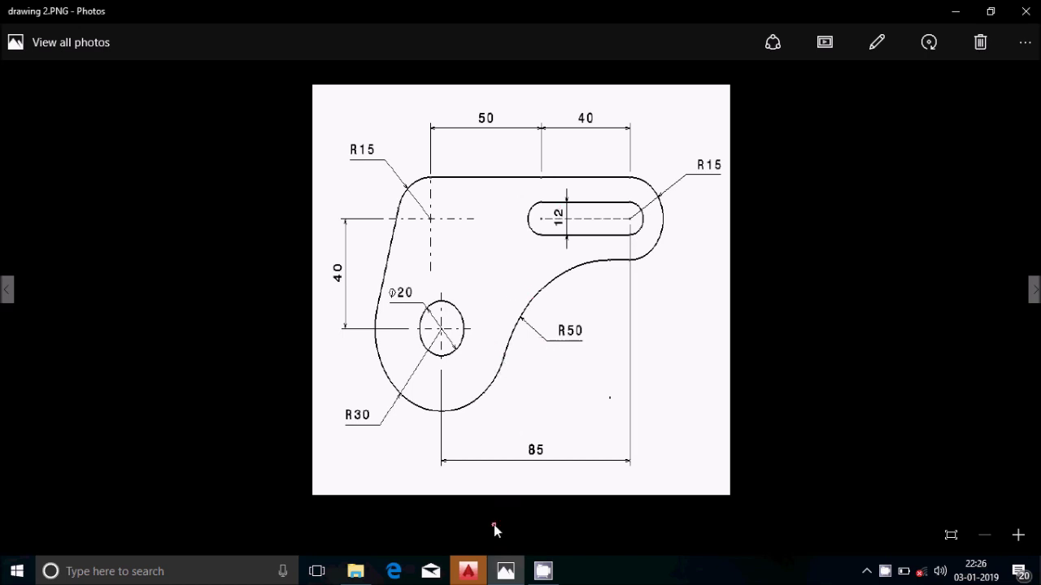
# Switch to AutoCAD and create a new drawing from the acad template
pyautogui.click(468, 571)
pyautogui.click(19, 21)
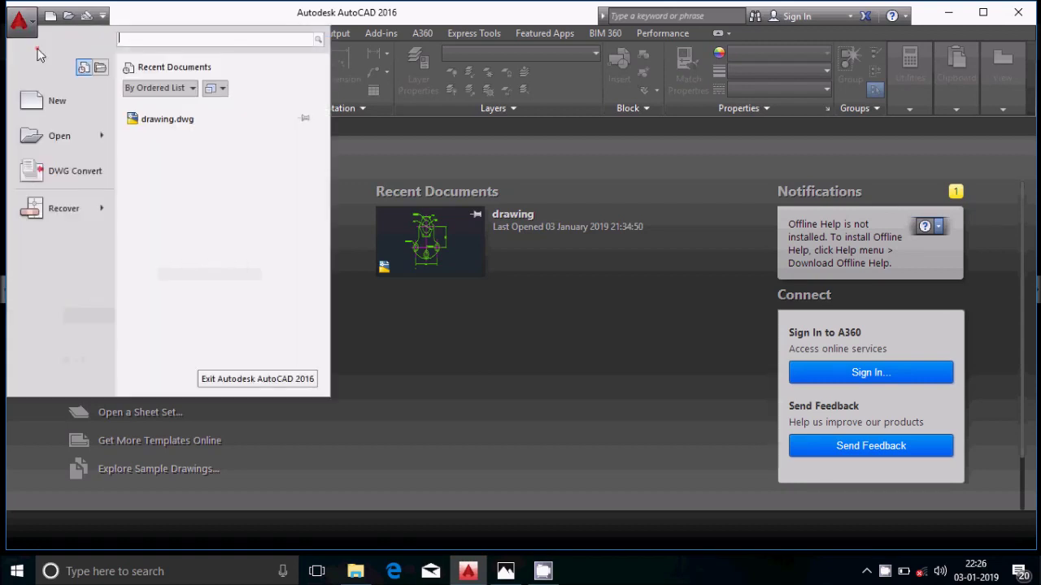
pyautogui.click(52, 102)
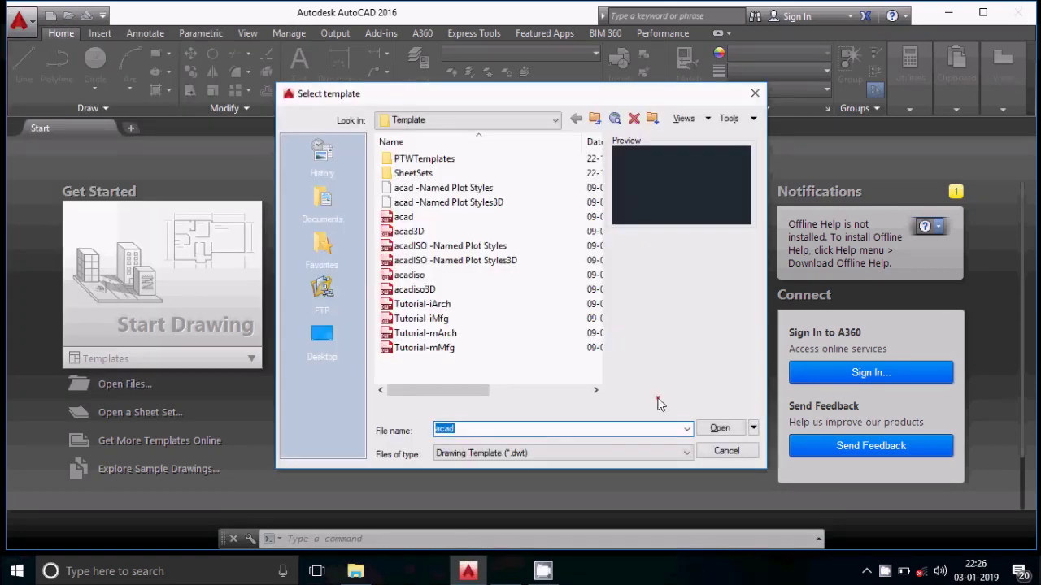
pyautogui.click(720, 429)
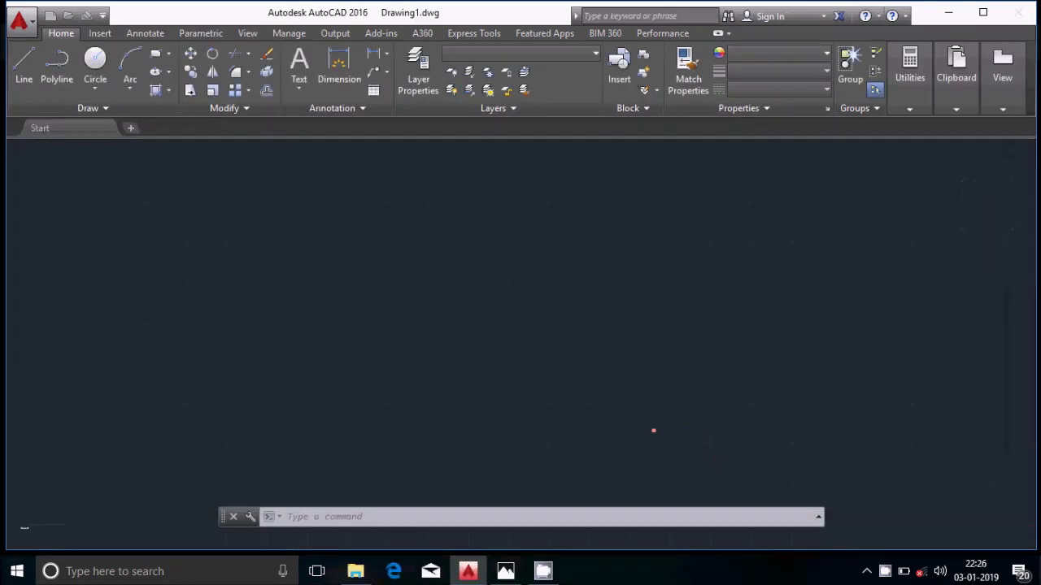
# Check the reference drawing's overall size in Photos, then in AutoCAD set the lower-left corner of the drawing limits to 0,0
pyautogui.click(505, 571)
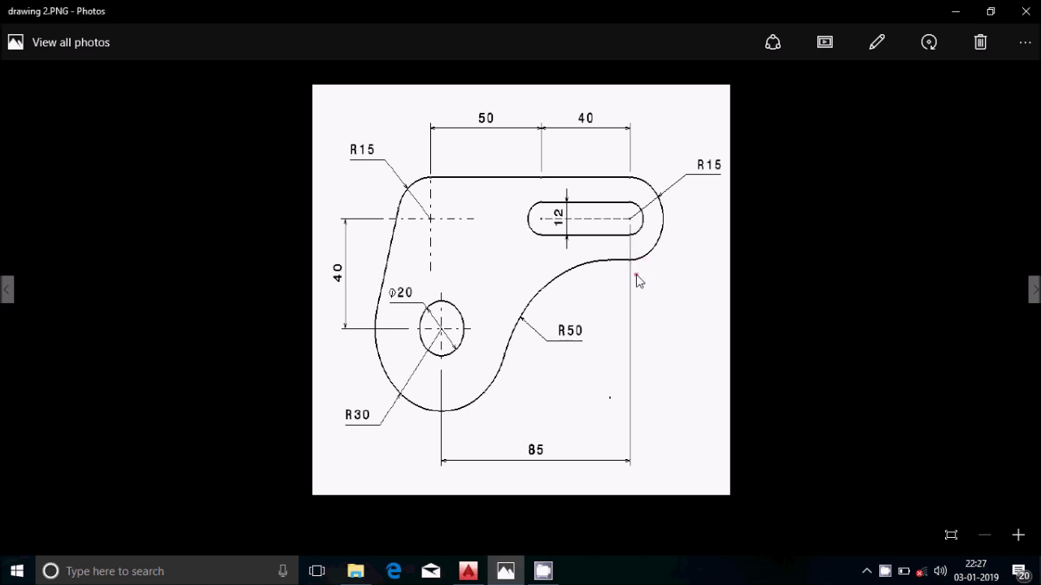
pyautogui.click(468, 572)
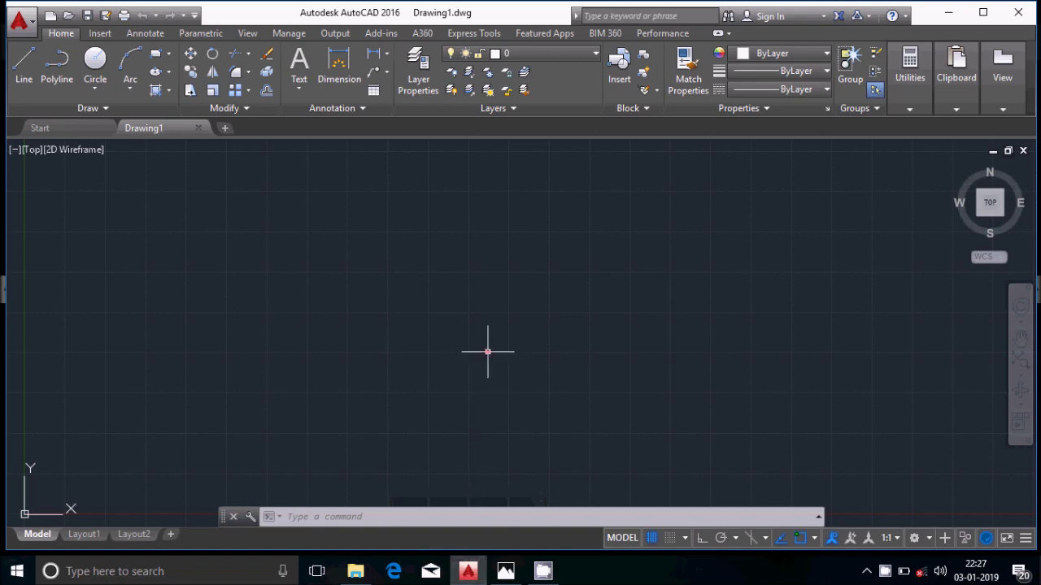
pyautogui.write('li')
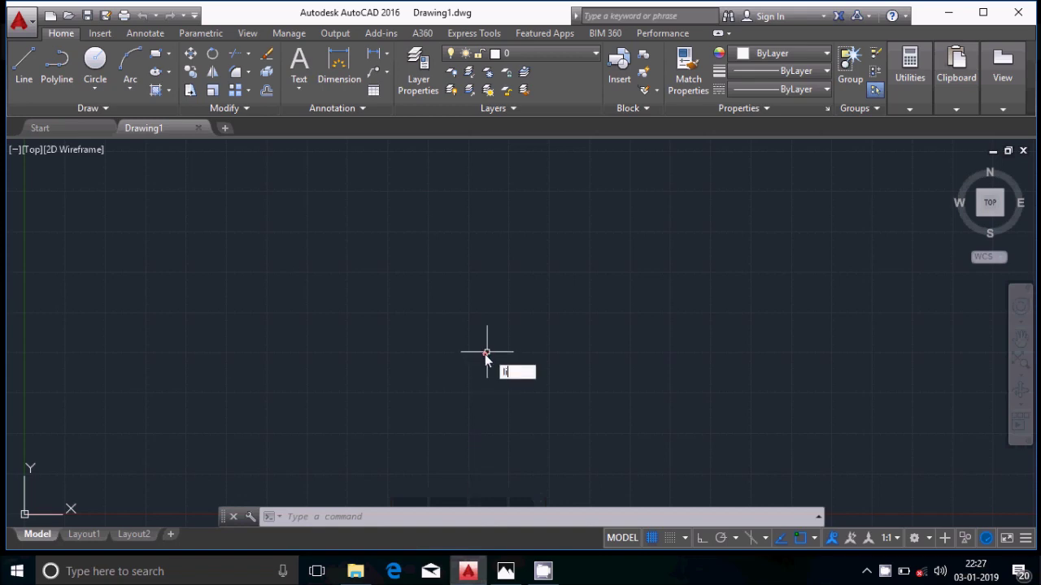
pyautogui.write('mits')
pyautogui.press('Return')
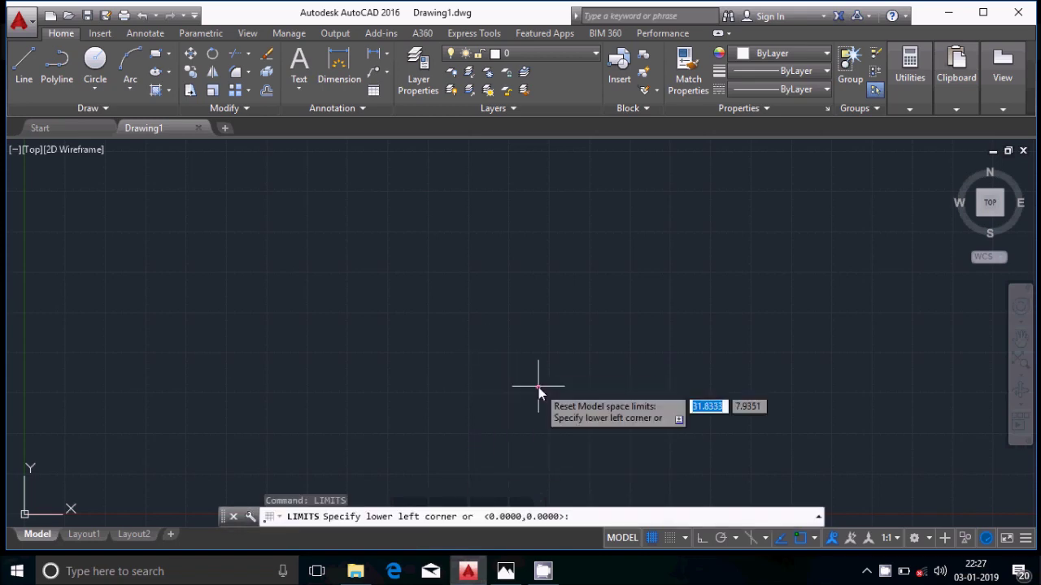
pyautogui.press('BackSpace')
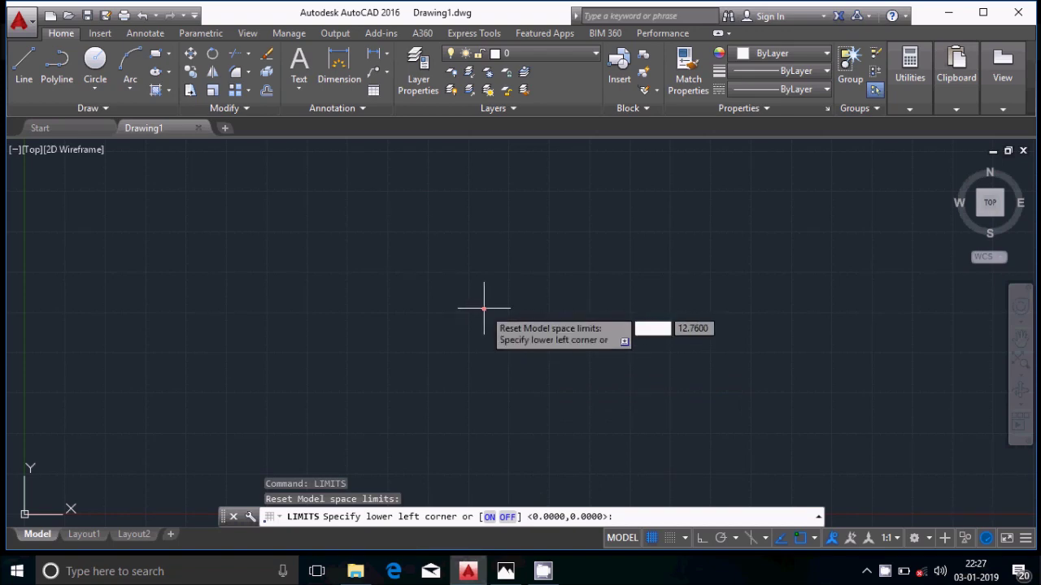
pyautogui.write('0')
pyautogui.press('Tab')
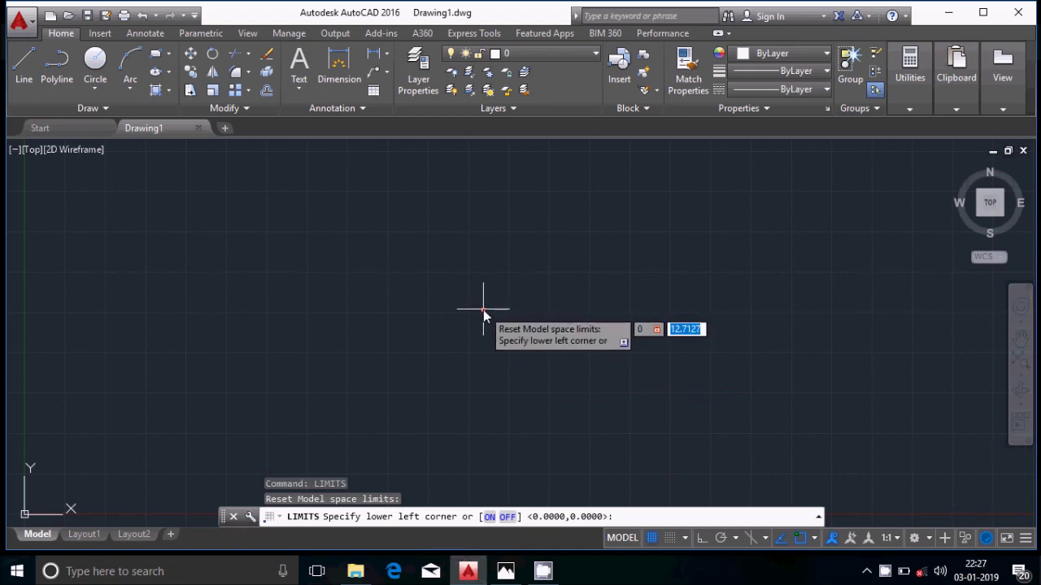
pyautogui.write('0')
pyautogui.press('Return')
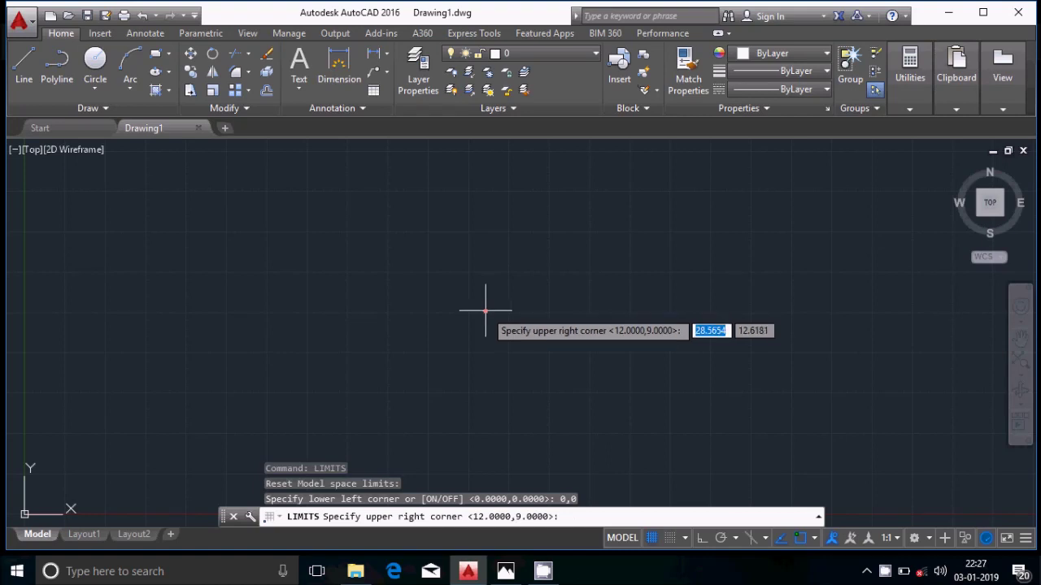
# Set the upper-right corner of the drawing limits to 160,160 and zoom to show the full limits
pyautogui.write('160')
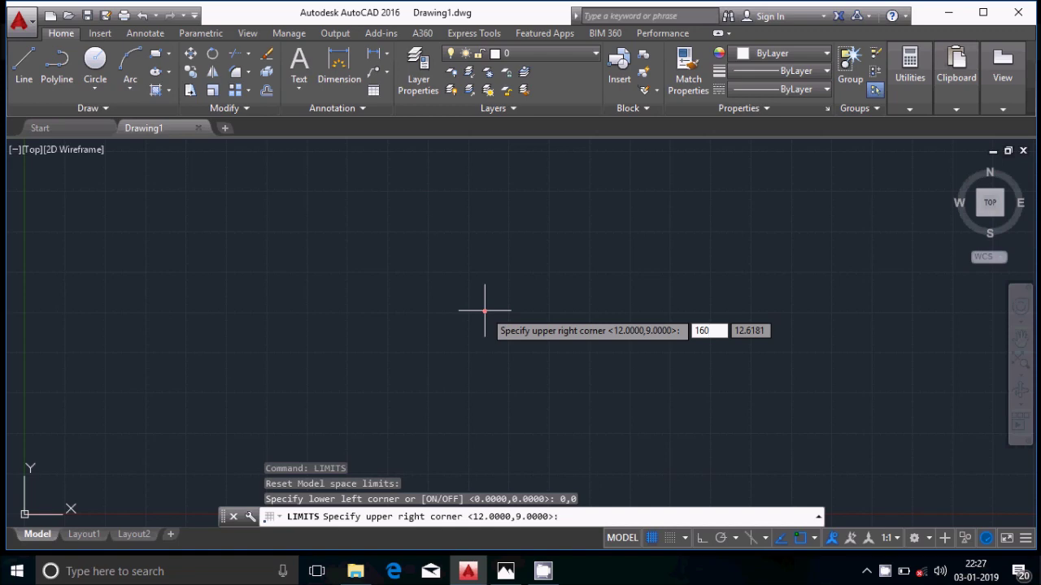
pyautogui.press('Tab')
pyautogui.write('1')
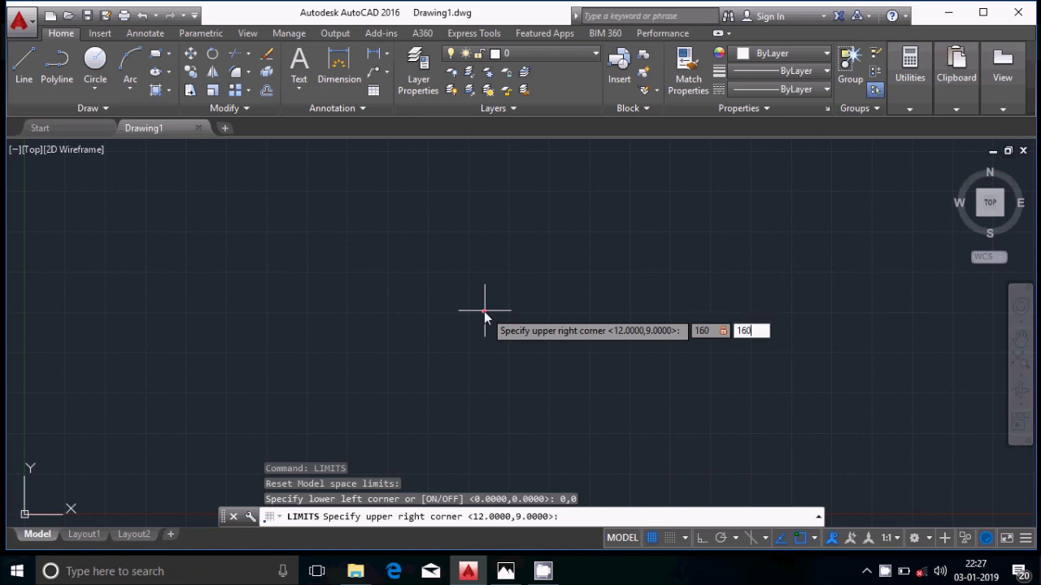
pyautogui.press('Return')
pyautogui.click(1022, 375)
pyautogui.click(960, 266)
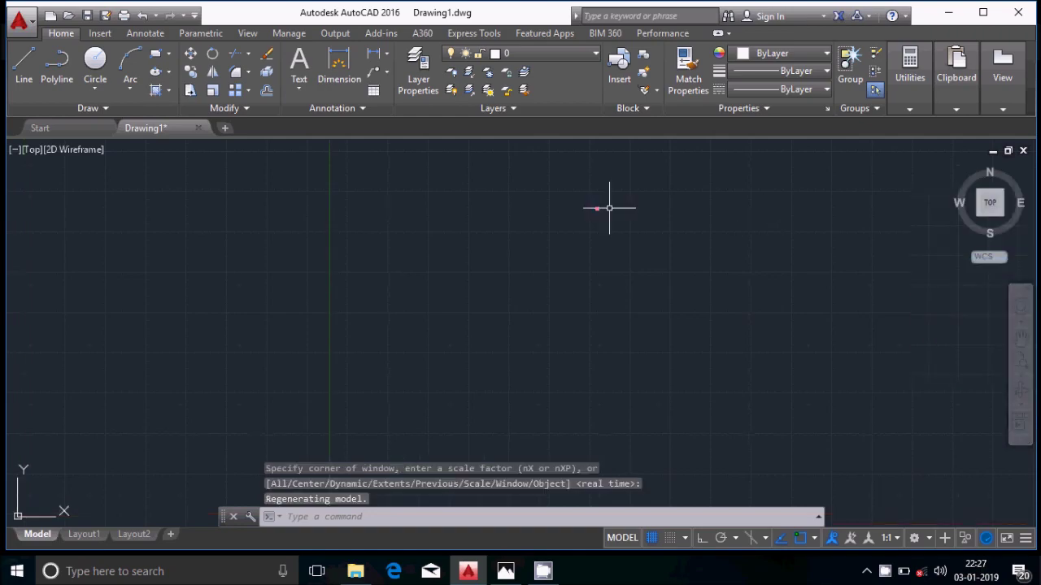
# Check the reference drawing, then turn Ortho on and draw a long horizontal centre line across the upper part of the AutoCAD drawing
pyautogui.click(513, 574)
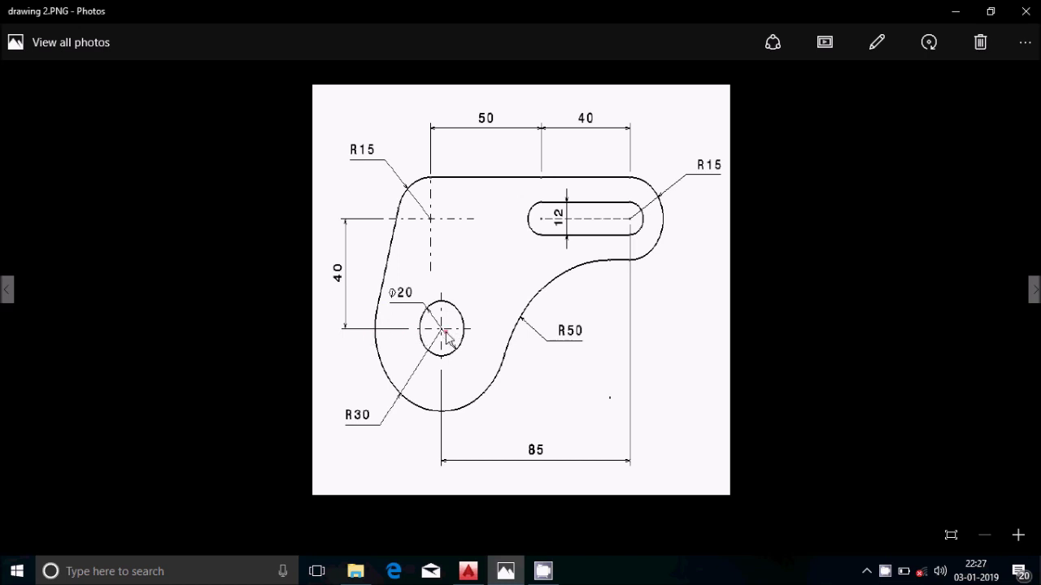
pyautogui.click(470, 569)
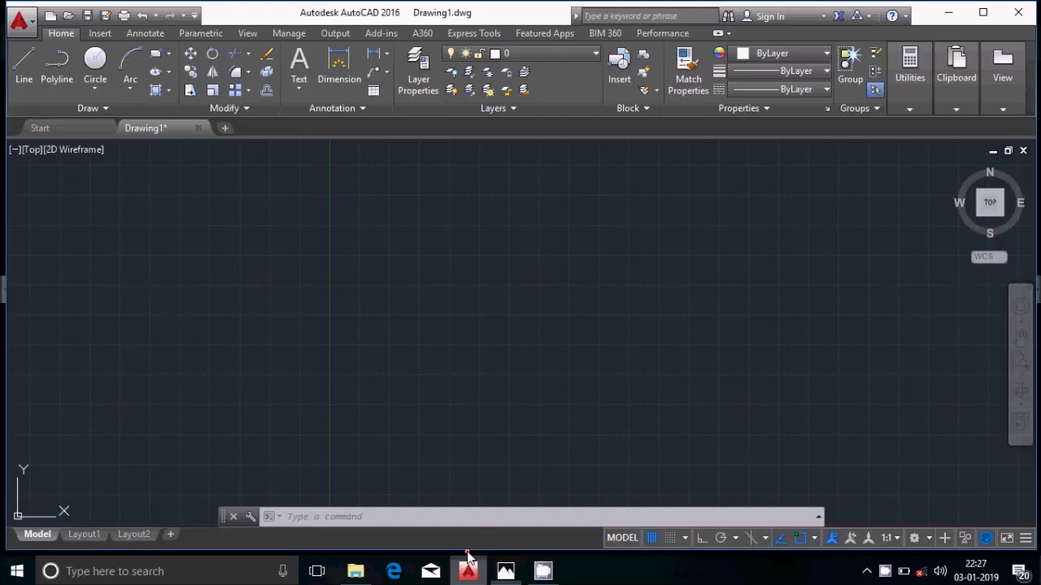
pyautogui.click(24, 65)
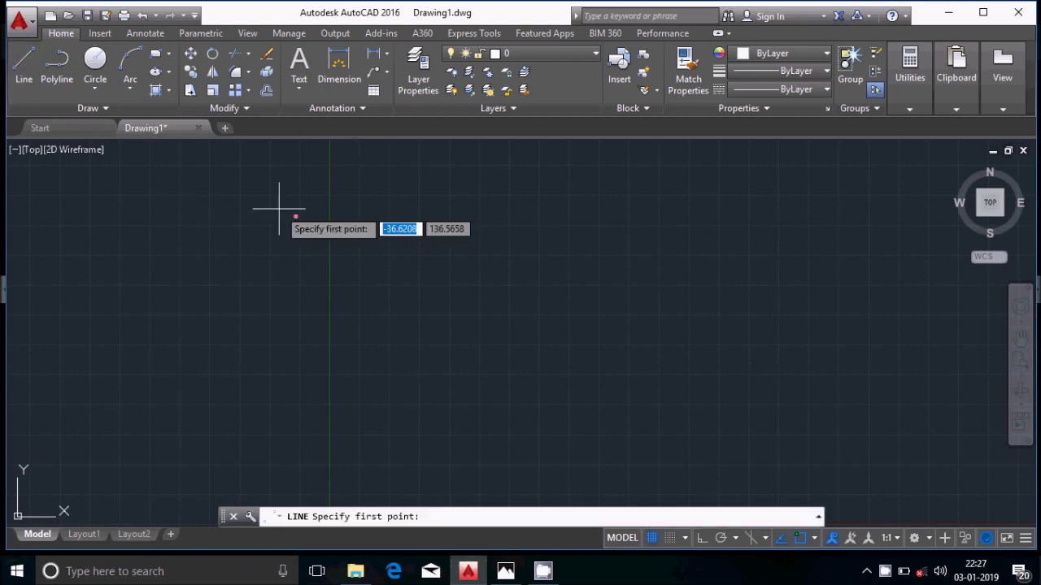
pyautogui.click(703, 540)
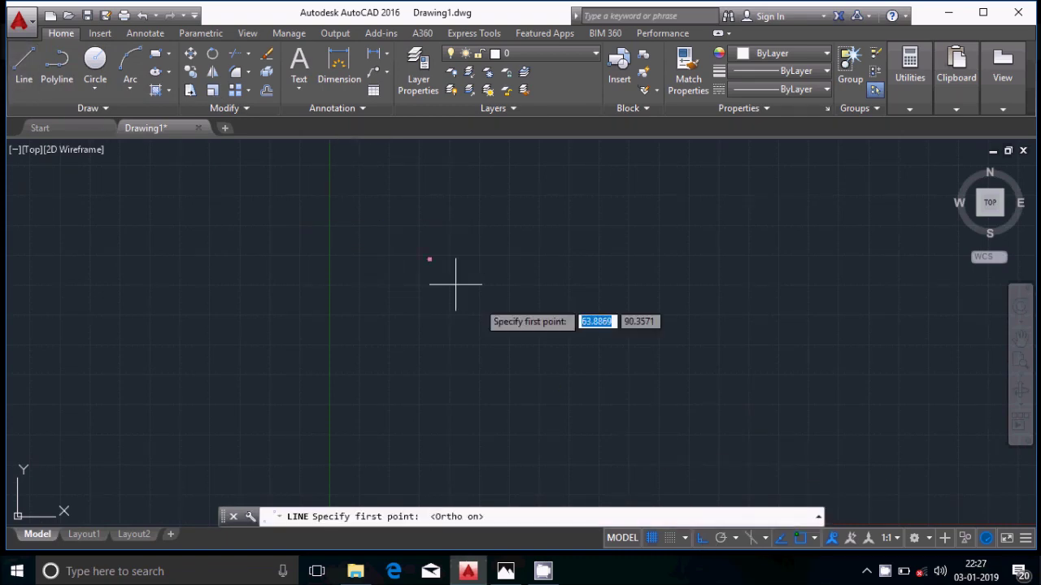
pyautogui.click(350, 201)
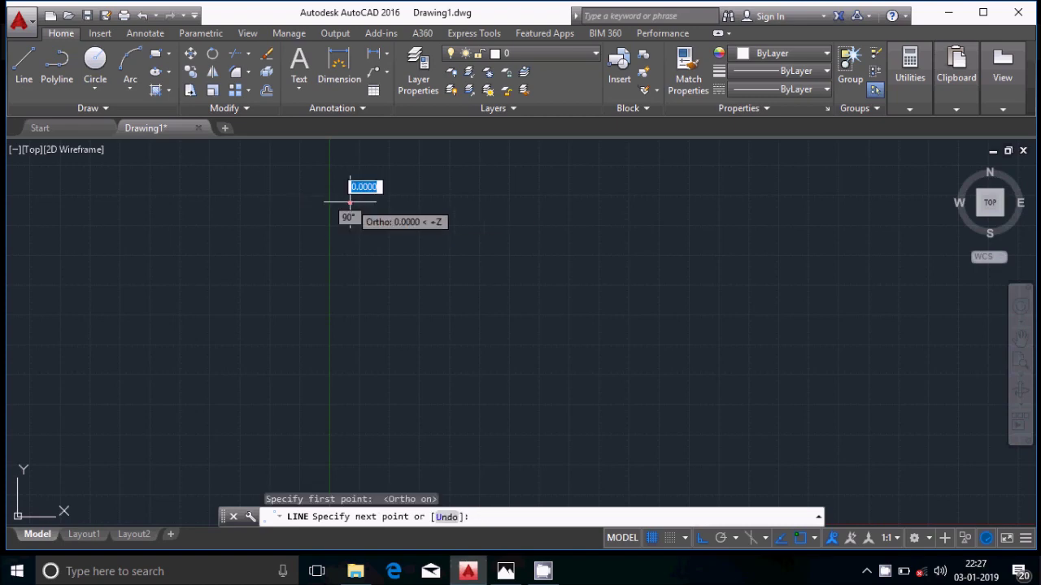
pyautogui.click(769, 201)
pyautogui.press('Escape')
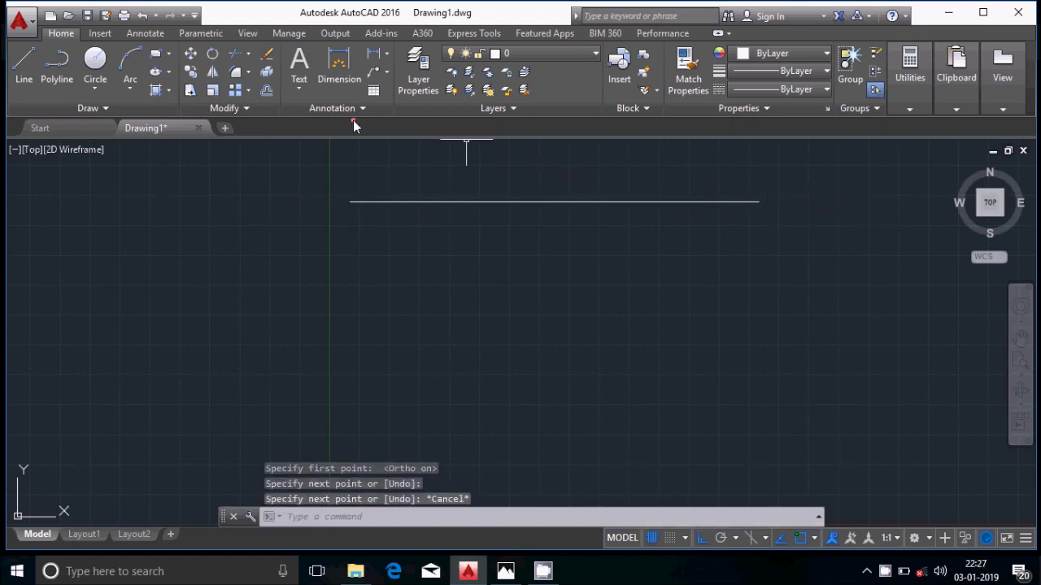
# Offset the horizontal centre line 40 units downward
pyautogui.click(267, 90)
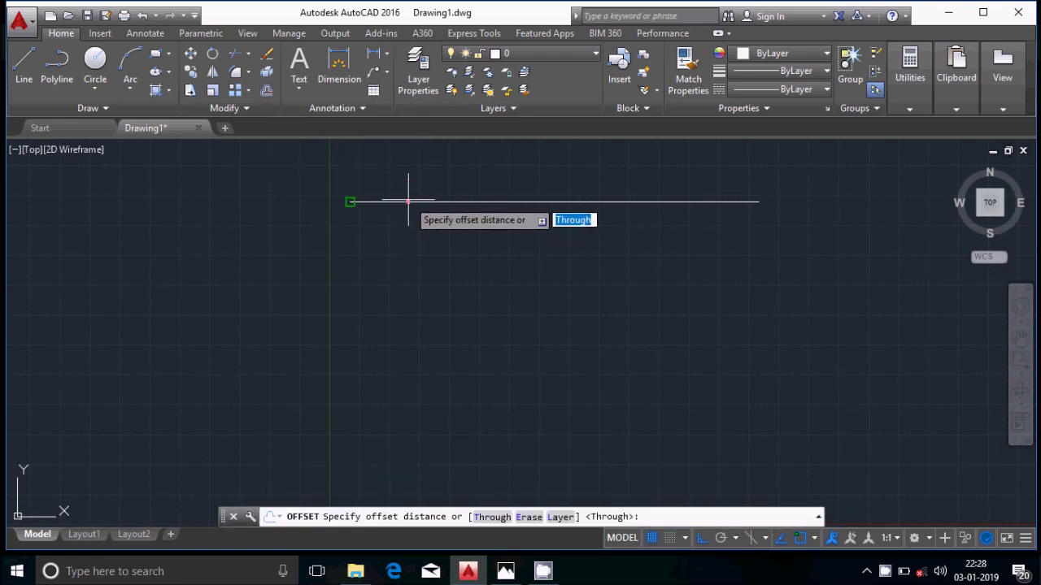
pyautogui.press('BackSpace')
pyautogui.write('40')
pyautogui.press('Return')
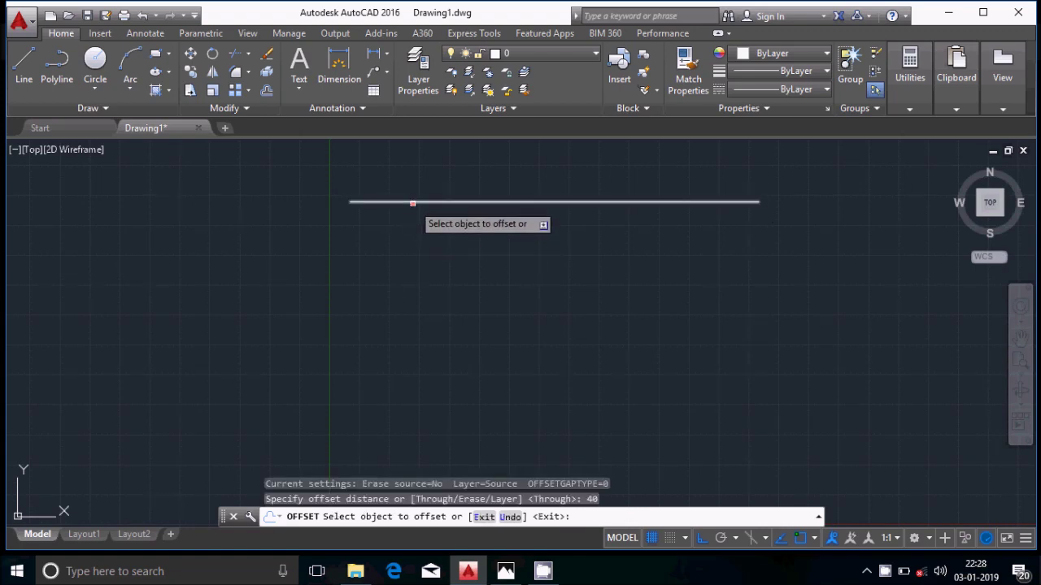
pyautogui.click(413, 204)
pyautogui.click(426, 333)
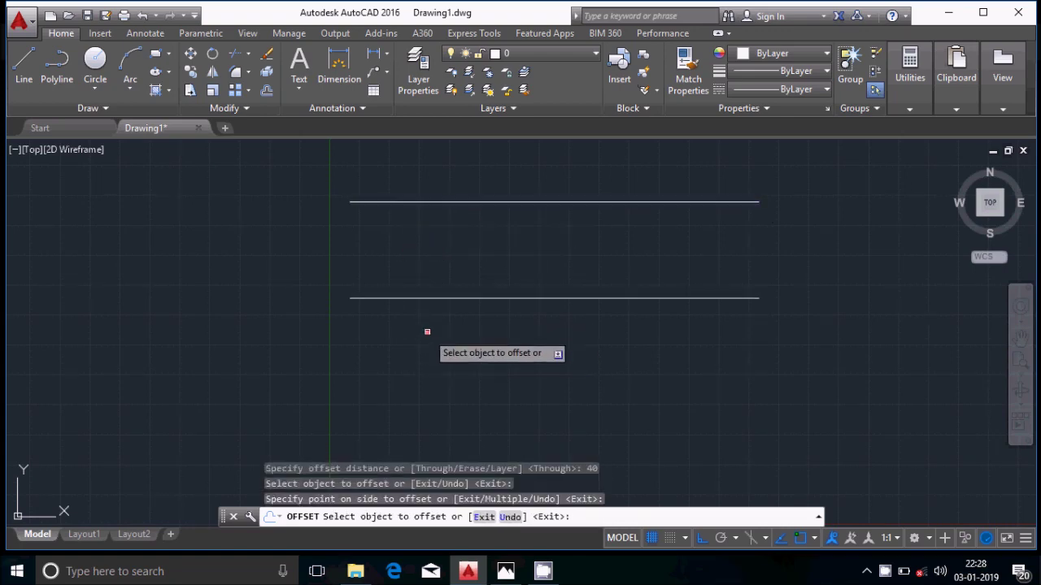
pyautogui.press('Return')
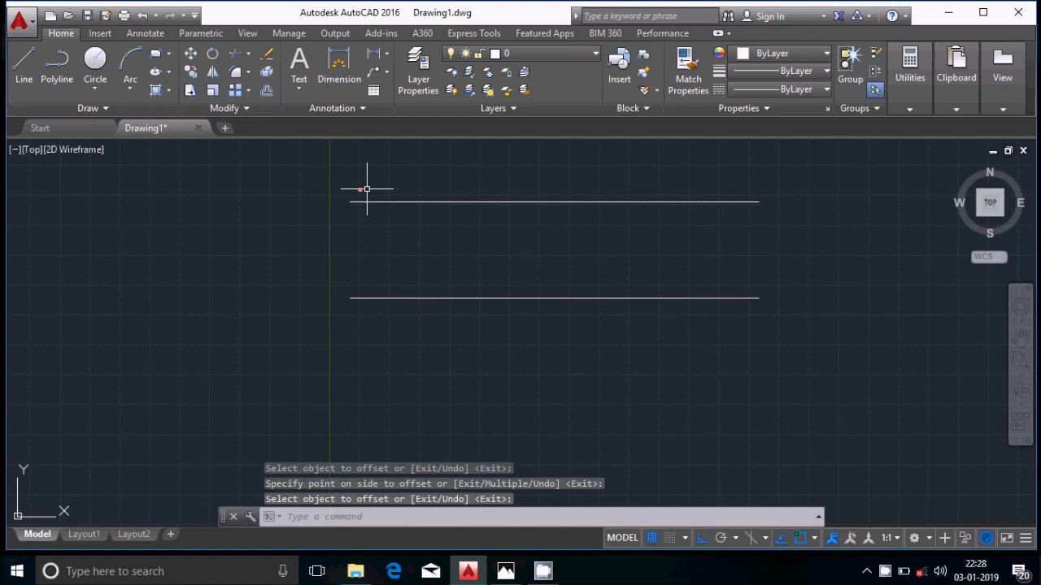
# Draw a vertical line about 94 units long crossing both horizontal lines near their right ends
pyautogui.click(23, 65)
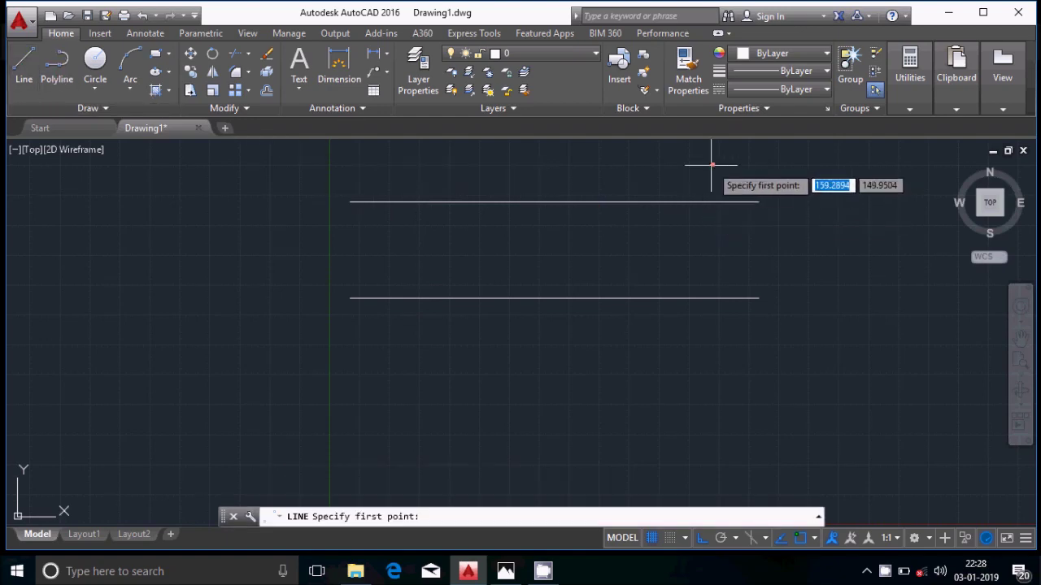
pyautogui.click(710, 156)
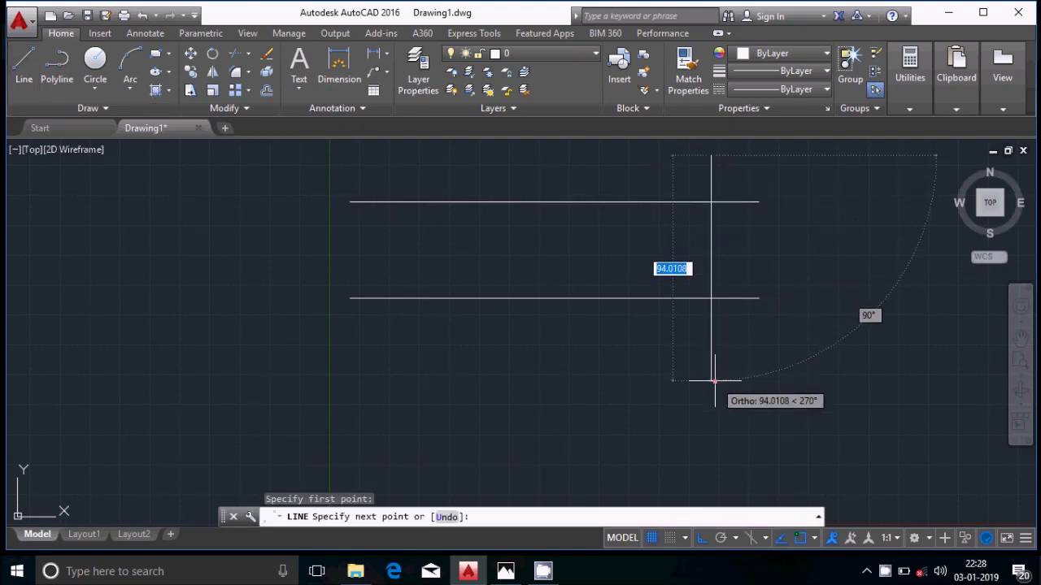
pyautogui.click(714, 380)
pyautogui.press('Escape')
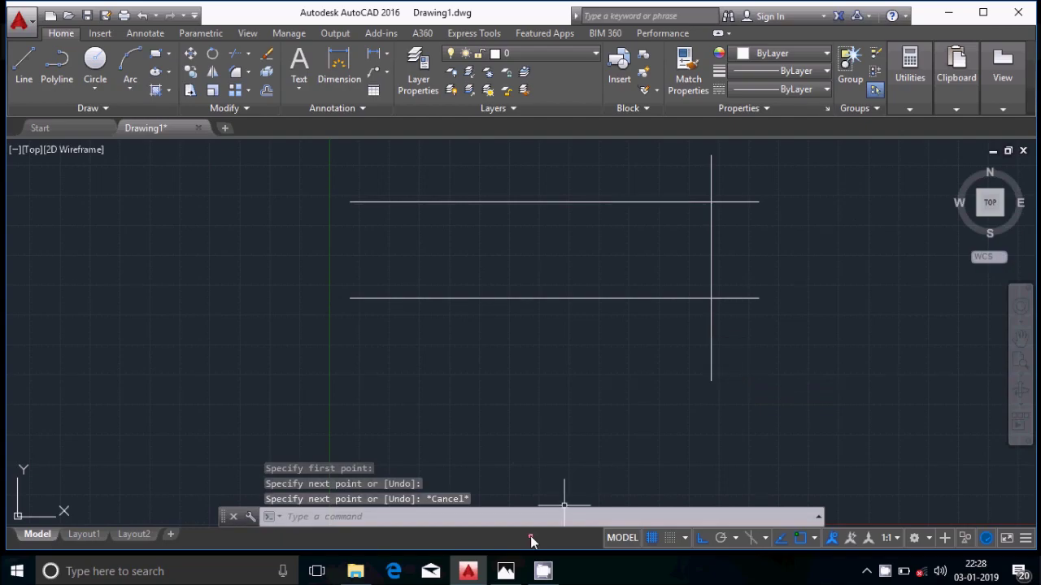
# Check the reference drawing's horizontal spacing, then offset the vertical line 90 units to the left in AutoCAD
pyautogui.click(505, 571)
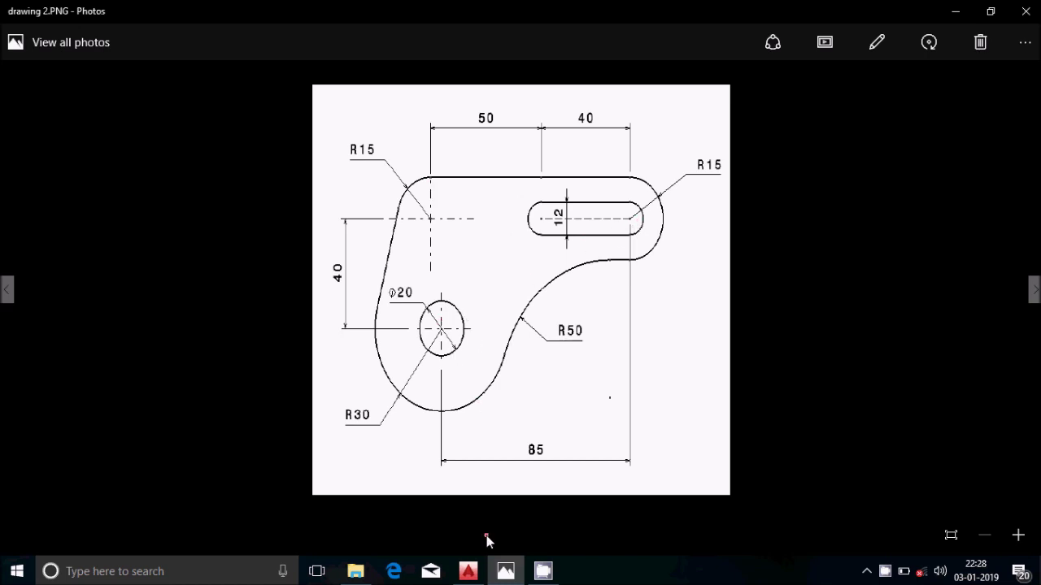
pyautogui.click(469, 572)
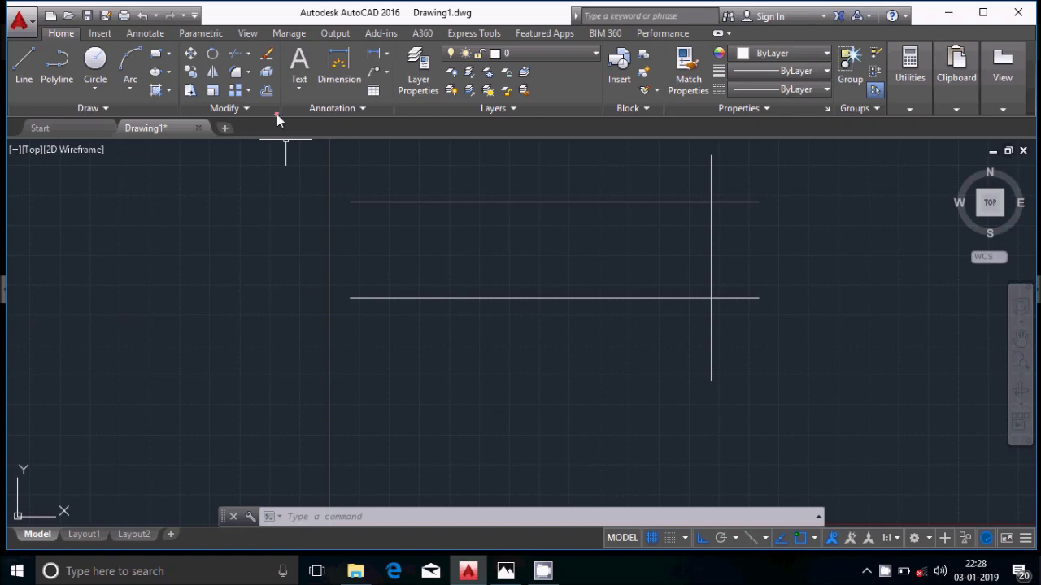
pyautogui.click(266, 89)
pyautogui.press('BackSpace')
pyautogui.write('90')
pyautogui.press('Return')
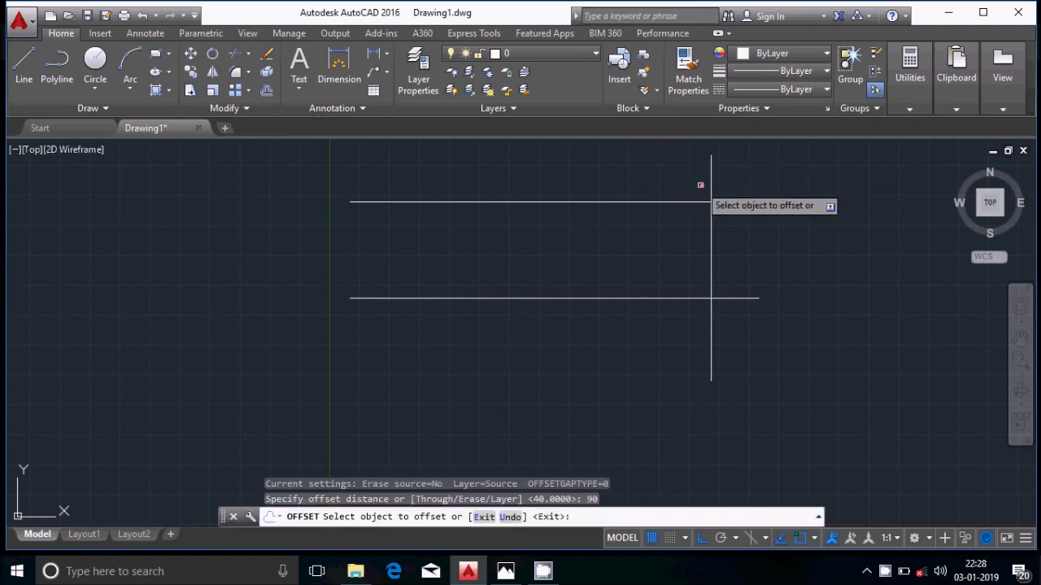
pyautogui.click(710, 175)
pyautogui.click(520, 190)
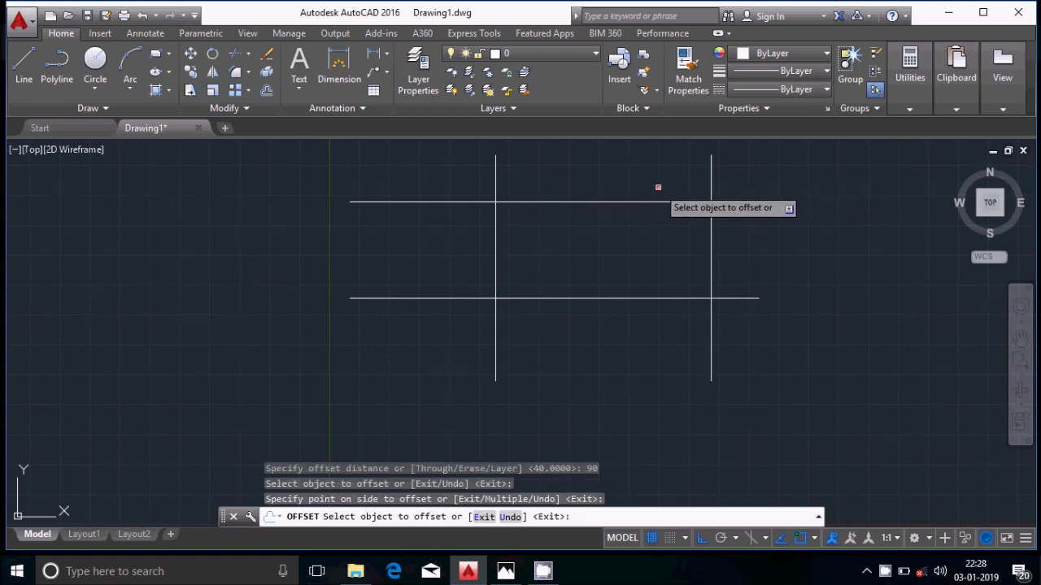
pyautogui.press('Return')
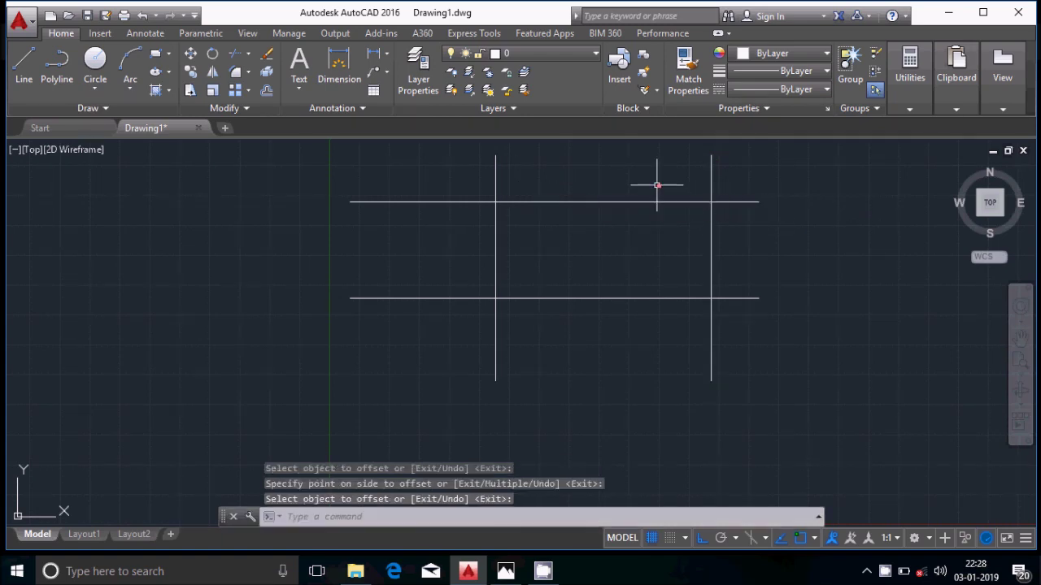
# Offset the rightmost vertical line 85 units to the left for the large hole's centre
pyautogui.press('Return')
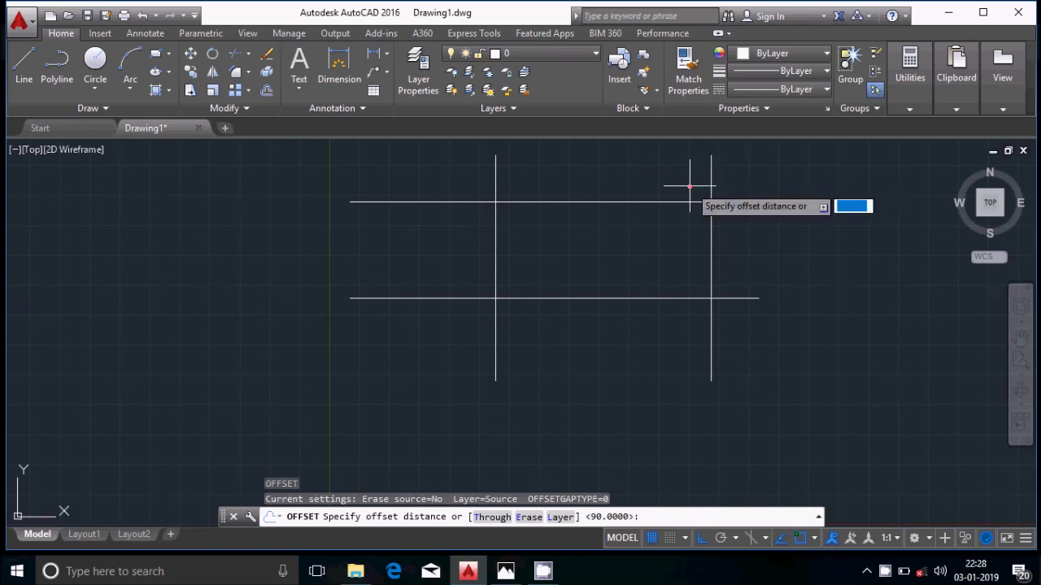
pyautogui.press('BackSpace')
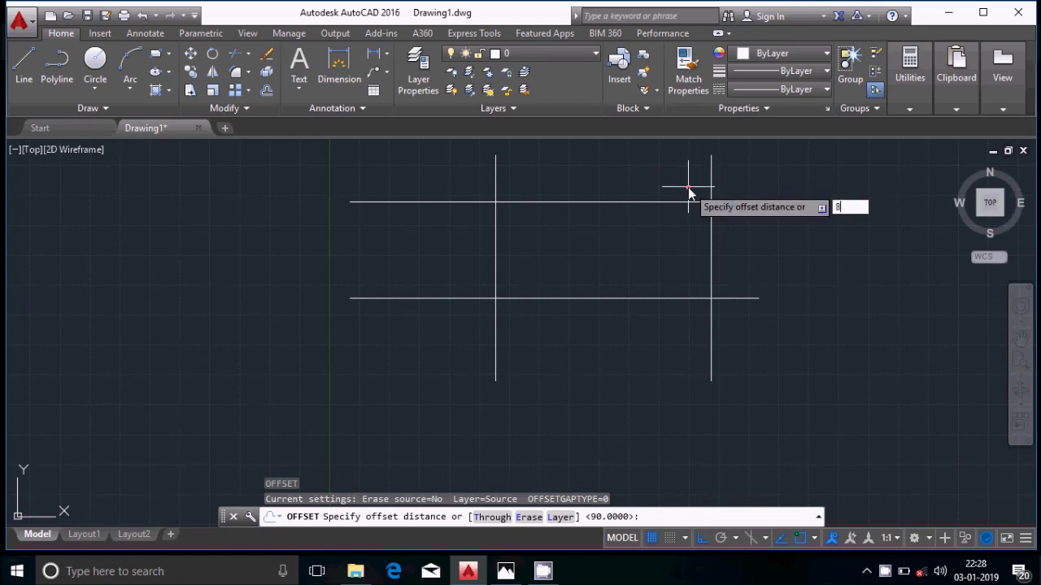
pyautogui.press('Return')
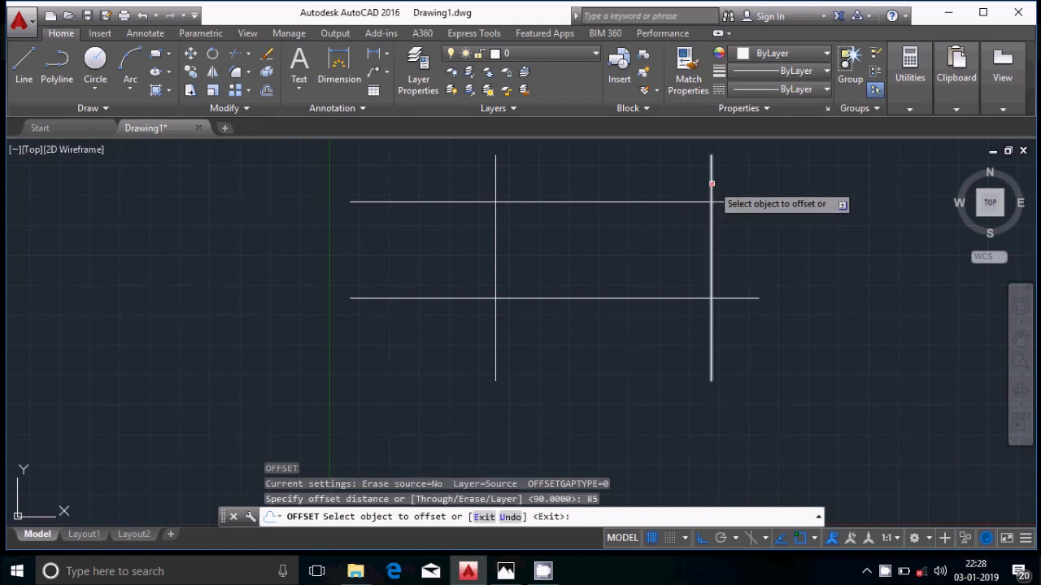
pyautogui.click(711, 184)
pyautogui.click(561, 182)
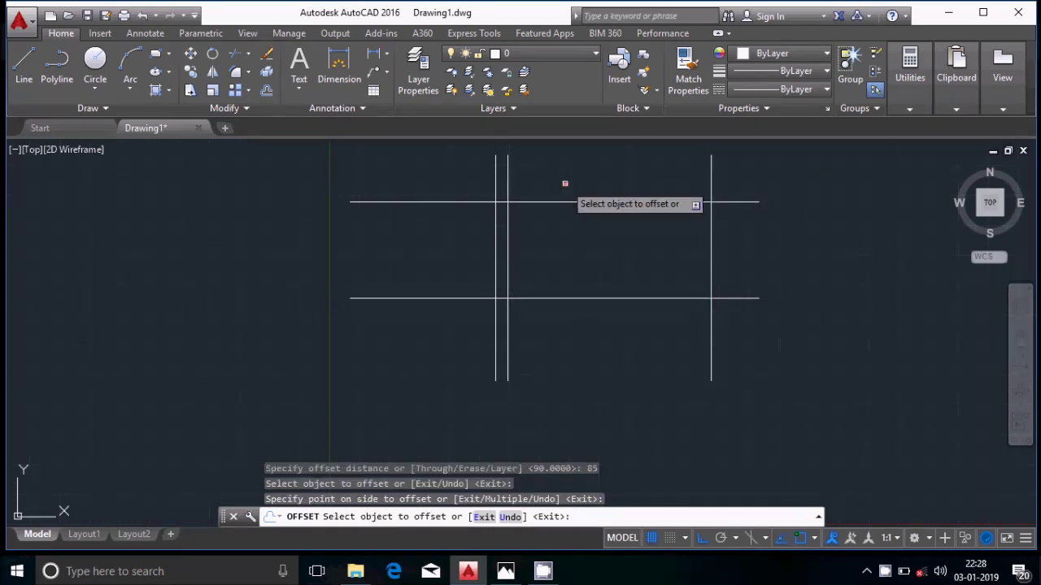
# Offset the rightmost vertical line 40 units to the left for the slot's other centre
pyautogui.press('Return')
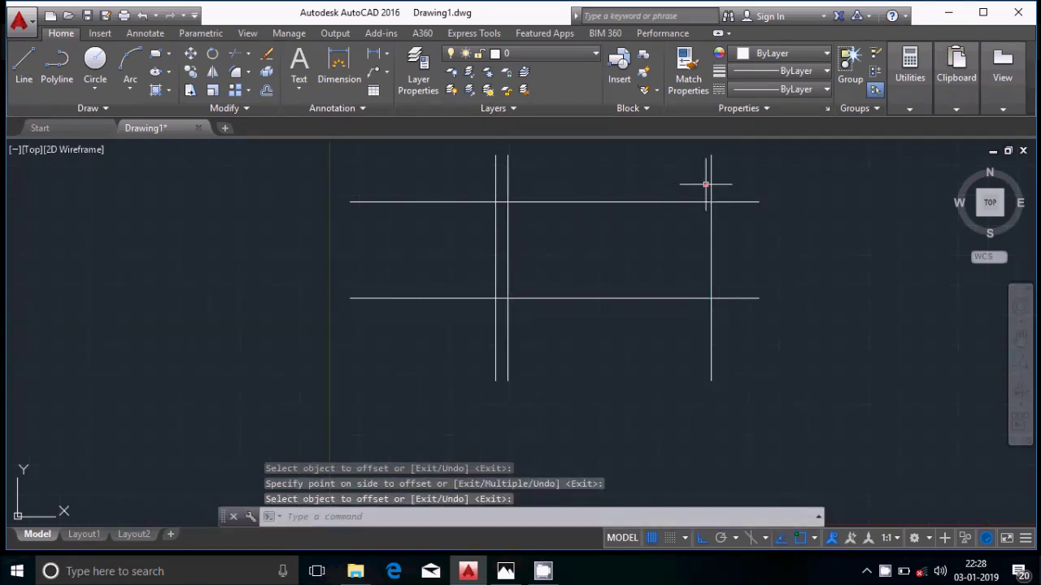
pyautogui.press('Return')
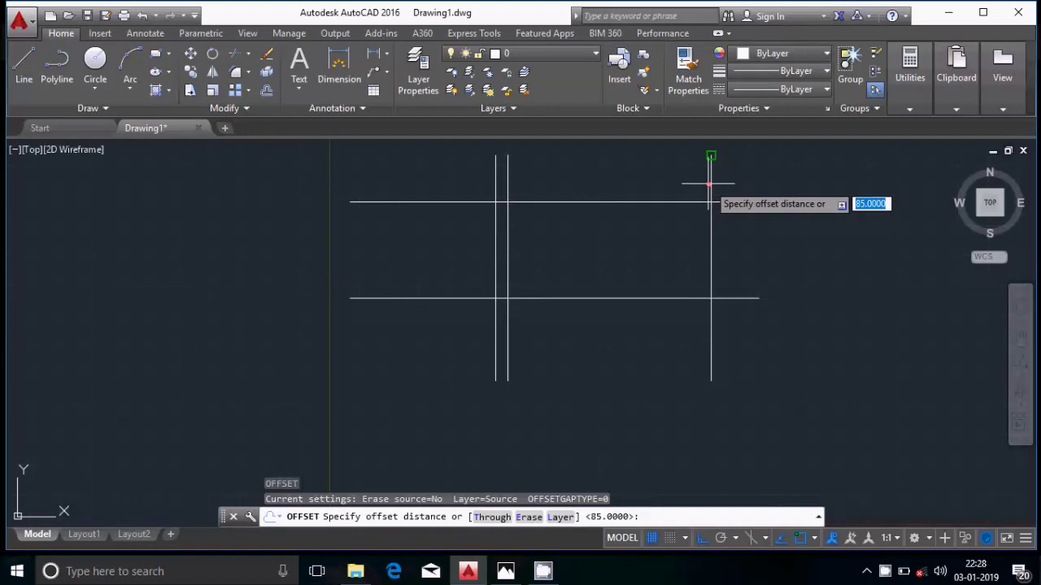
pyautogui.press('BackSpace')
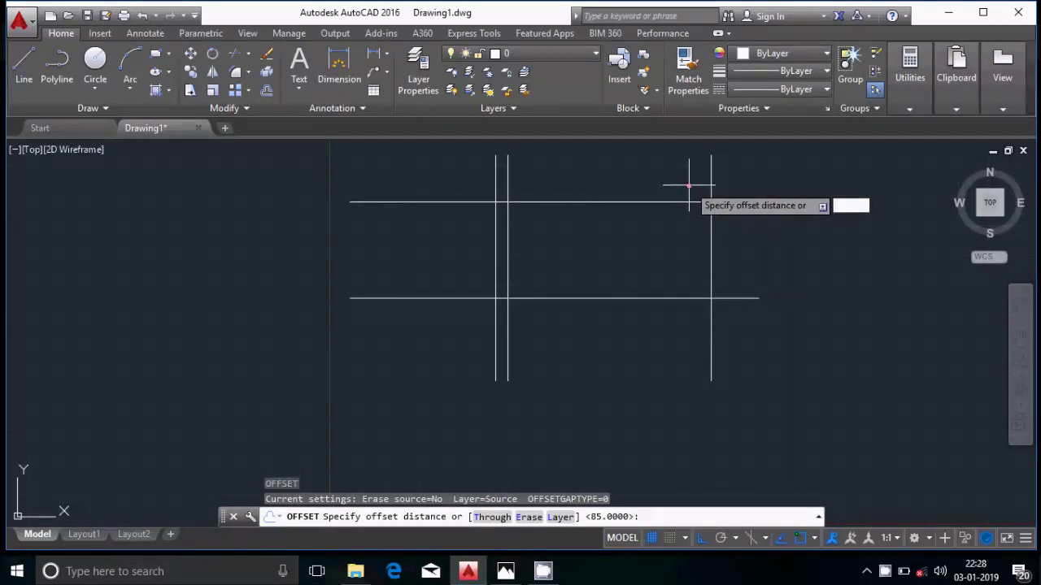
pyautogui.press('Return')
pyautogui.click(712, 160)
pyautogui.click(637, 186)
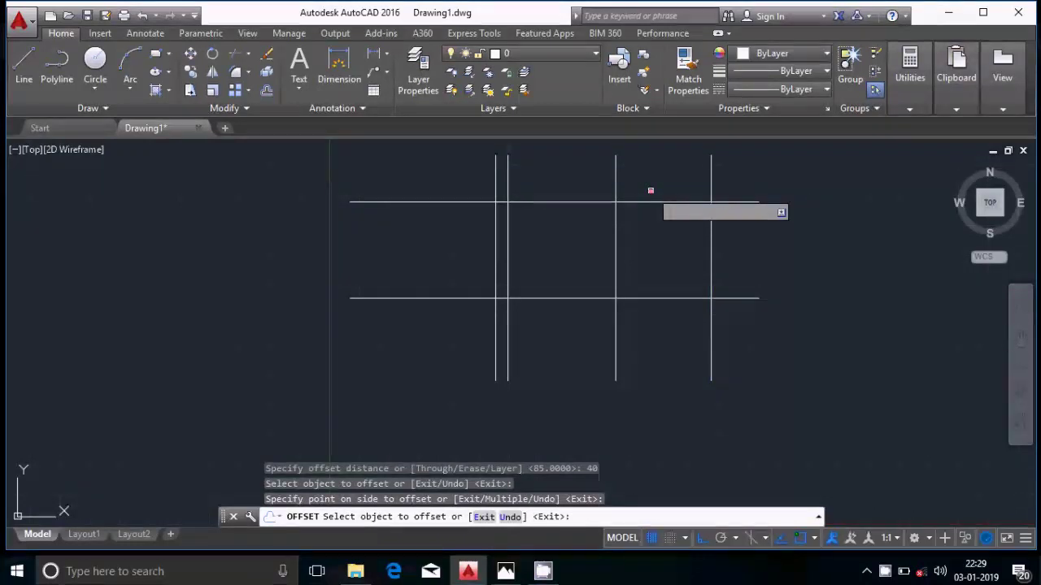
pyautogui.press('Escape')
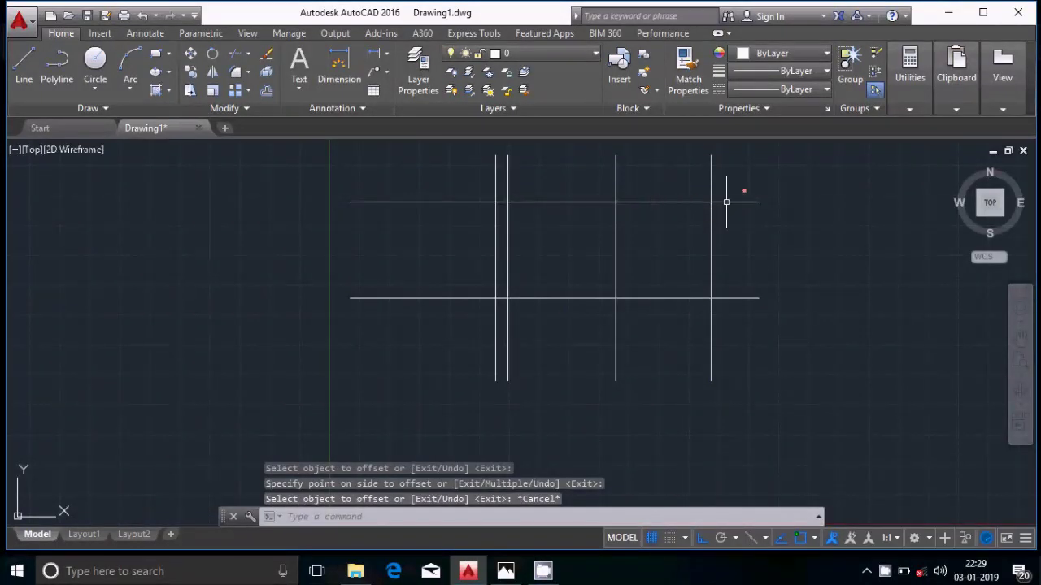
# Check the slot size in the reference drawing, then draw a 12-diameter circle where the upper horizontal and rightmost vertical lines cross in AutoCAD
pyautogui.scroll(2, 748, 174)
pyautogui.scroll(-2, 590, 229)
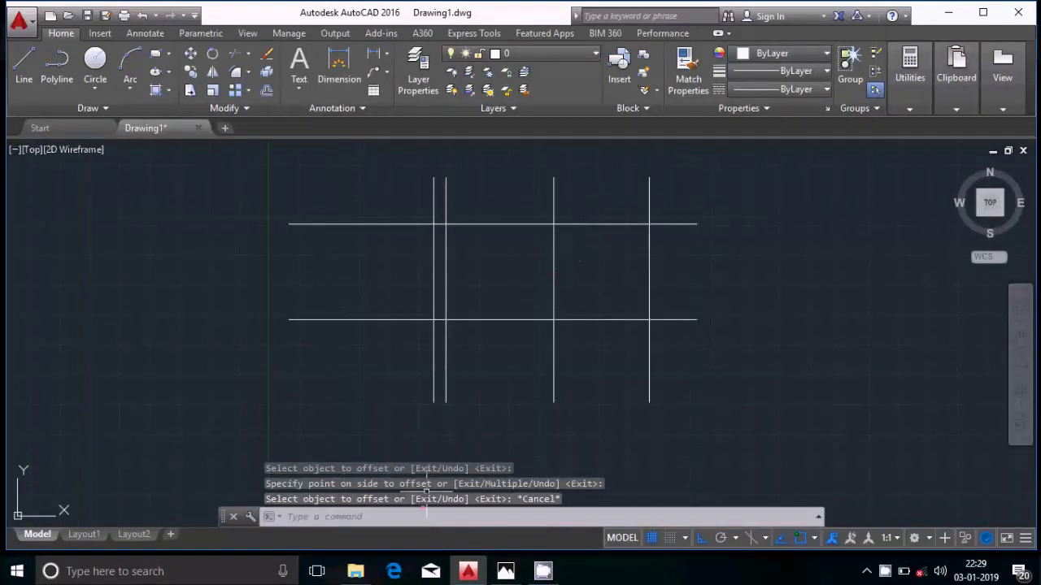
pyautogui.click(505, 572)
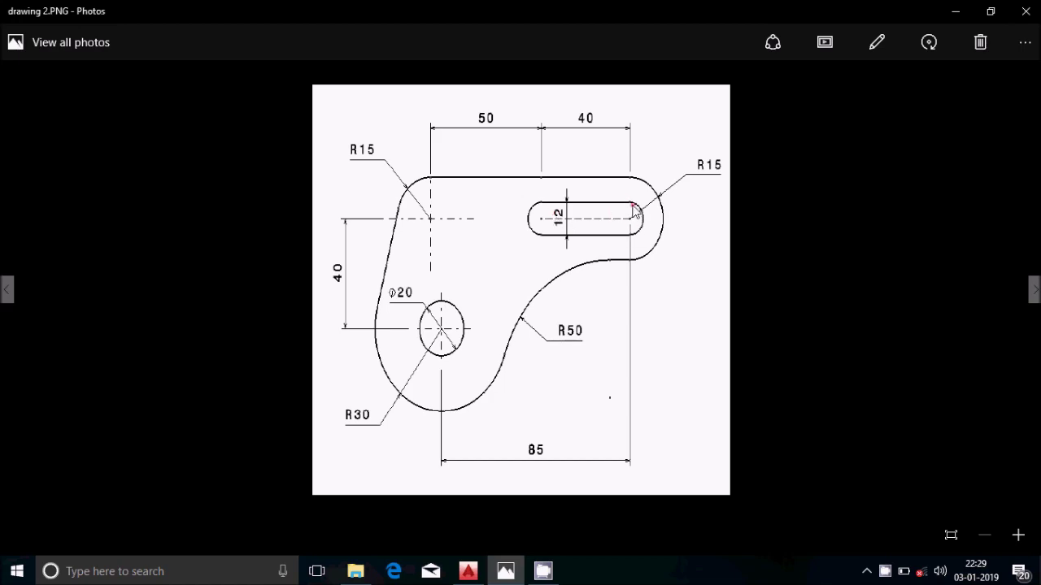
pyautogui.click(469, 570)
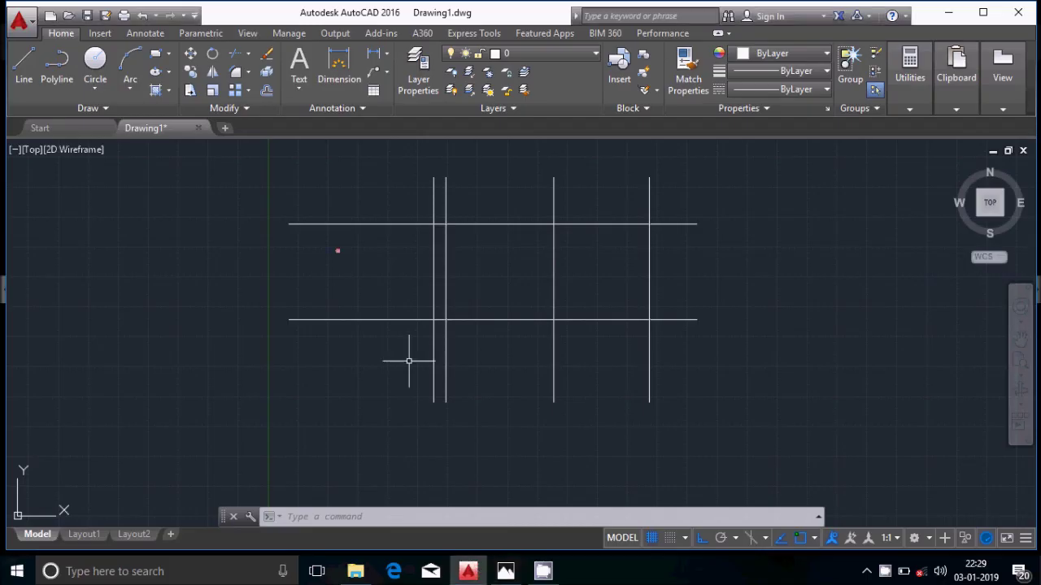
pyautogui.click(103, 89)
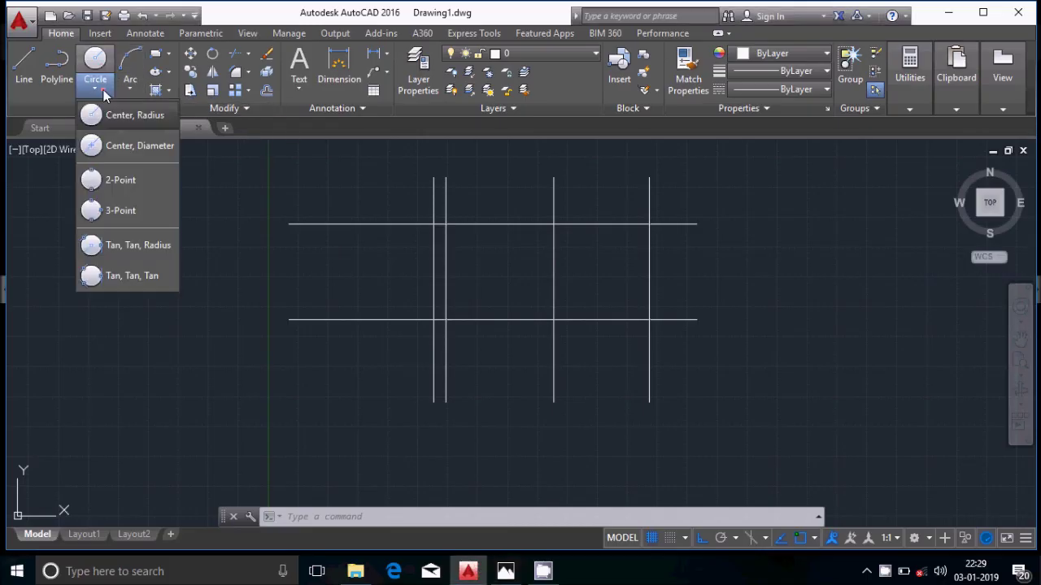
pyautogui.click(129, 150)
pyautogui.click(649, 224)
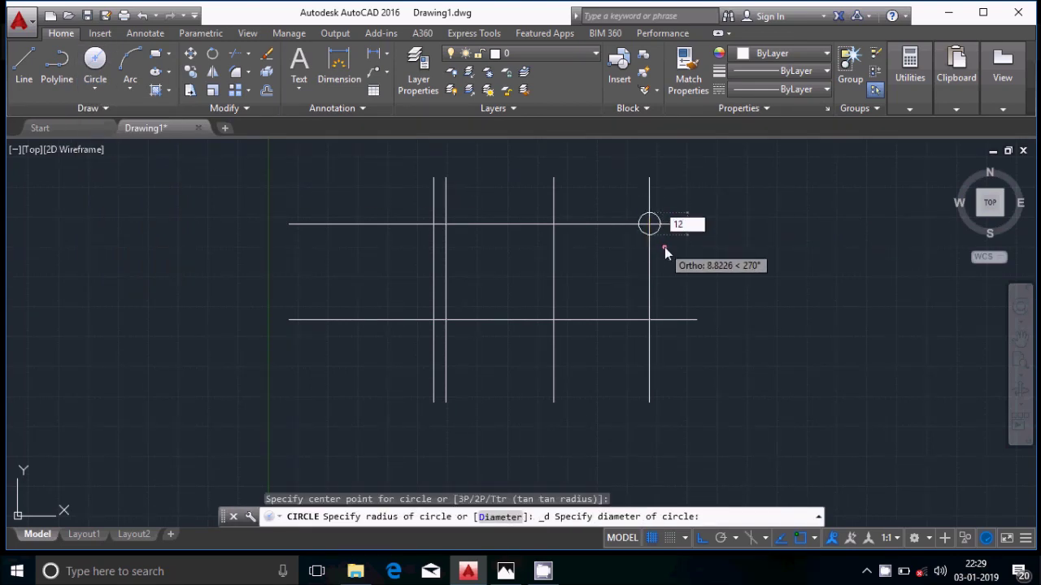
pyautogui.press('Return')
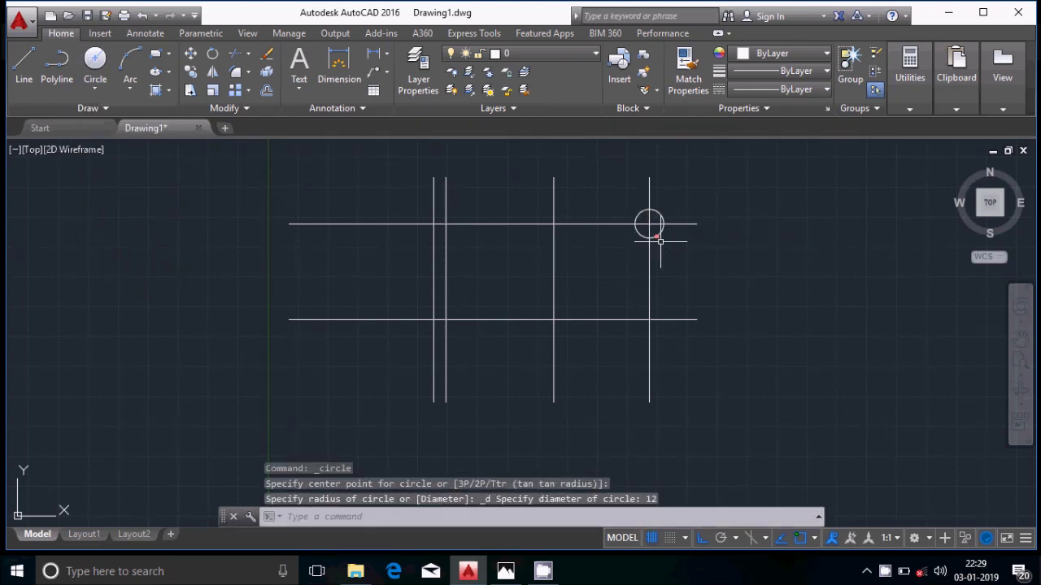
# Draw a 30-diameter circle concentric with the 12-diameter circle on the rightmost vertical line
pyautogui.click(101, 68)
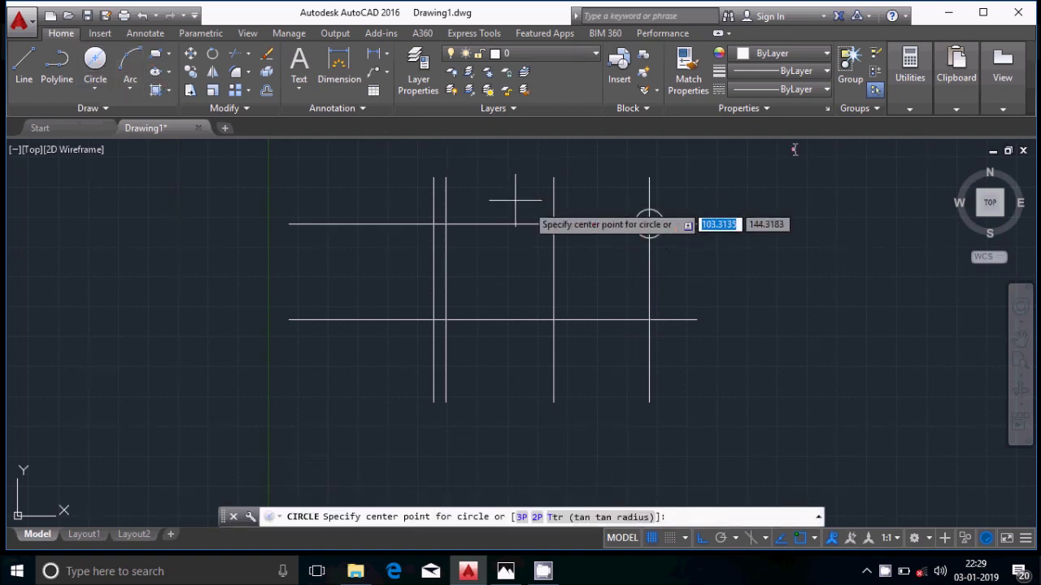
pyautogui.click(649, 223)
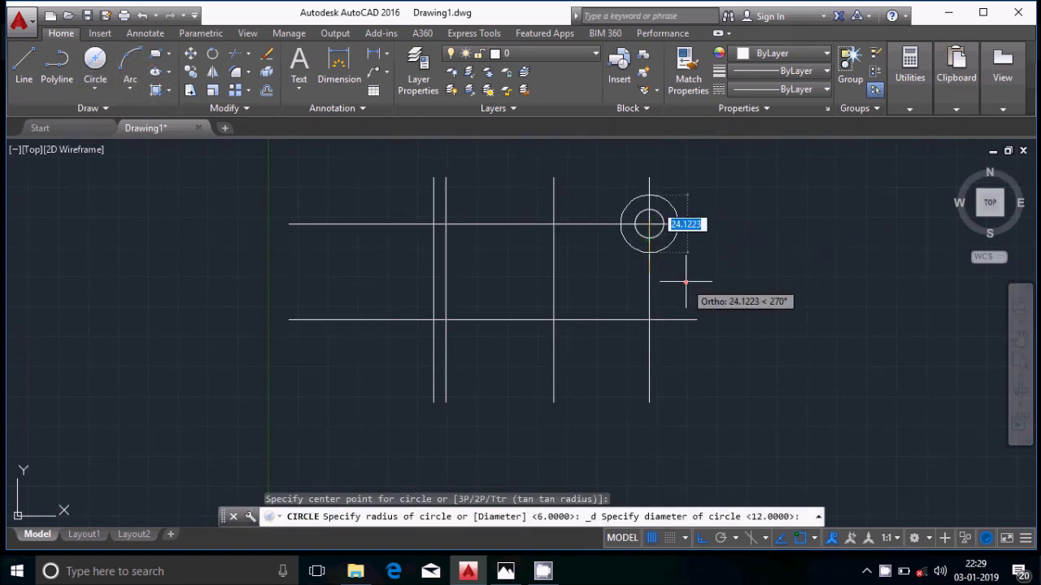
pyautogui.press('BackSpace')
pyautogui.write('60')
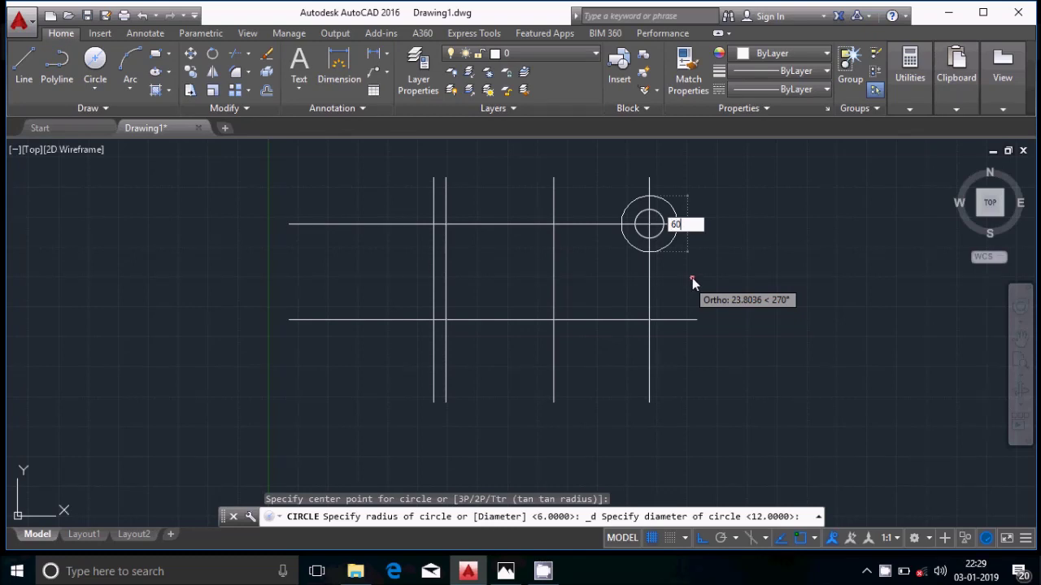
pyautogui.press('BackSpace')
pyautogui.press('BackSpace')
pyautogui.write('30')
pyautogui.press('Return')
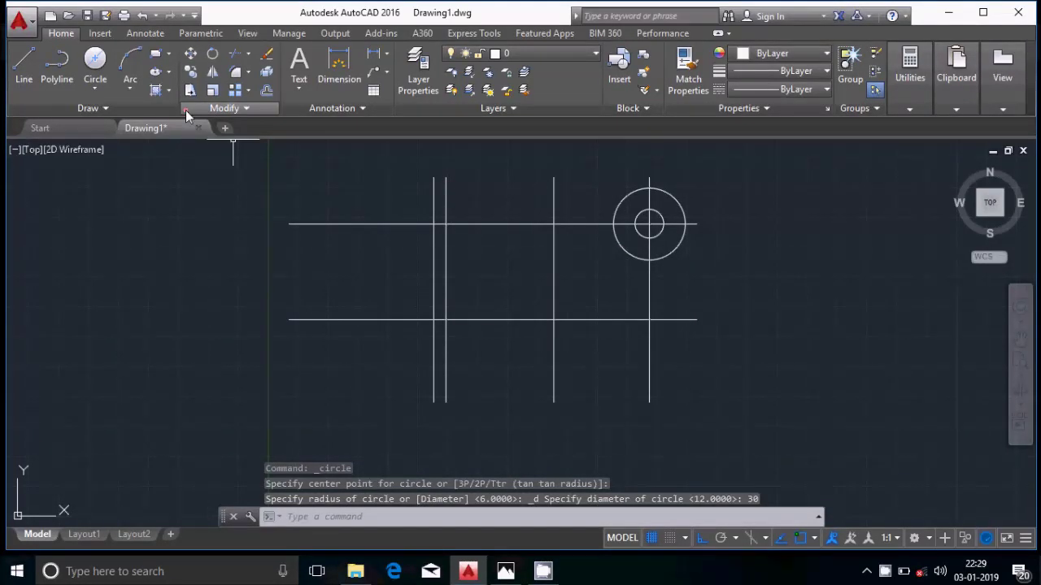
# Draw a 12-diameter circle where the upper horizontal line crosses the vertical line 40 units left of the rightmost one
pyautogui.click(95, 62)
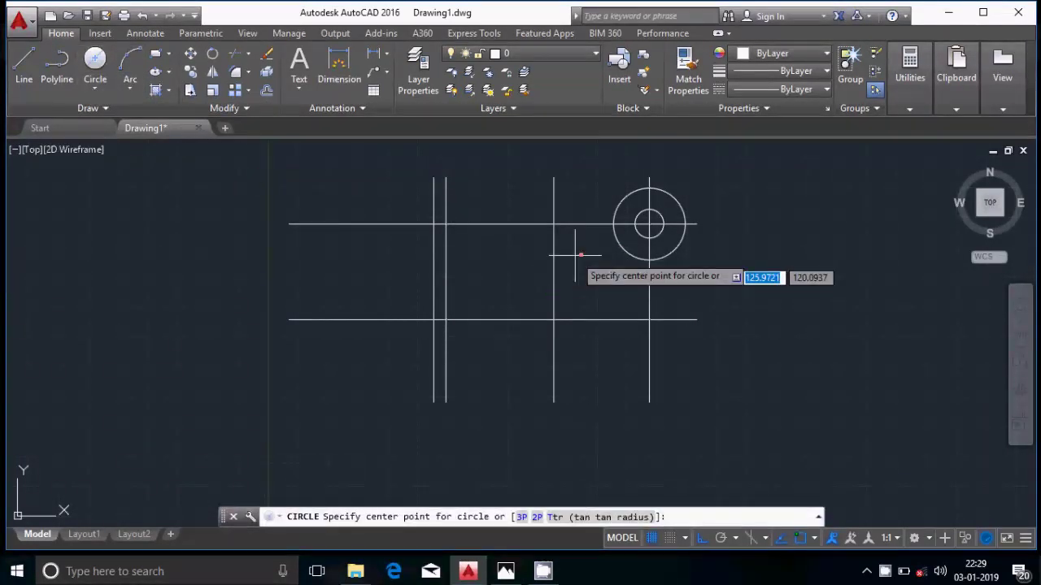
pyautogui.click(554, 224)
pyautogui.write('d')
pyautogui.press('Return')
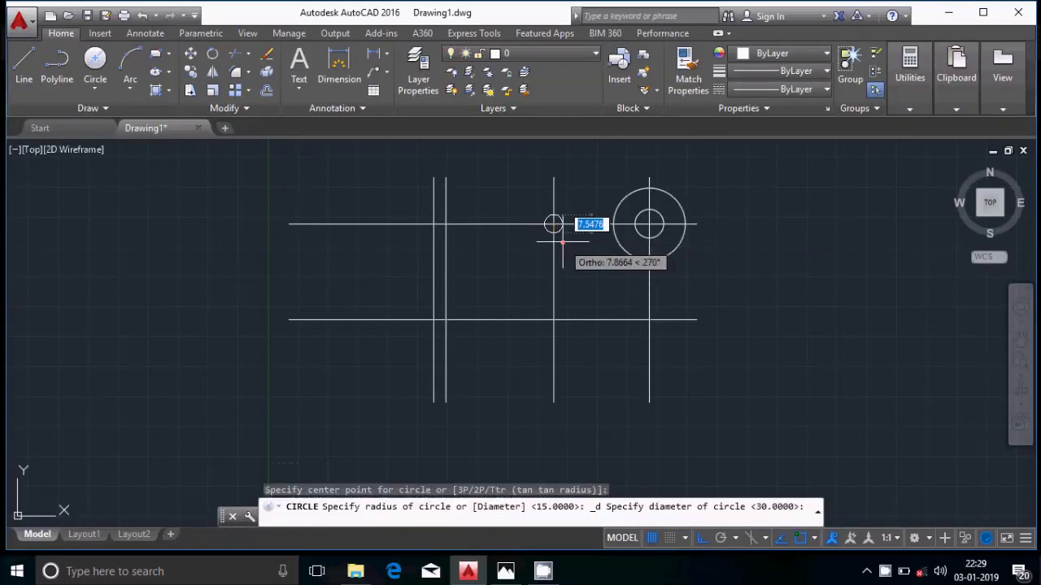
pyautogui.press('BackSpace')
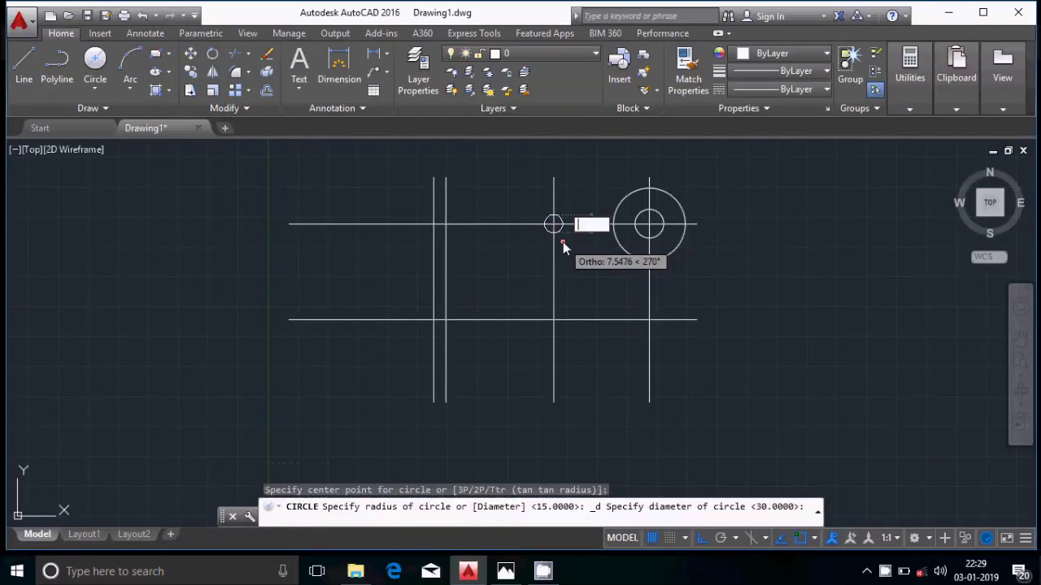
pyautogui.press('Return')
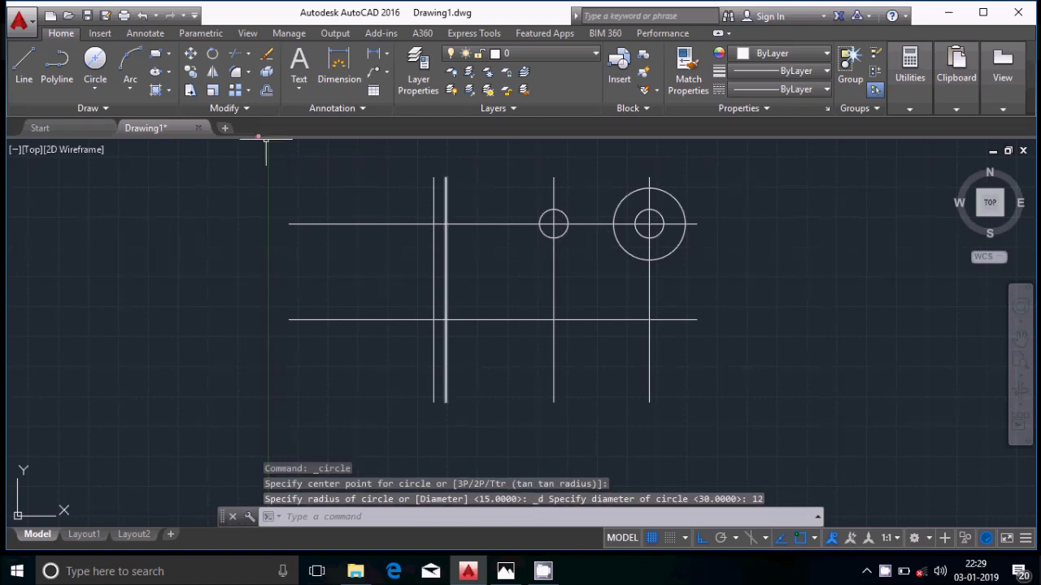
# Draw the slot's upper edge as a horizontal line joining the top points of the two 12-diameter circles
pyautogui.click(31, 65)
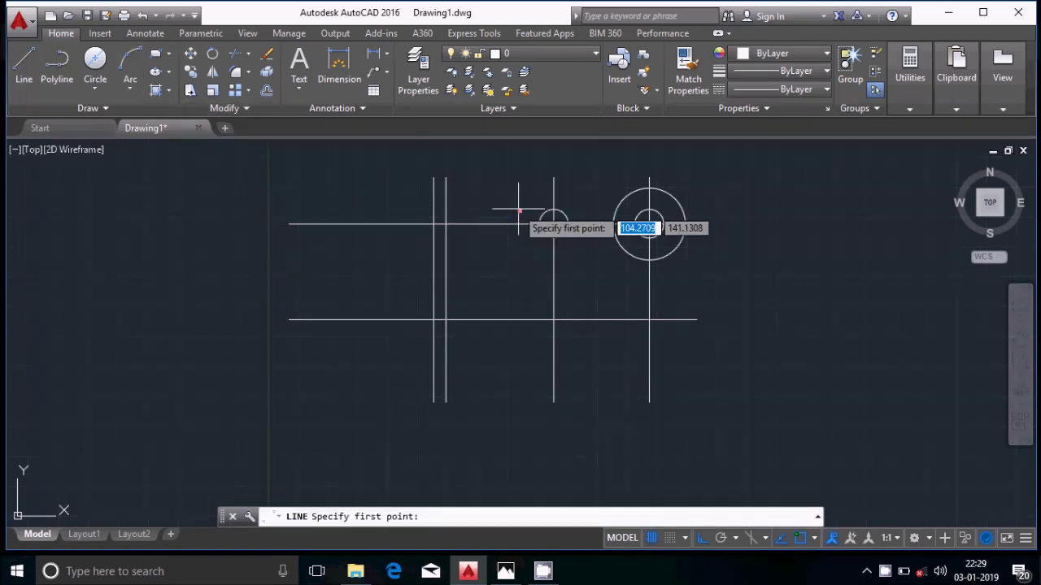
pyautogui.click(553, 210)
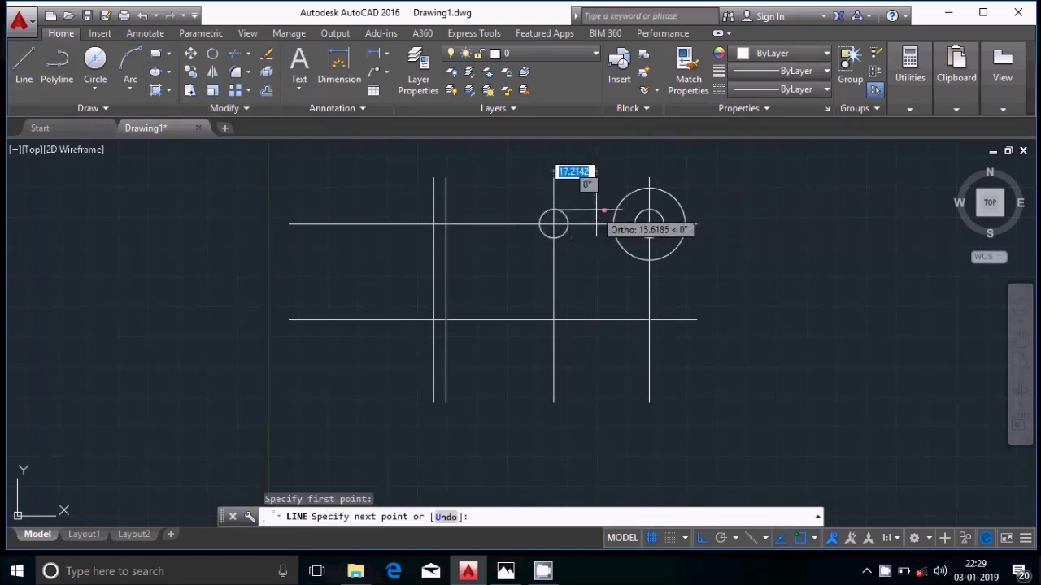
pyautogui.click(649, 210)
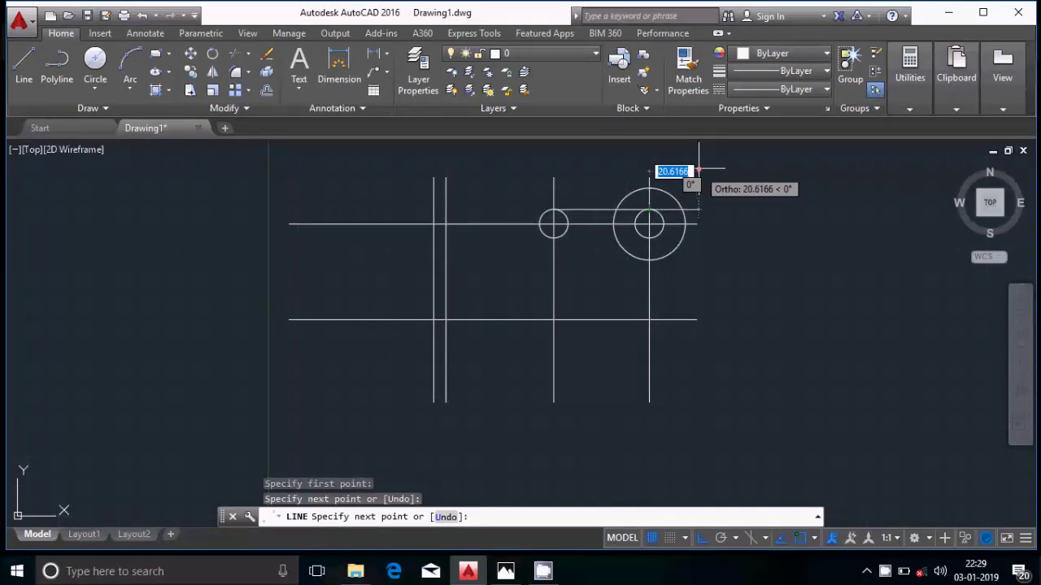
pyautogui.press('Escape')
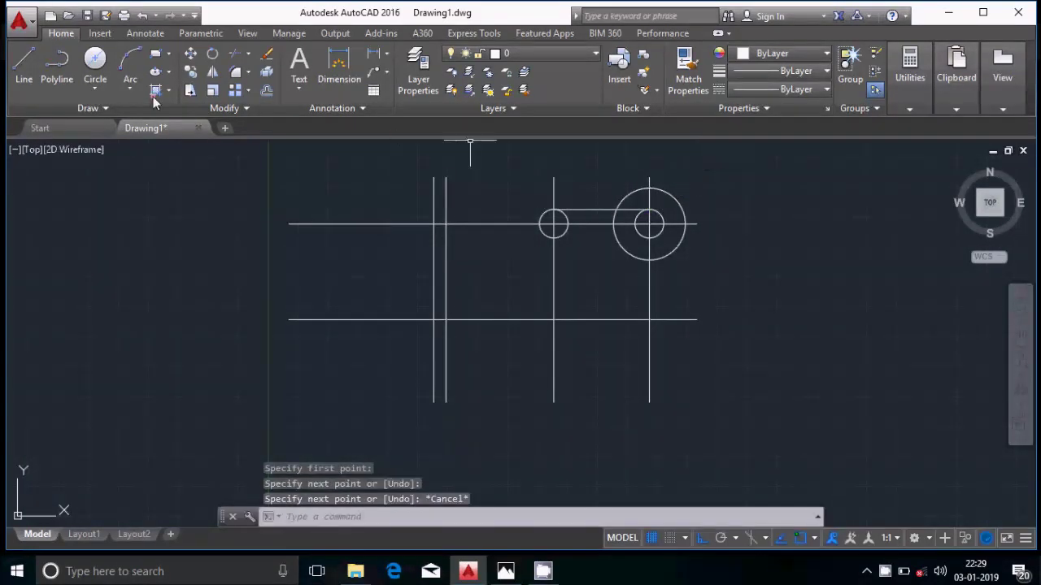
# Draw the slot's lower edge as a horizontal line joining the bottom points of the two 12-diameter circles
pyautogui.click(24, 63)
pyautogui.scroll(3, 568, 254)
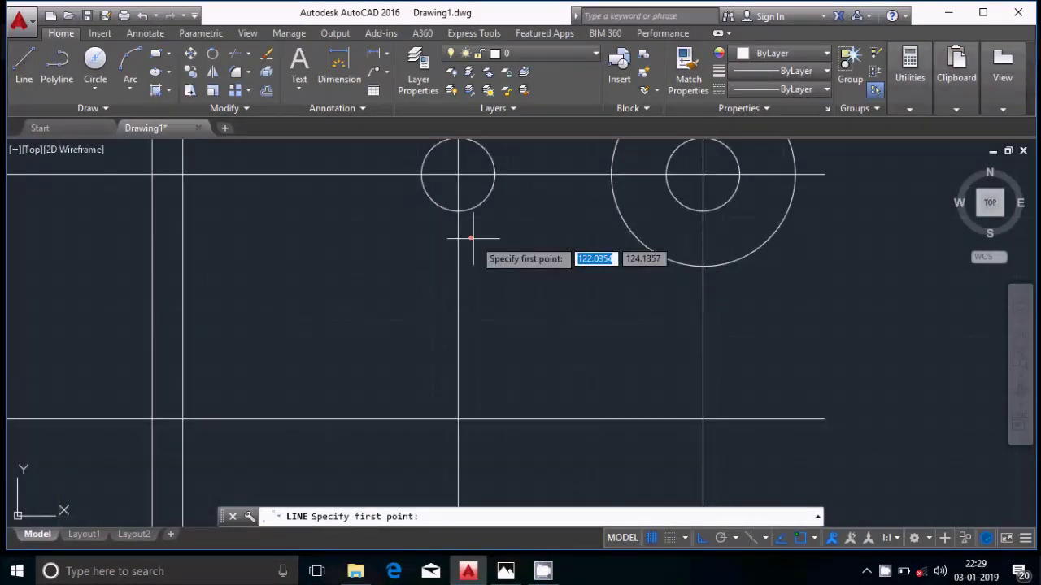
pyautogui.click(458, 211)
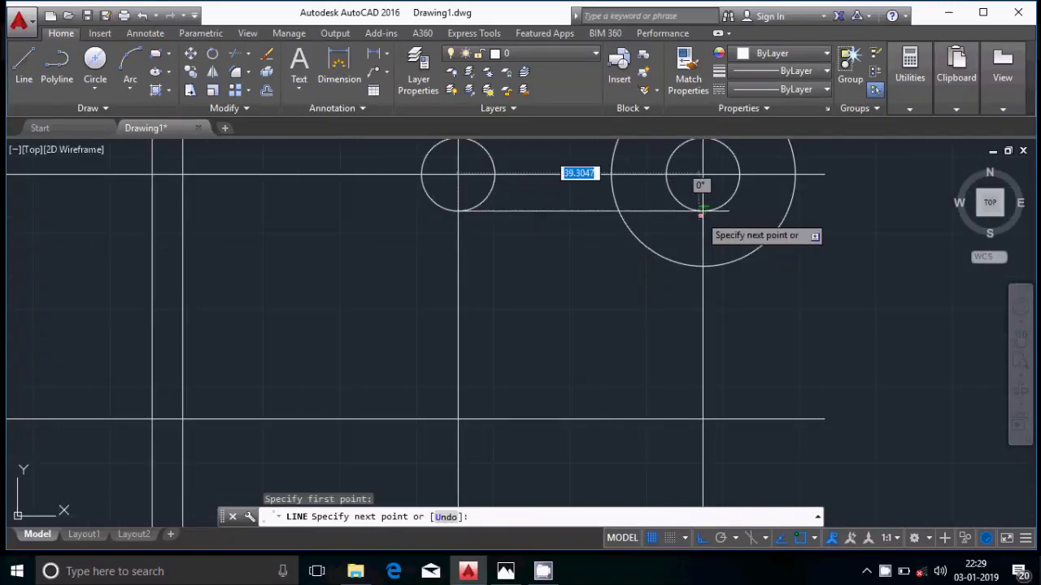
pyautogui.click(704, 209)
pyautogui.press('Escape')
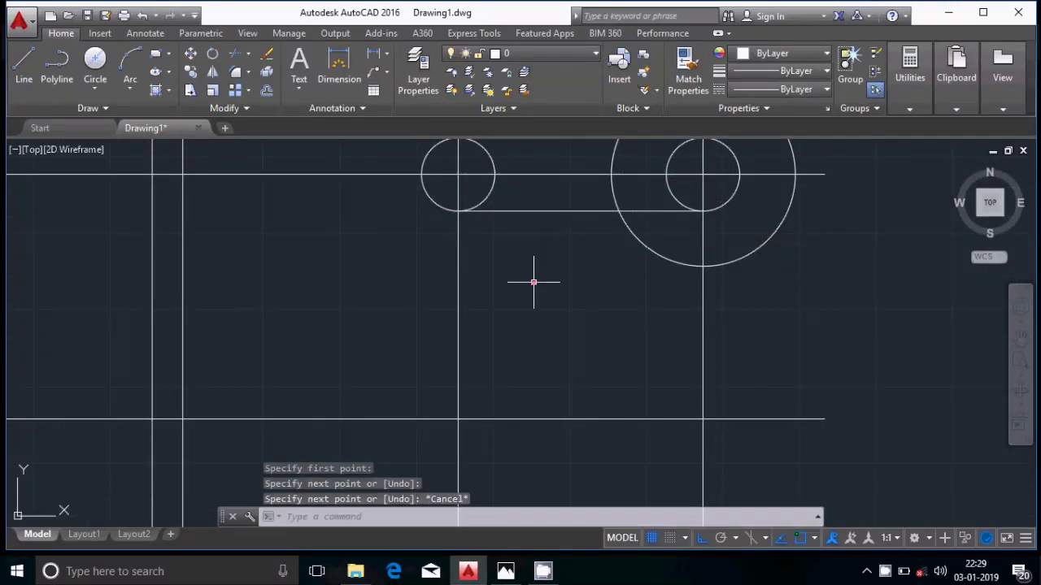
# Check the R15 corner in the reference drawing, then draw a 30-diameter circle where the leftmost vertical and upper horizontal lines cross in AutoCAD
pyautogui.scroll(-3, 529, 280)
pyautogui.scroll(2, 534, 283)
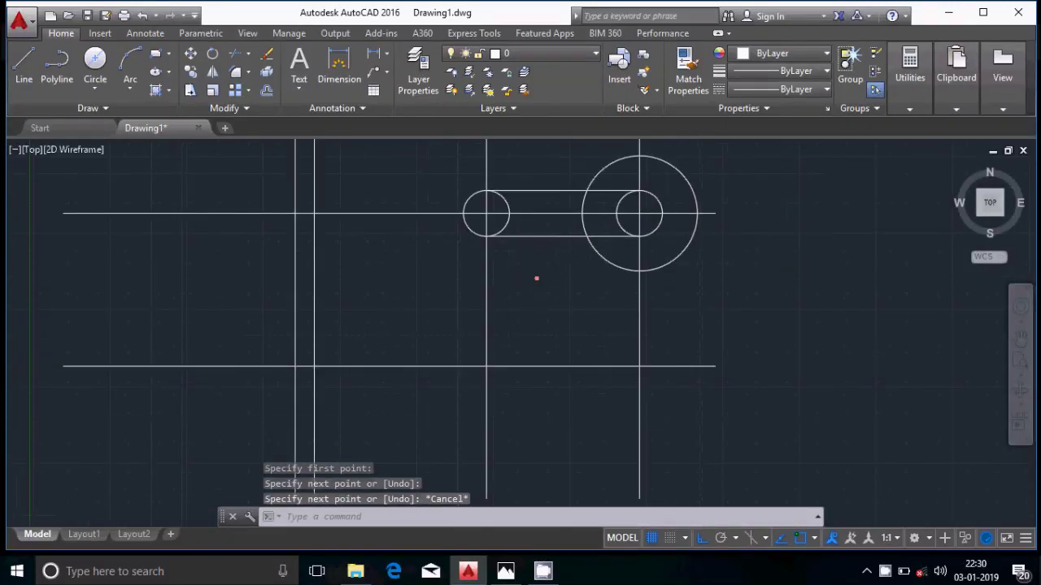
pyautogui.scroll(-2, 536, 279)
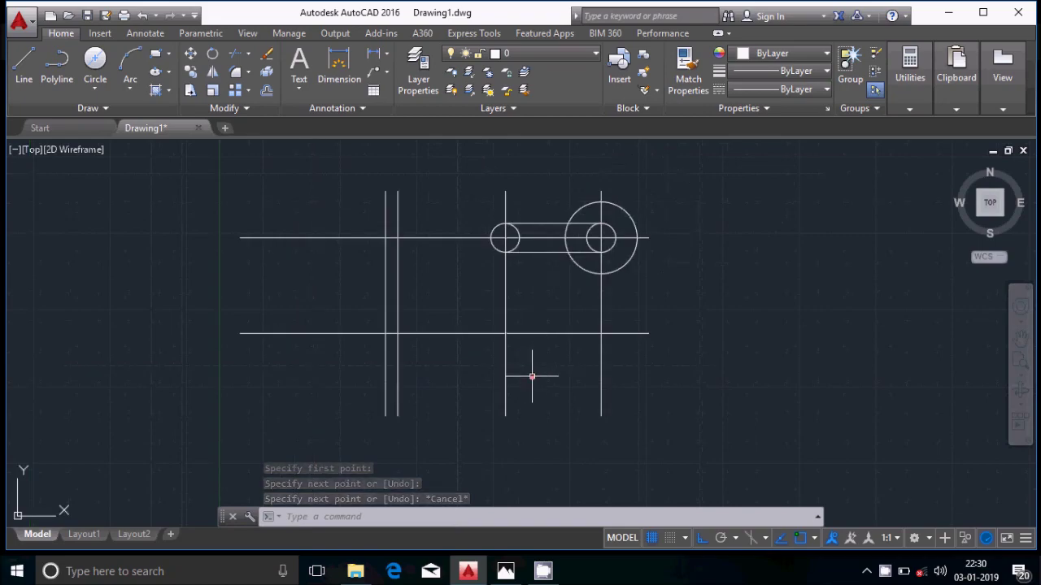
pyautogui.click(505, 572)
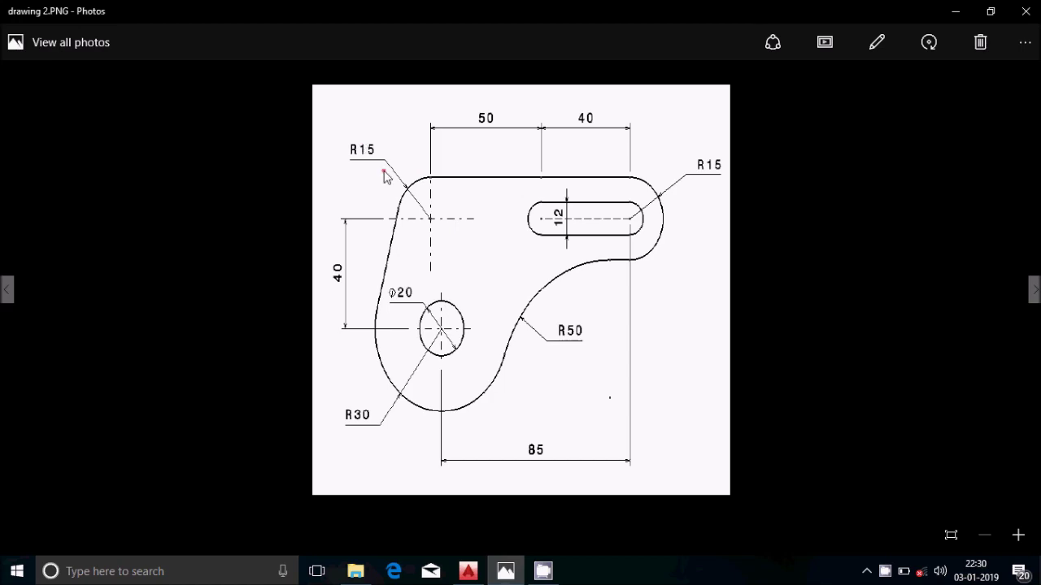
pyautogui.click(469, 572)
pyautogui.click(95, 62)
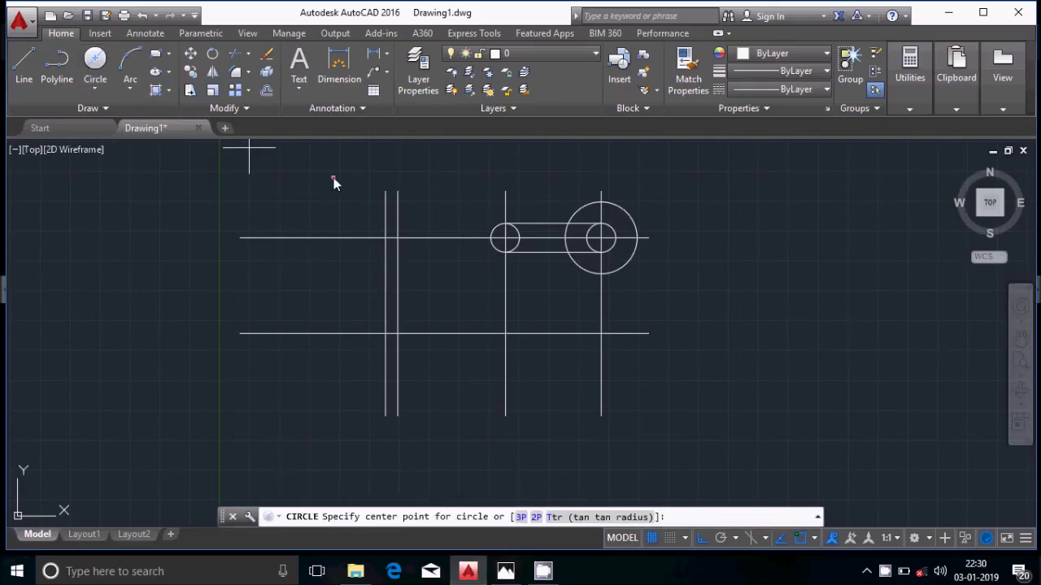
pyautogui.click(385, 238)
pyautogui.write('d')
pyautogui.press('Return')
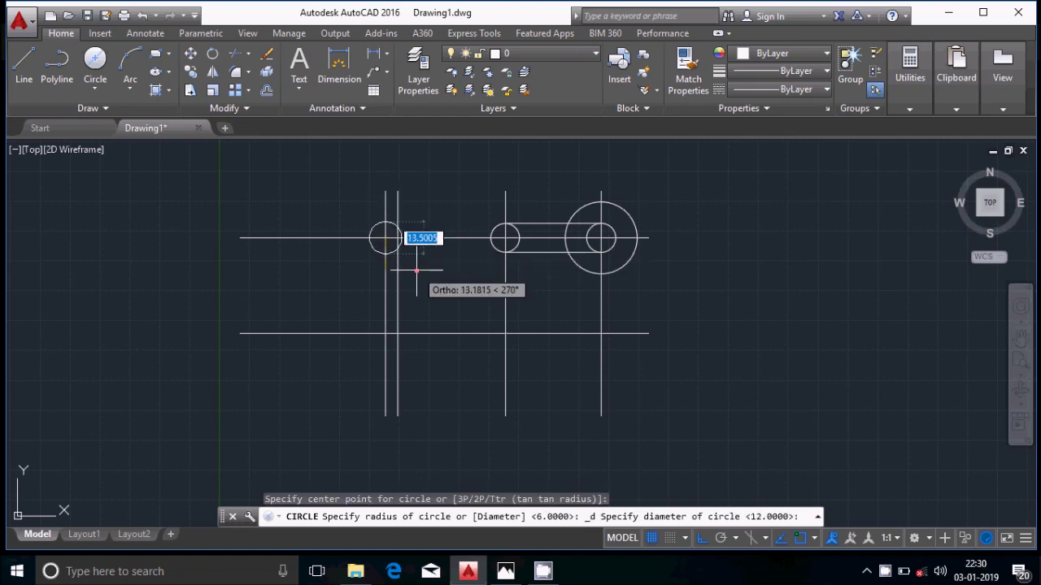
pyautogui.write('30')
pyautogui.press('Return')
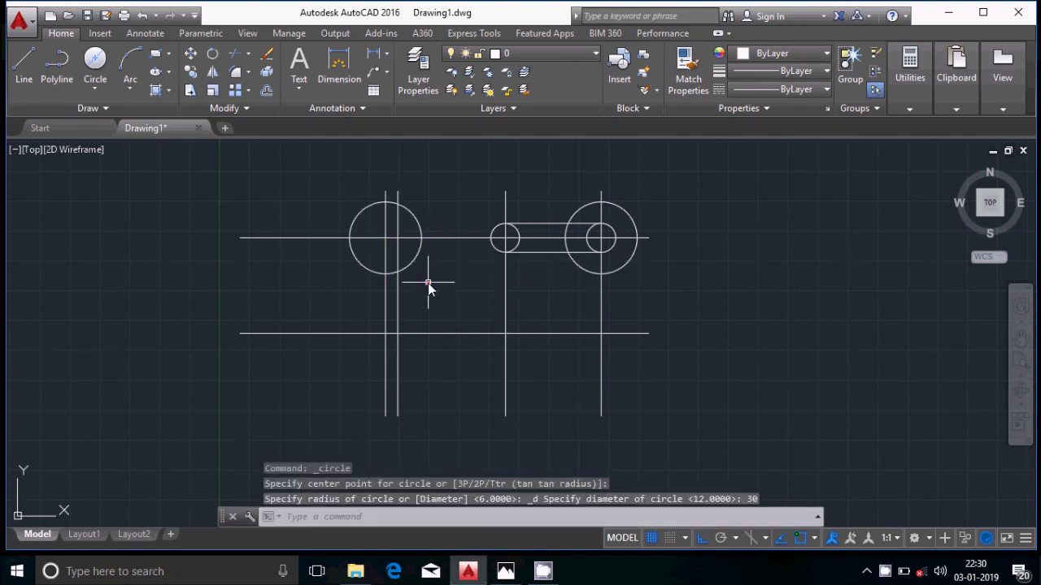
# Check the hole size in the reference drawing, then draw a 20-diameter circle where the second vertical and lower horizontal lines cross in AutoCAD
pyautogui.click(95, 62)
pyautogui.click(507, 570)
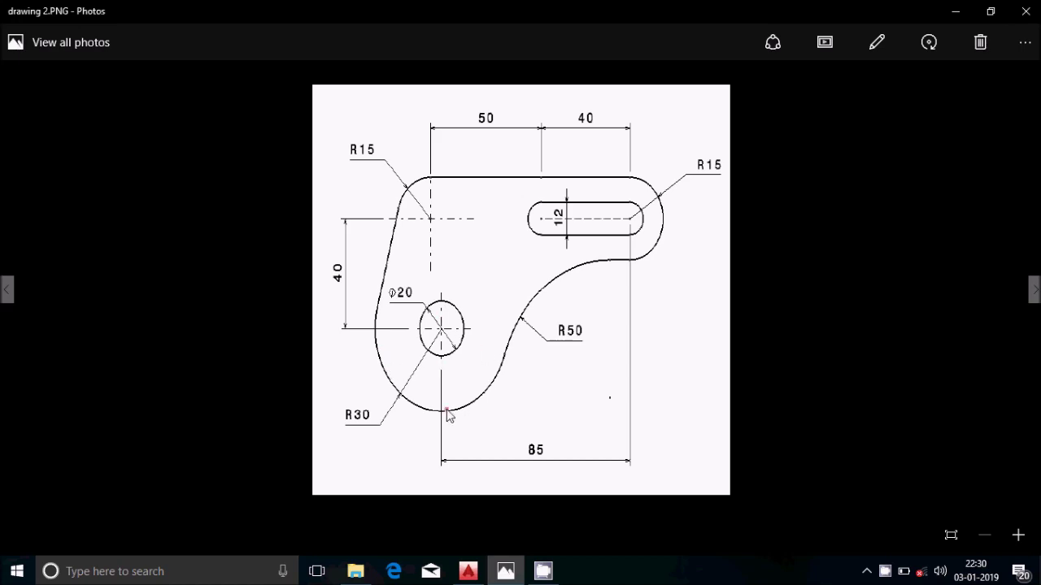
pyautogui.click(468, 571)
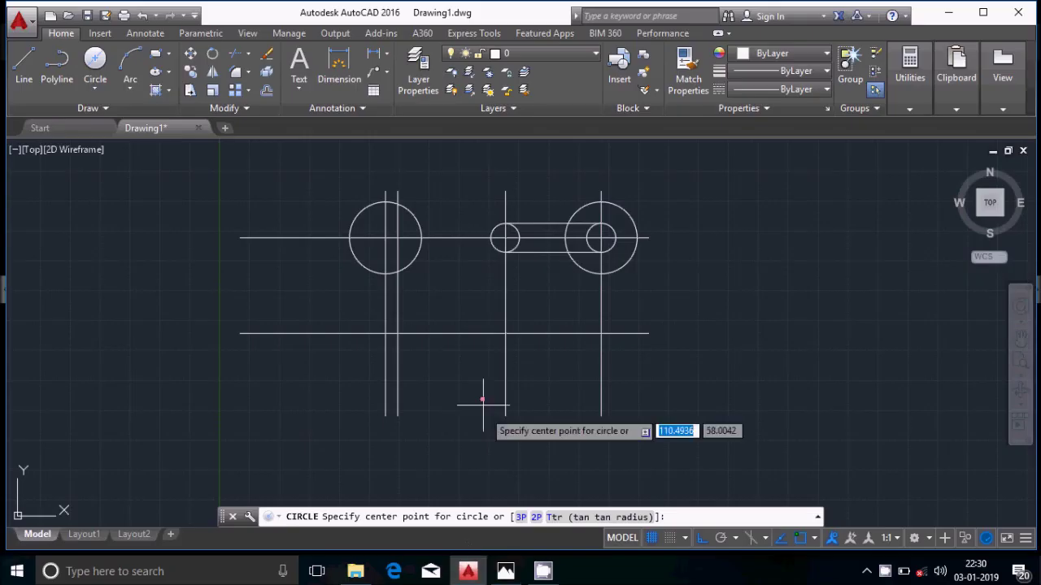
pyautogui.click(397, 334)
pyautogui.write('d')
pyautogui.press('Return')
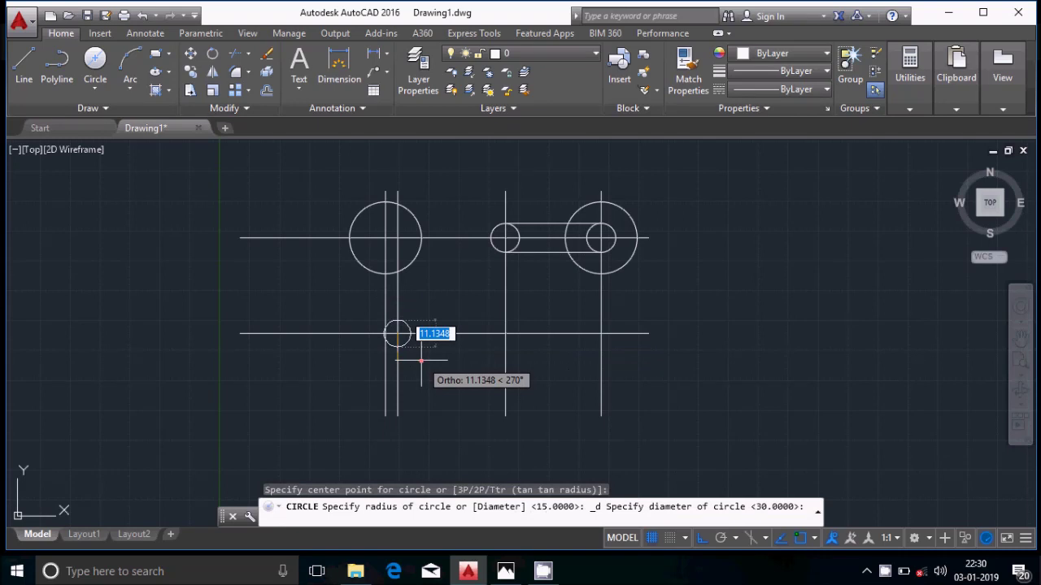
pyautogui.press('Return')
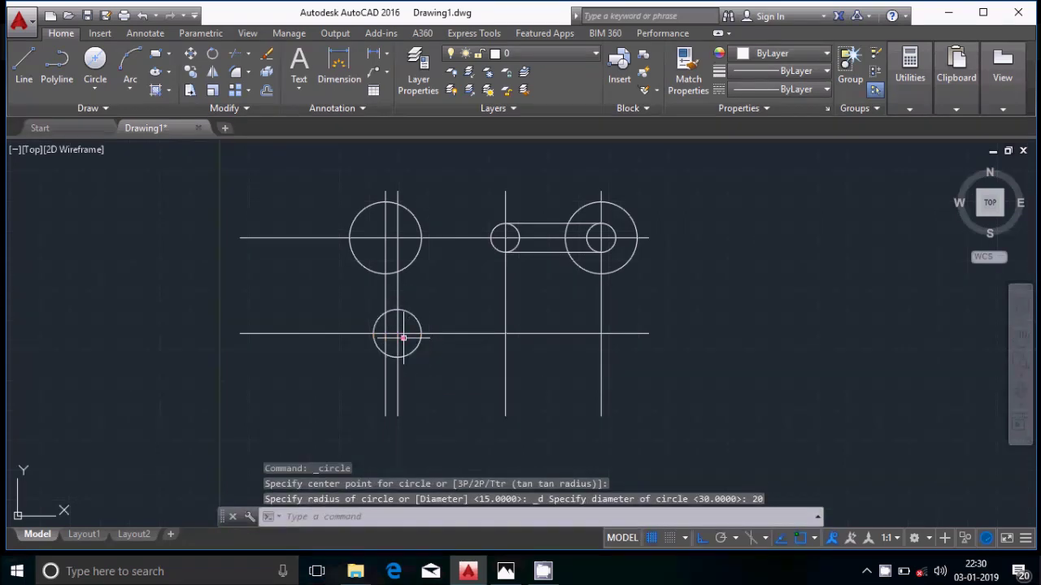
# Draw a 60-diameter circle concentric with the 20-diameter hole
pyautogui.click(95, 65)
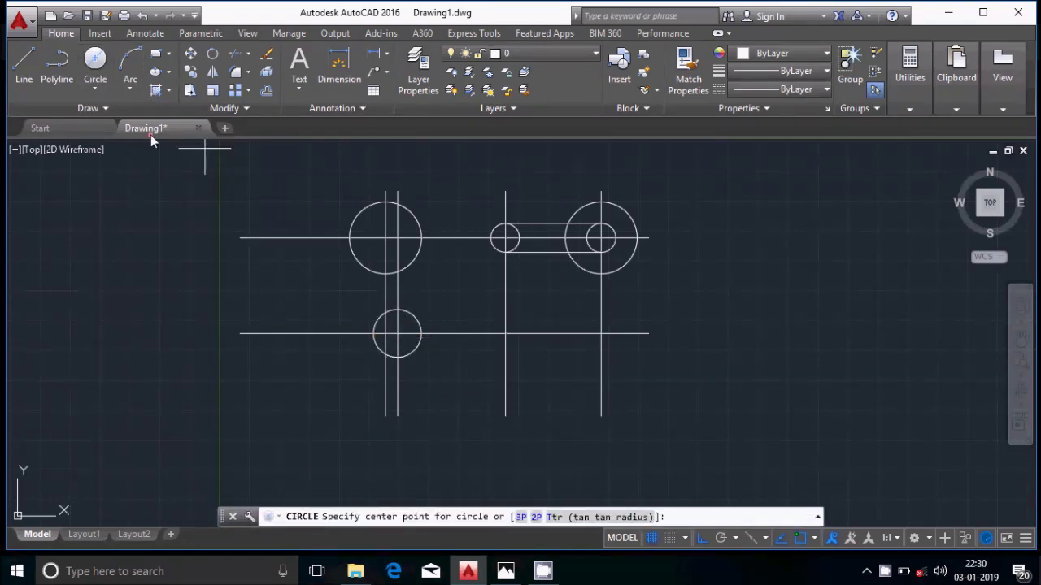
pyautogui.click(397, 333)
pyautogui.write('d')
pyautogui.press('Return')
pyautogui.write('60')
pyautogui.press('Return')
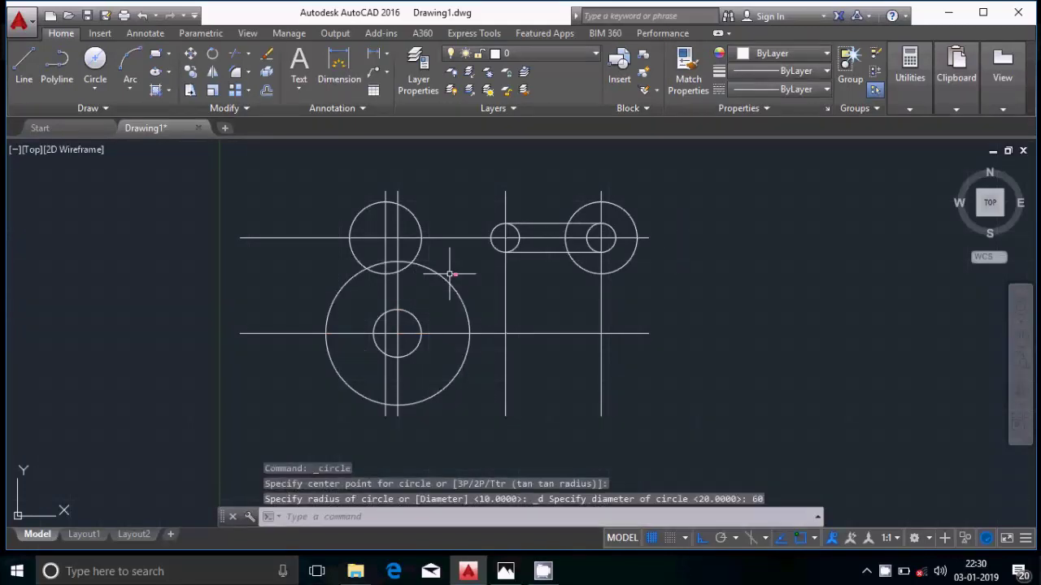
# Trim the inner halves of both 12-diameter circles, using the slot's upper and lower edges as cutting edges
pyautogui.scroll(2, 553, 189)
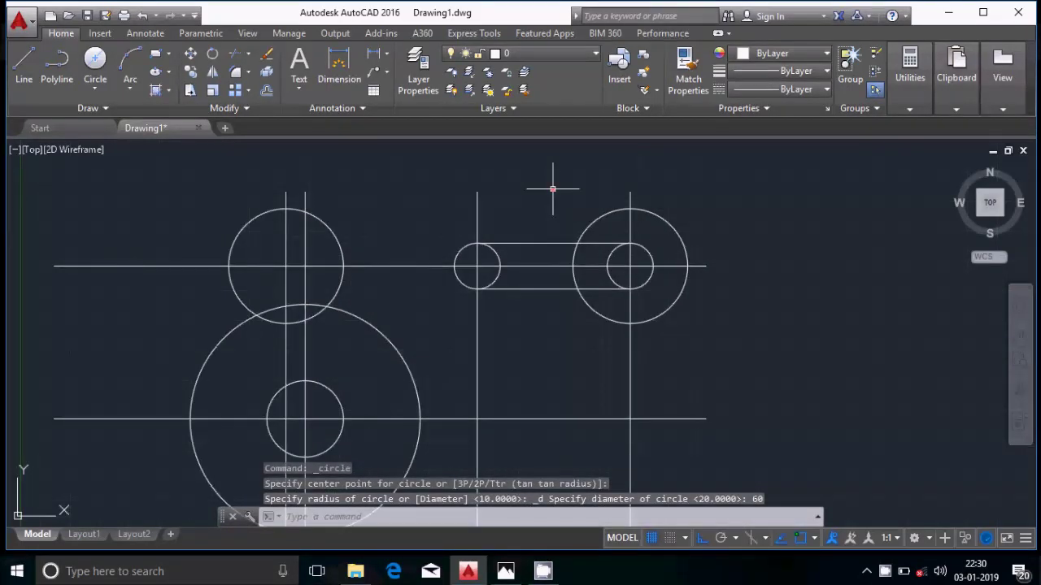
pyautogui.click(235, 54)
pyautogui.scroll(2, 549, 257)
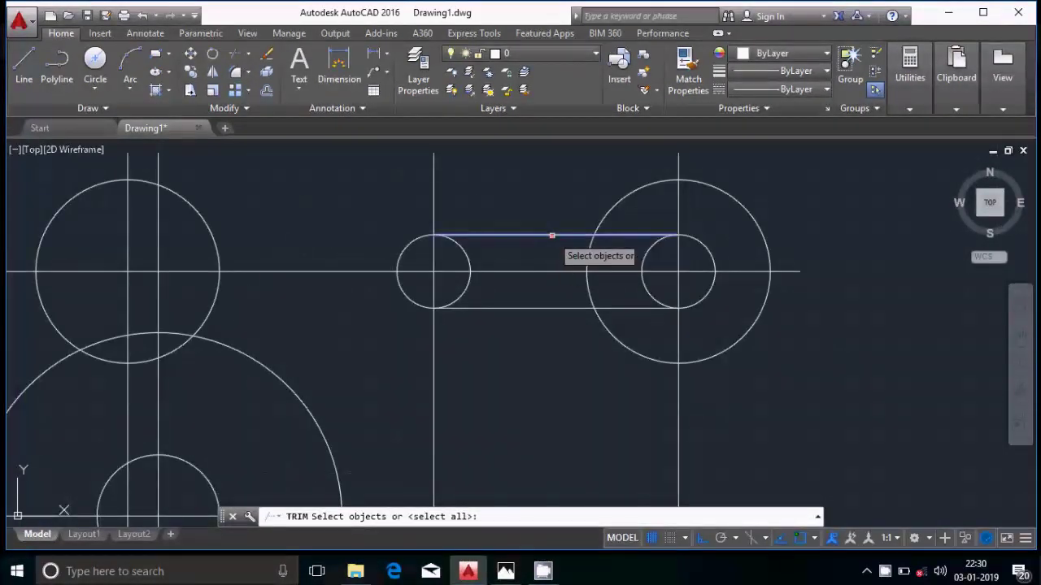
pyautogui.click(551, 243)
pyautogui.click(557, 308)
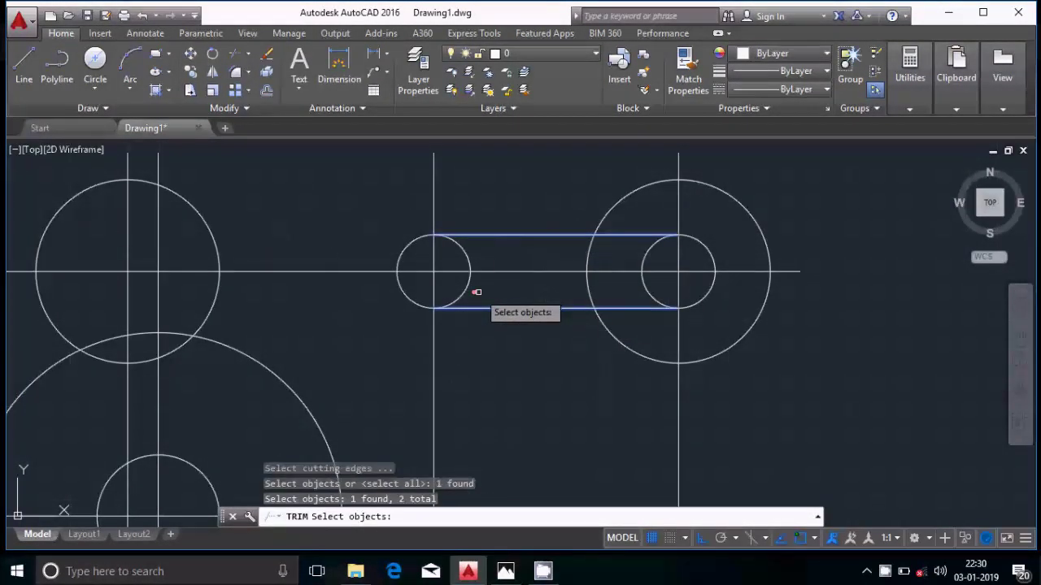
pyautogui.press('Return')
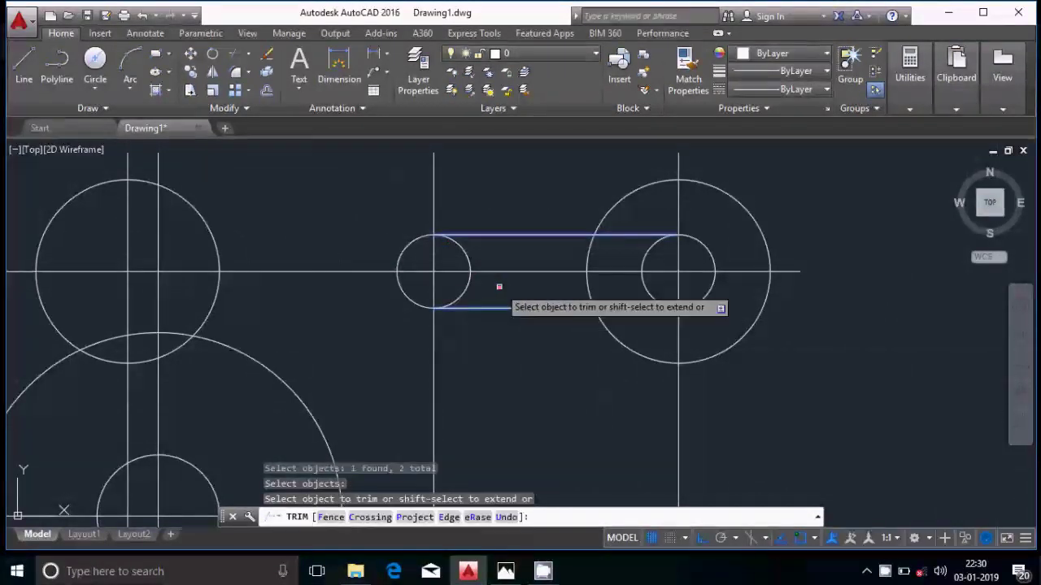
pyautogui.click(470, 285)
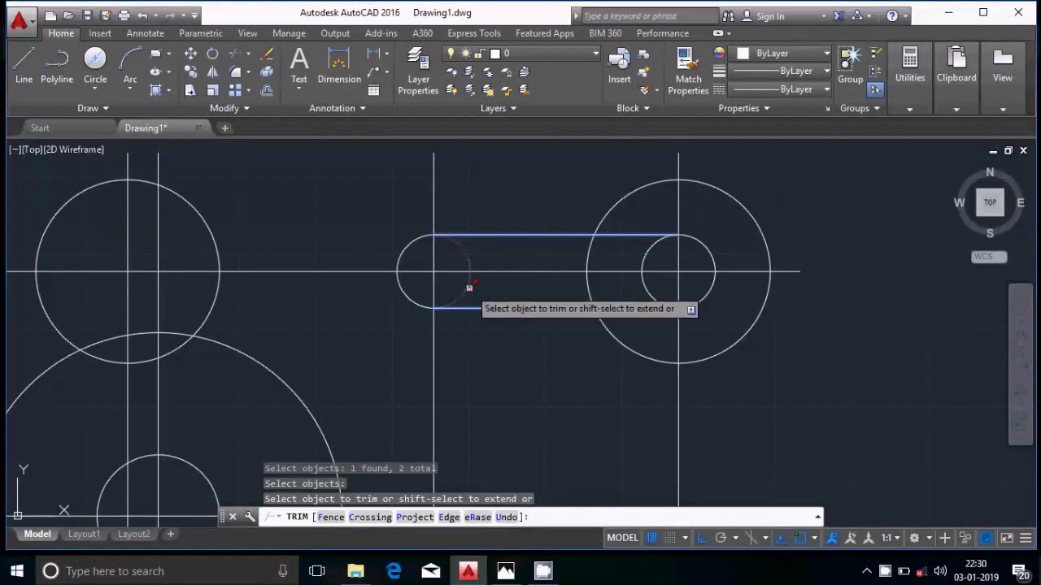
pyautogui.click(643, 291)
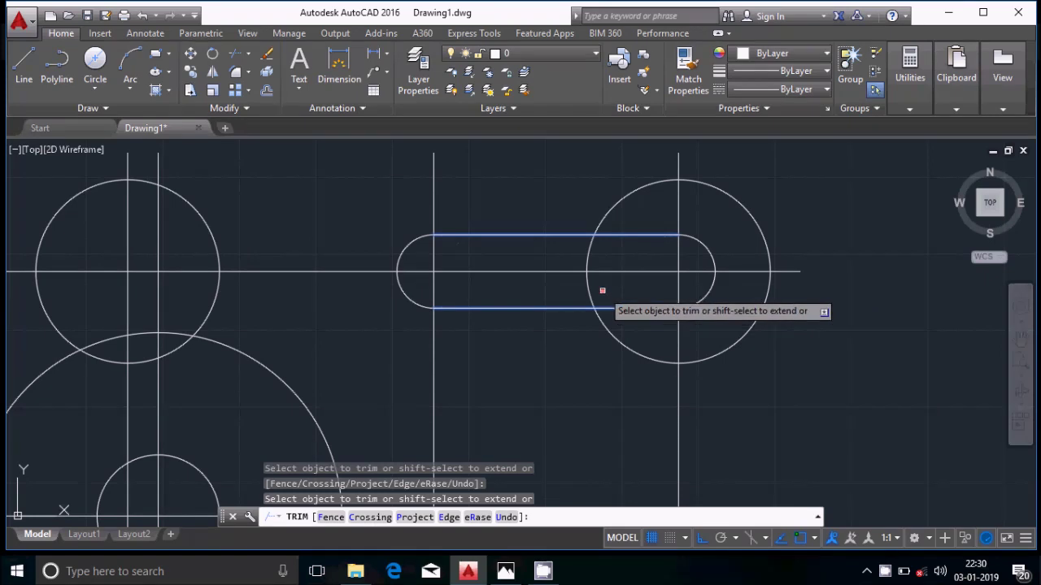
pyautogui.press('Escape')
# Draw the plate's top edge as a horizontal line joining the top points of the two 30-diameter circles
pyautogui.click(24, 74)
pyautogui.scroll(-2, 199, 196)
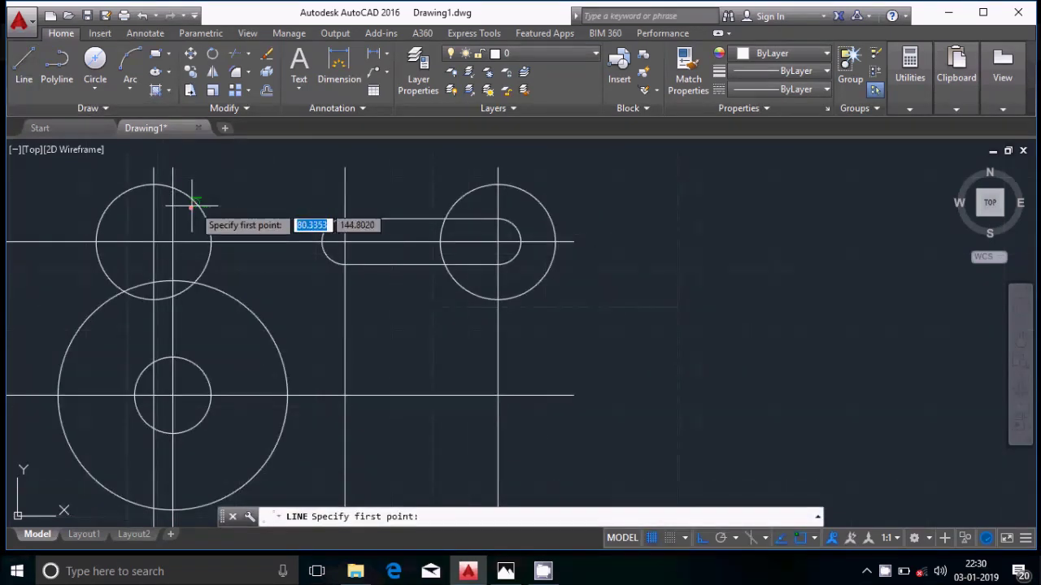
pyautogui.click(154, 186)
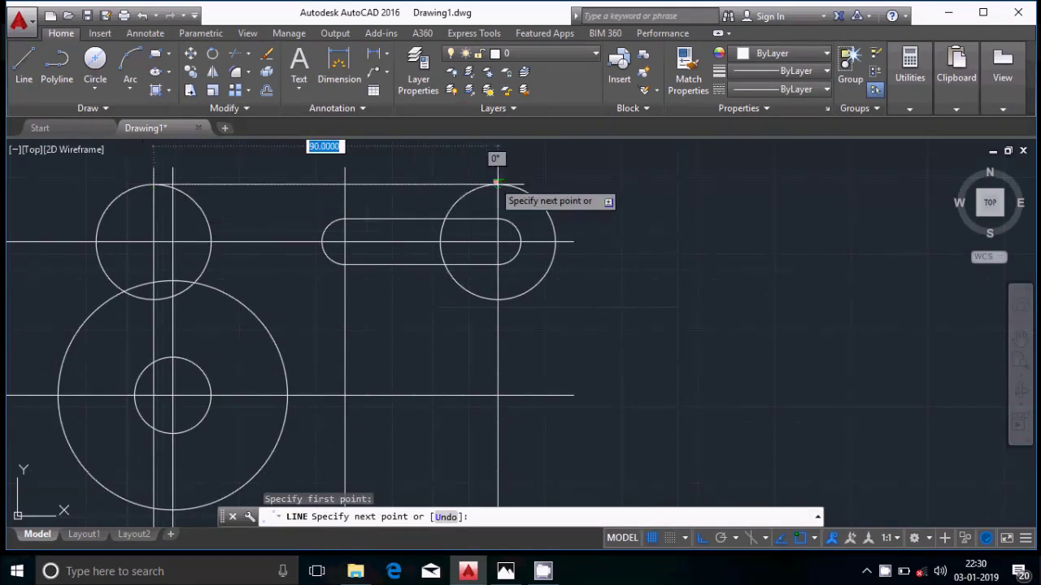
pyautogui.click(499, 186)
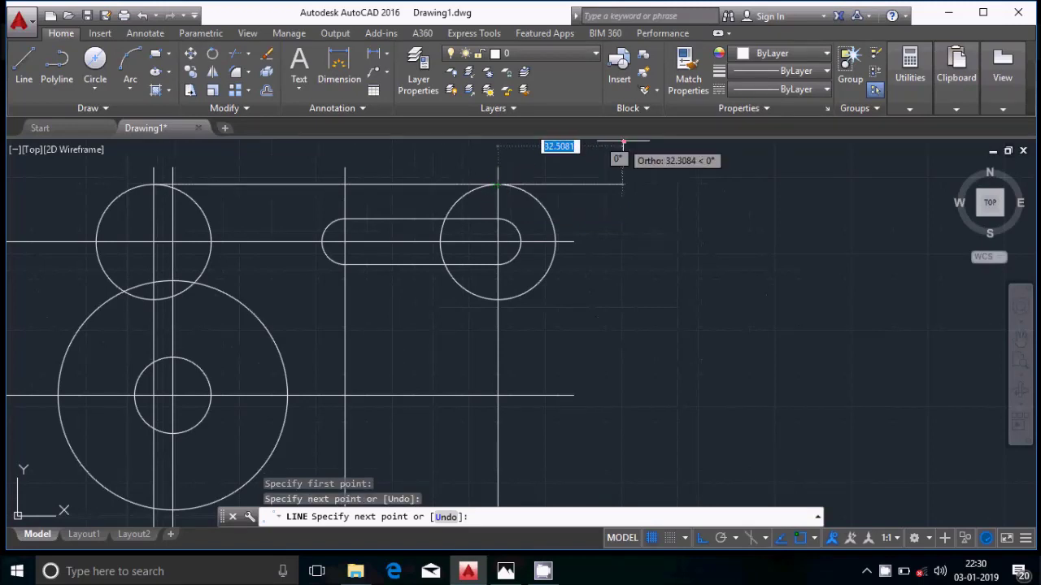
pyautogui.press('Escape')
# Check the slanted edge in the reference drawing, then draw a tangent line in AutoCAD joining the left sides of the left 30-diameter and 60-diameter circles
pyautogui.scroll(-3, 599, 167)
pyautogui.scroll(3, 531, 226)
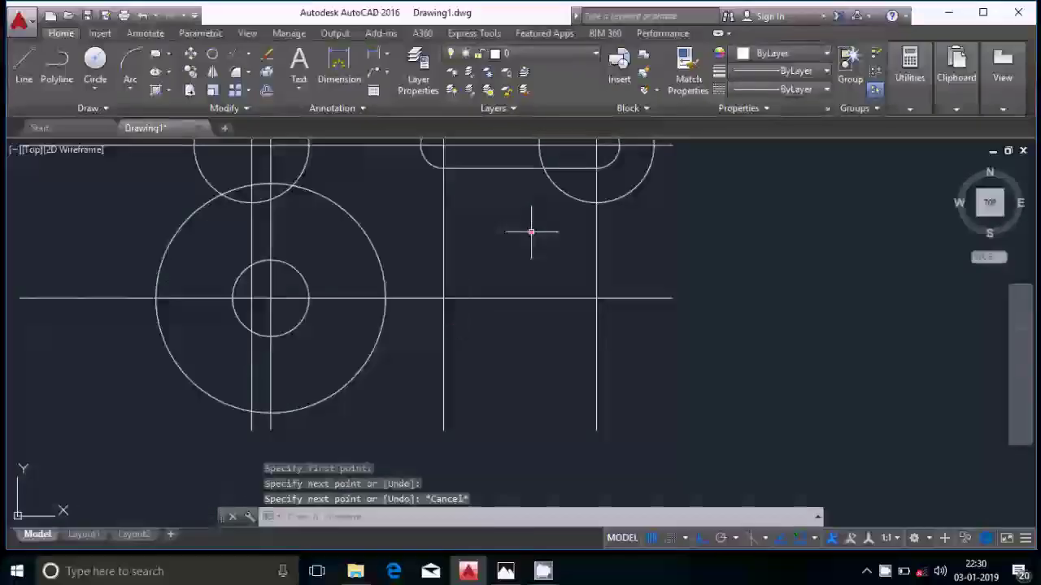
pyautogui.scroll(-2, 484, 441)
pyautogui.click(504, 571)
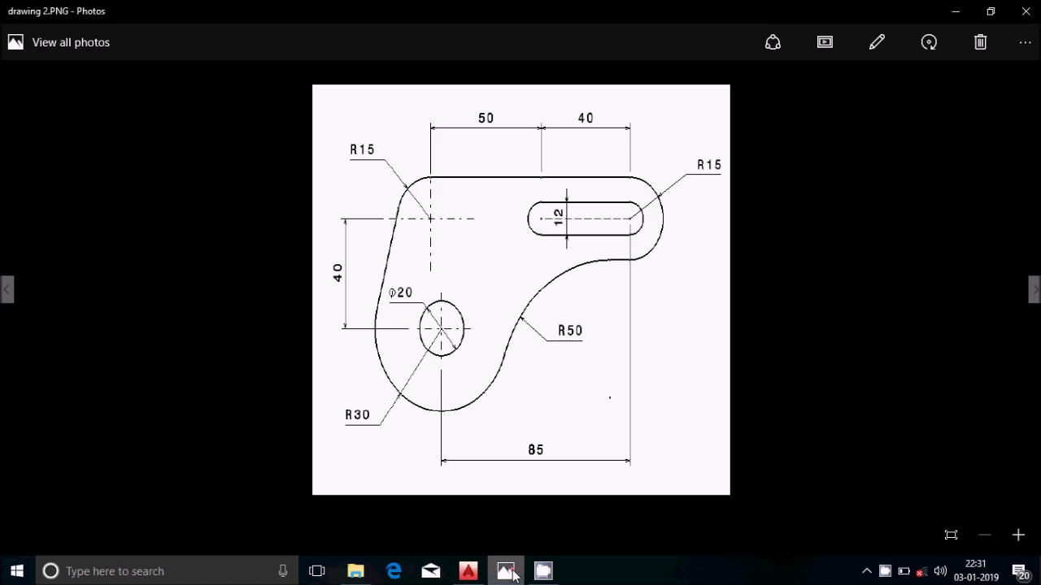
pyautogui.click(468, 570)
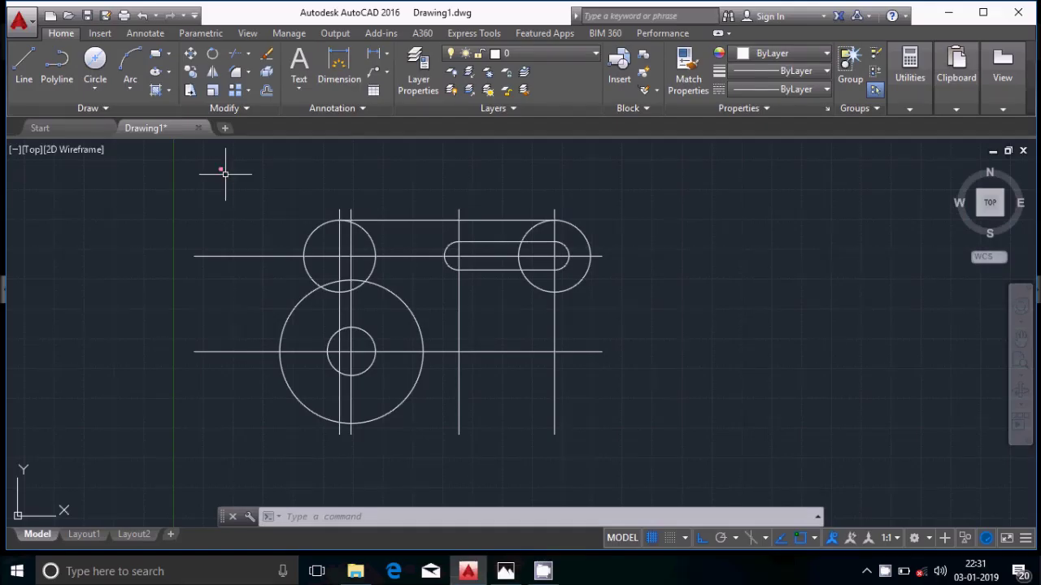
pyautogui.click(24, 65)
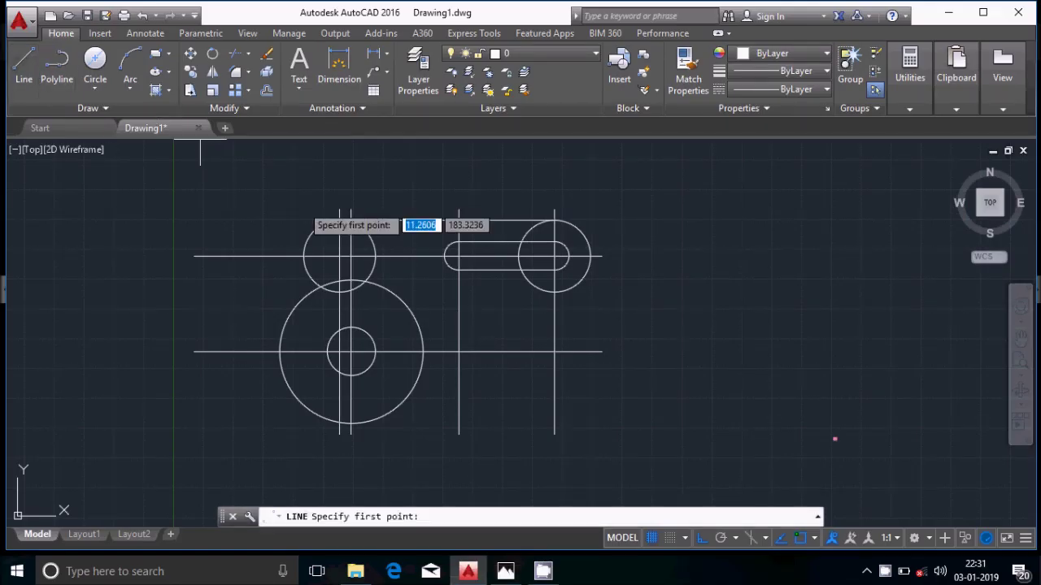
pyautogui.click(813, 538)
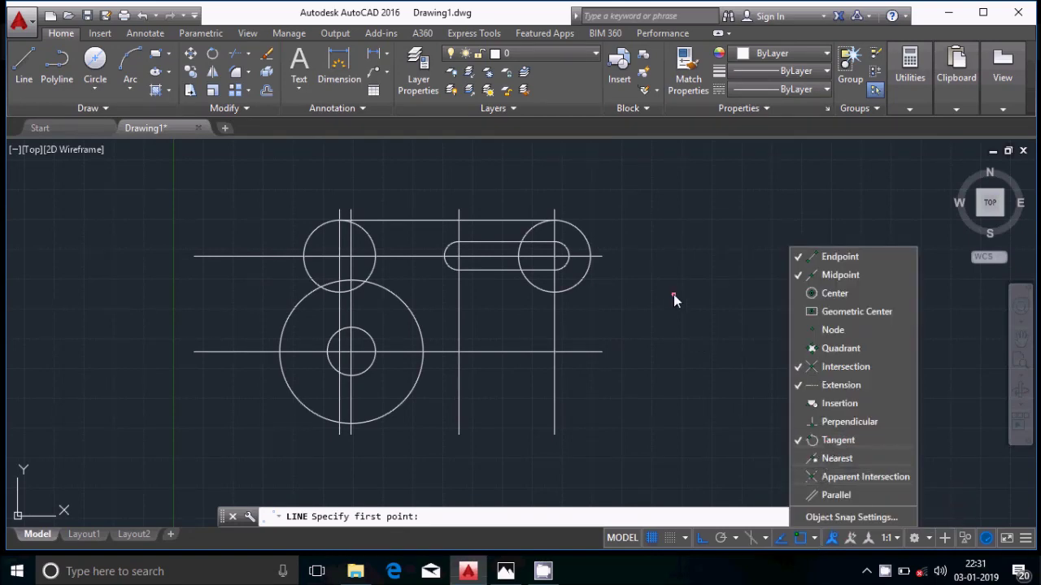
pyautogui.click(23, 65)
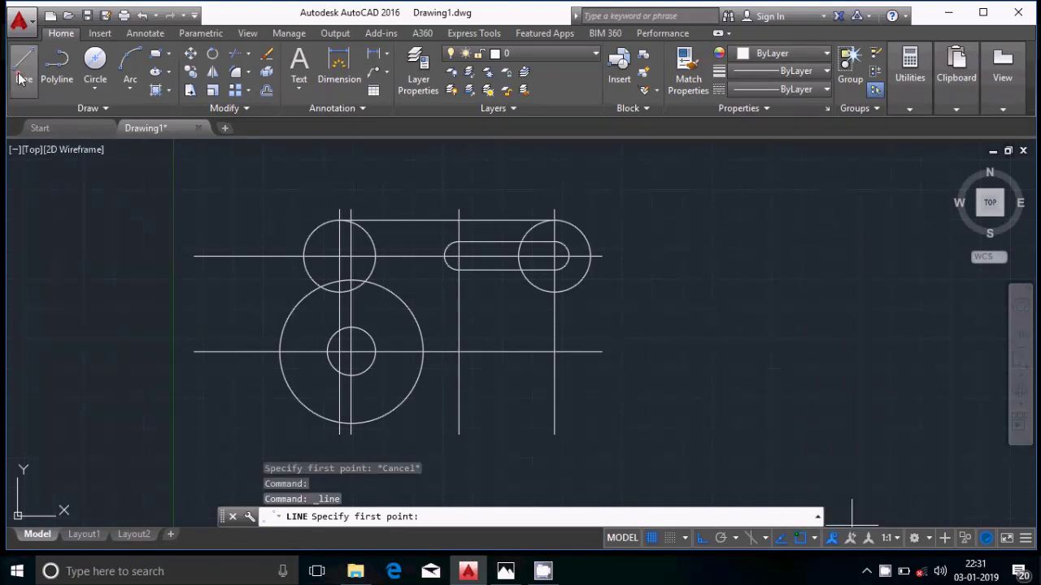
pyautogui.click(310, 235)
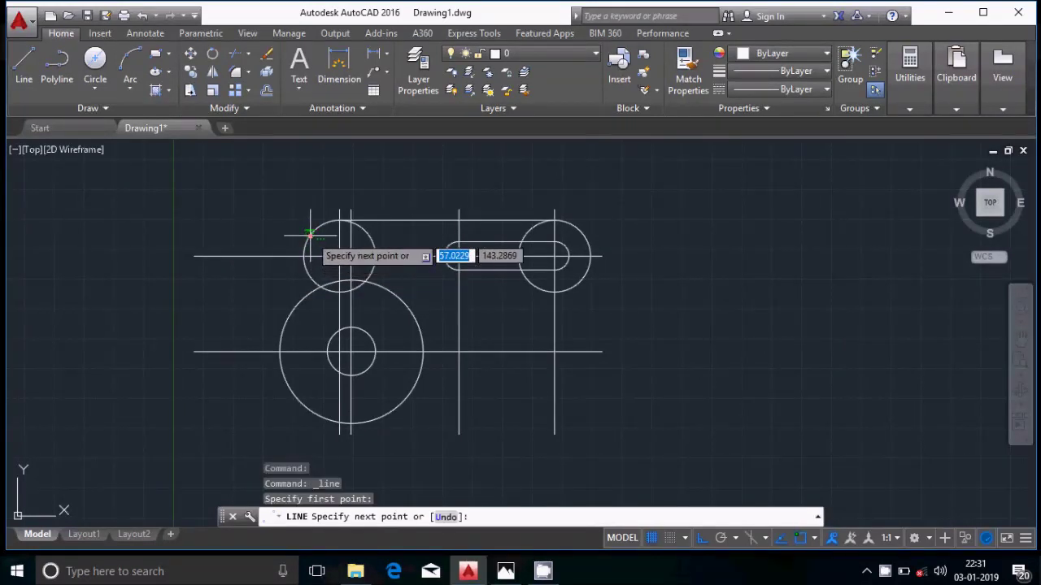
pyautogui.click(281, 328)
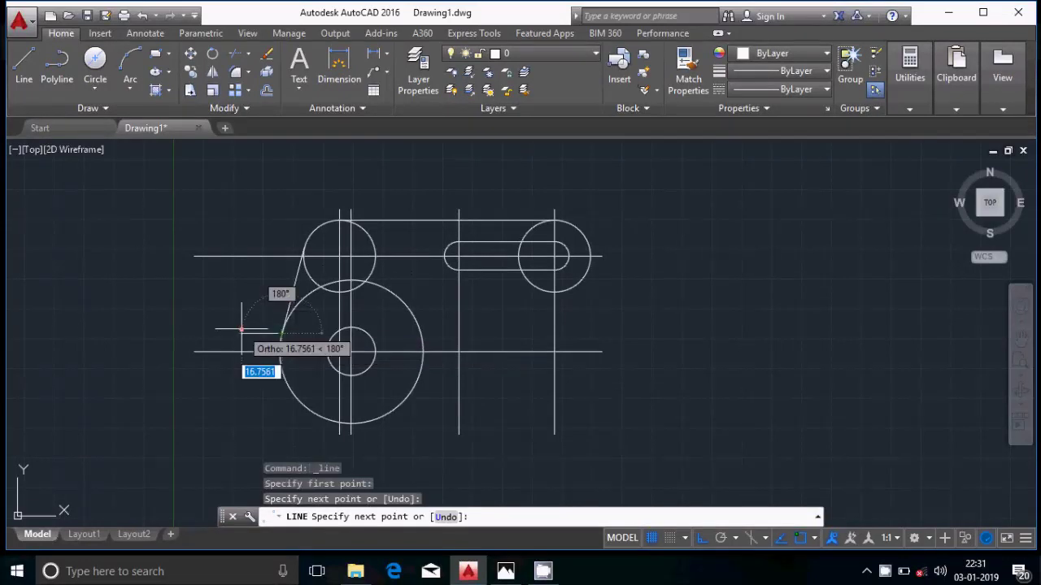
pyautogui.press('Escape')
pyautogui.scroll(4, 306, 278)
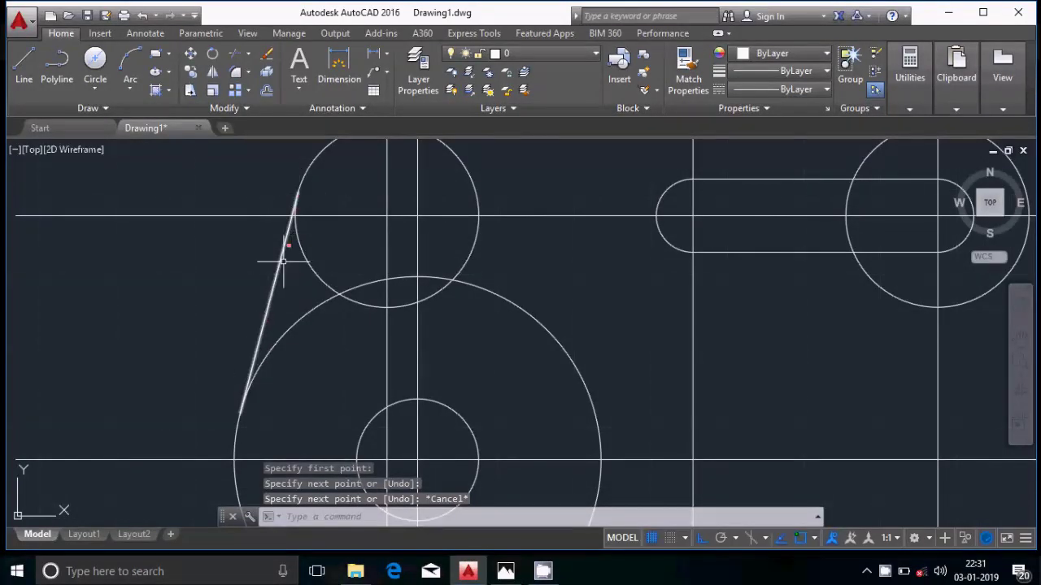
# Draw a short horizontal line leftward from the bottom point of the right 30-diameter circle, ending before the next vertical line
pyautogui.scroll(-4, 333, 290)
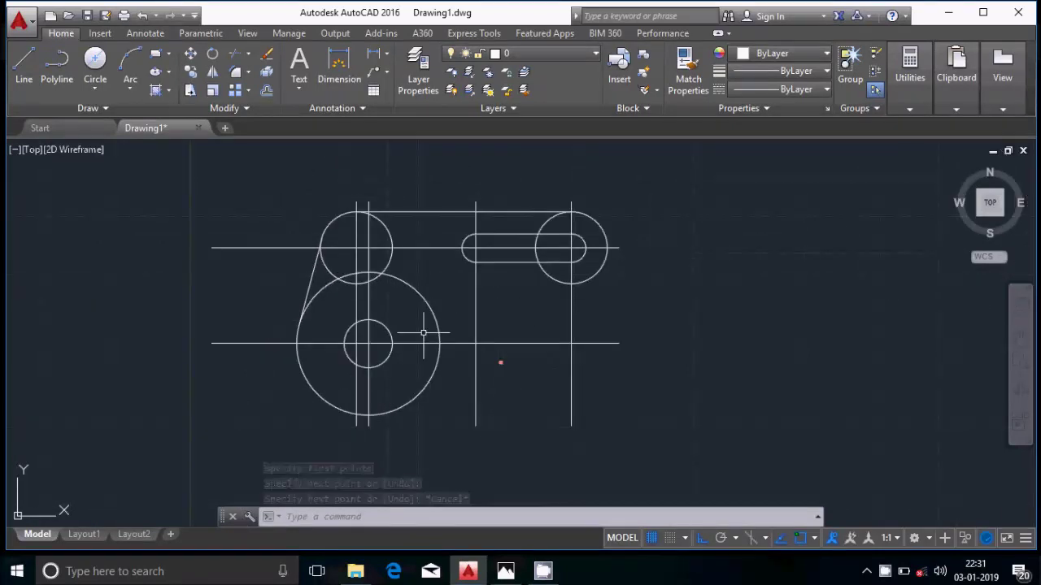
pyautogui.click(24, 63)
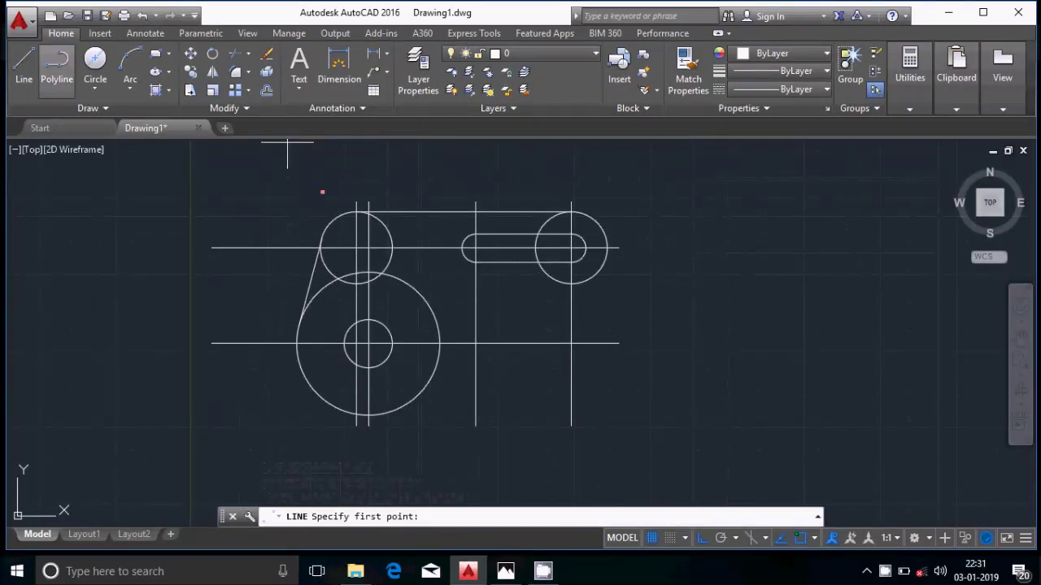
pyautogui.scroll(3, 568, 301)
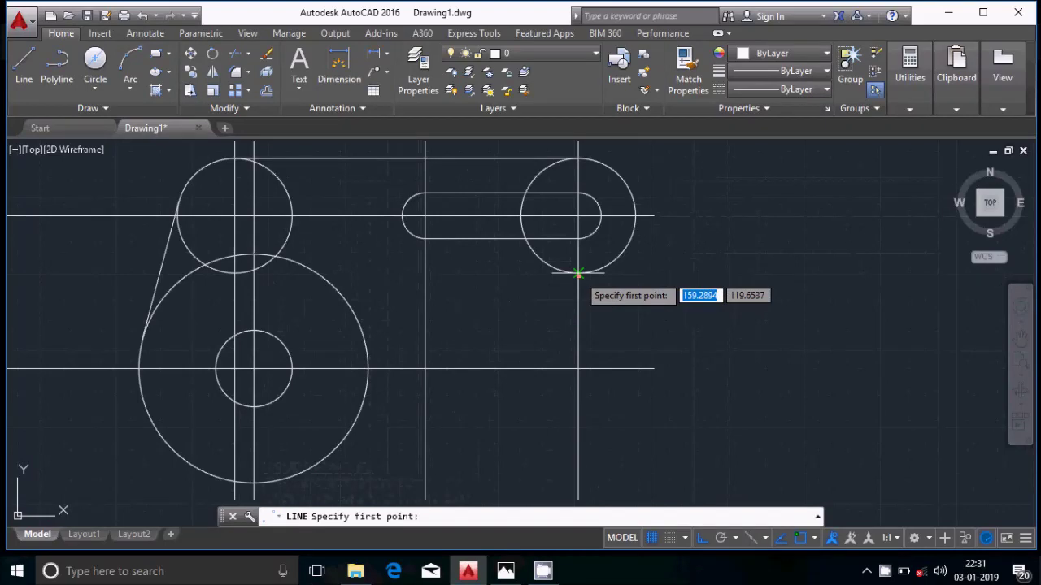
pyautogui.click(577, 275)
pyautogui.click(495, 276)
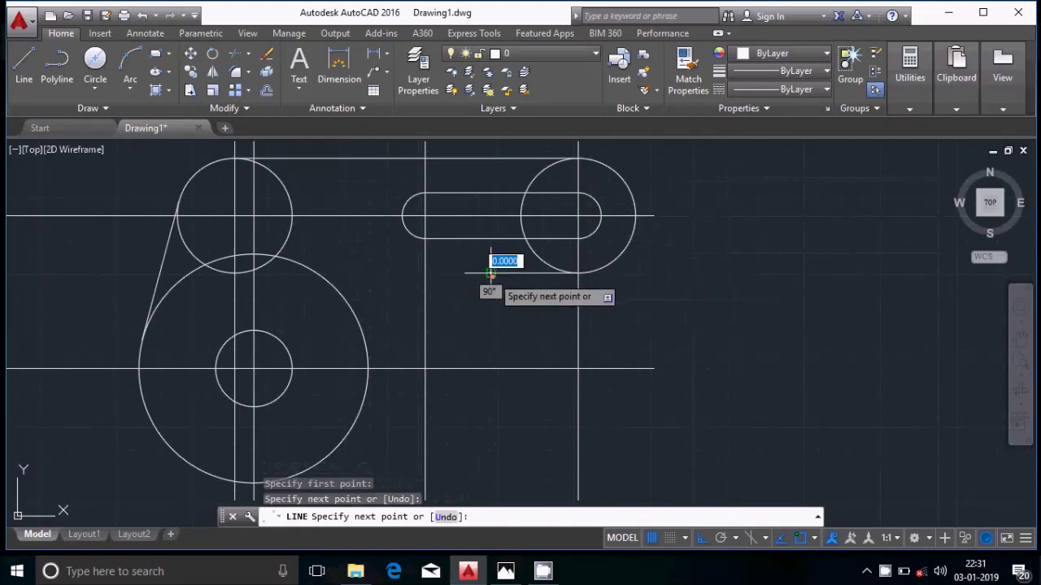
pyautogui.press('Escape')
# Check the R50 arc in the reference drawing, then draw a radius-50 circle in AutoCAD tangent to the 60-diameter circle and the short horizontal line
pyautogui.click(506, 572)
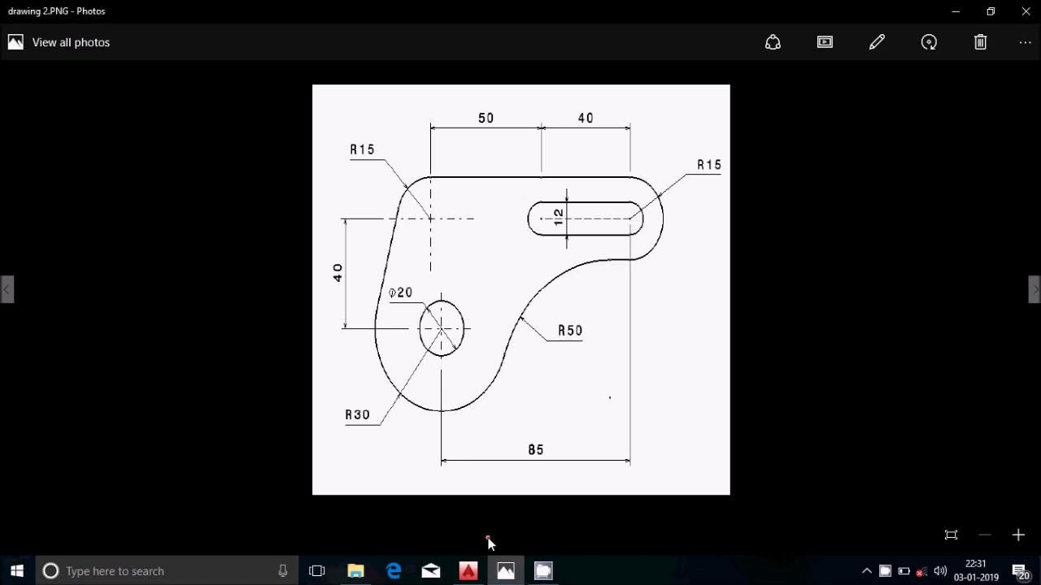
pyautogui.click(470, 573)
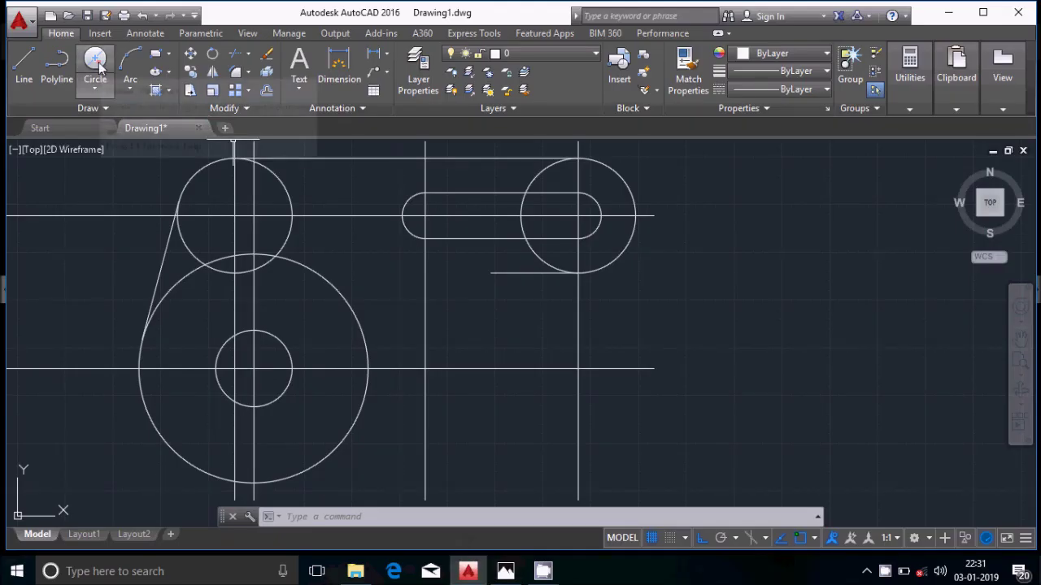
pyautogui.click(98, 89)
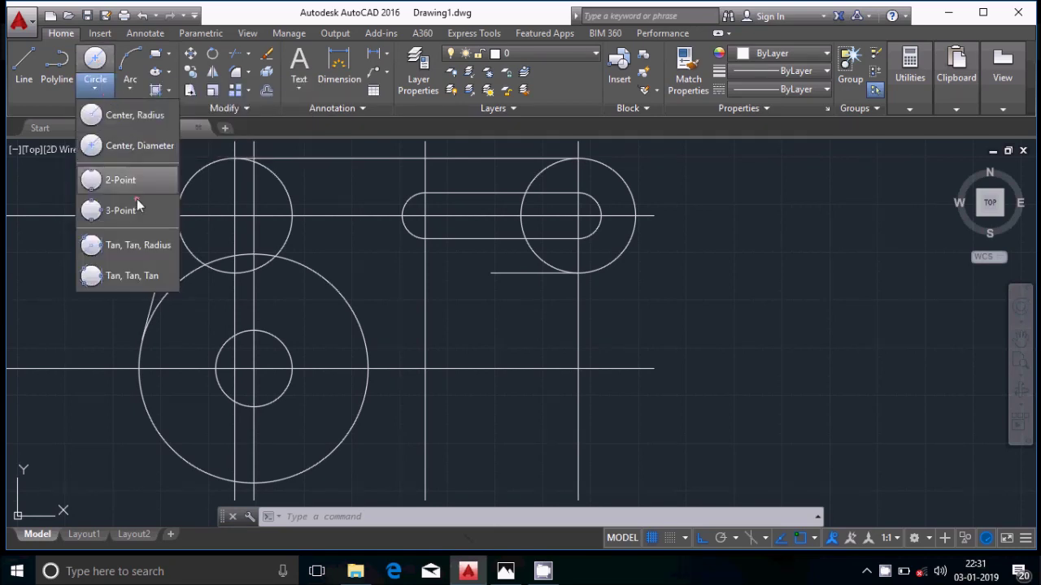
pyautogui.click(137, 247)
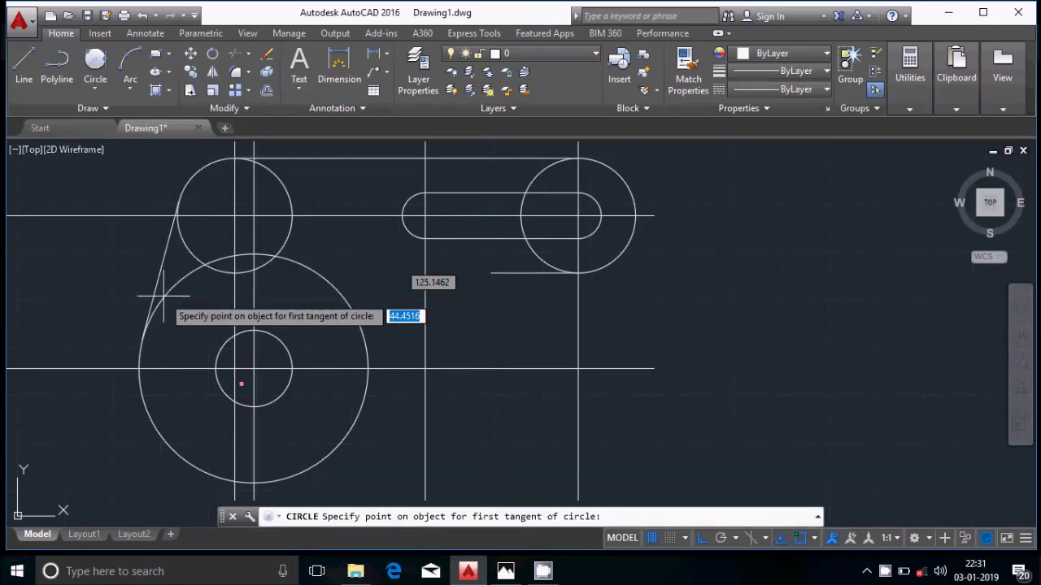
pyautogui.click(364, 411)
pyautogui.click(494, 369)
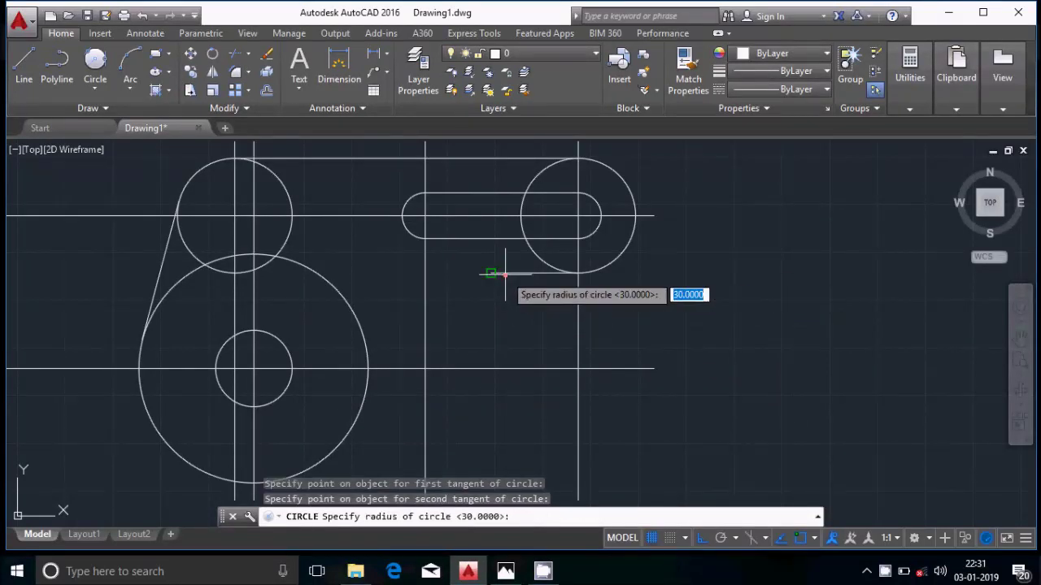
pyautogui.press('BackSpace')
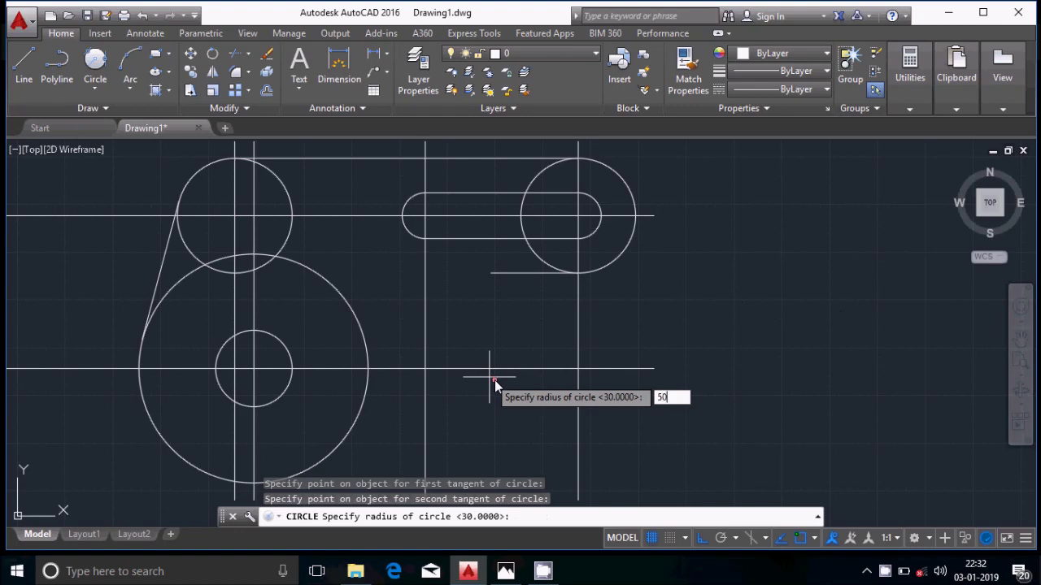
pyautogui.write('50')
pyautogui.press('Return')
pyautogui.scroll(-2, 479, 323)
pyautogui.scroll(2, 491, 298)
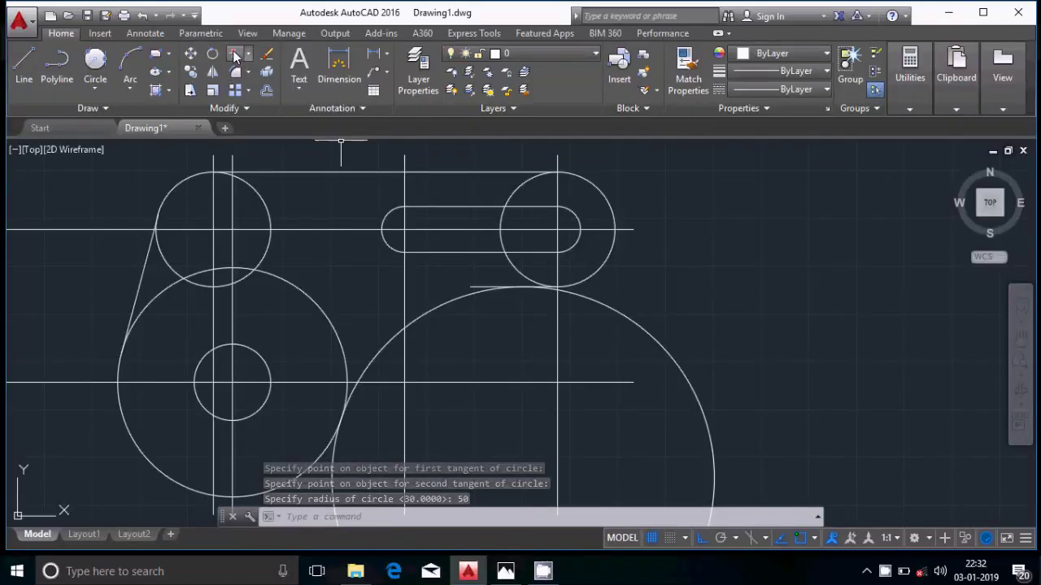
# Trim away the outer part of the radius-50 circle, keeping the arc between the 60-diameter circle and the right vertical line
pyautogui.click(234, 73)
pyautogui.scroll(-2, 509, 290)
pyautogui.scroll(-1, 520, 297)
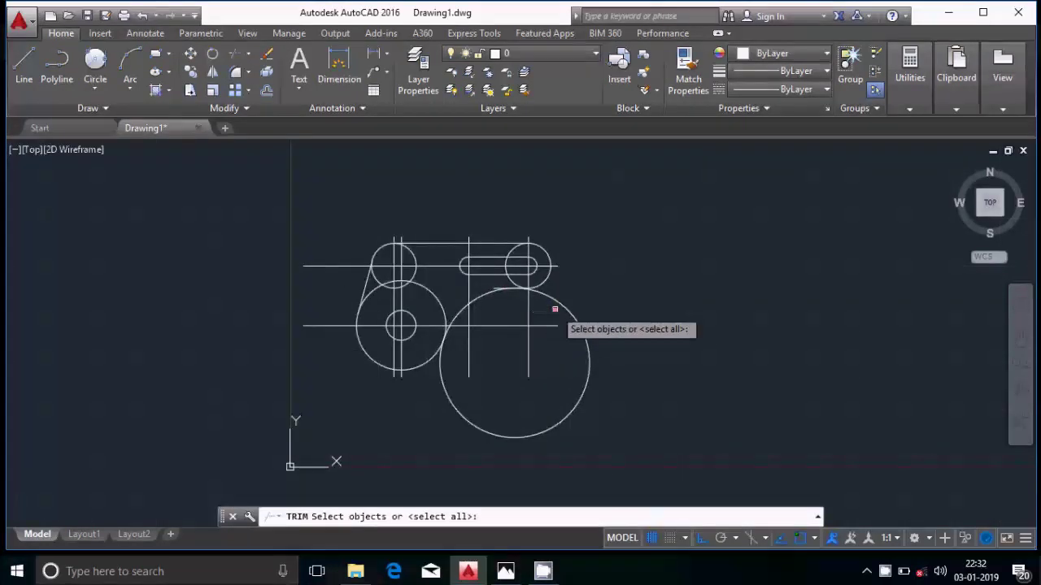
pyautogui.scroll(1, 543, 307)
pyautogui.press('Return')
pyautogui.scroll(2, 541, 313)
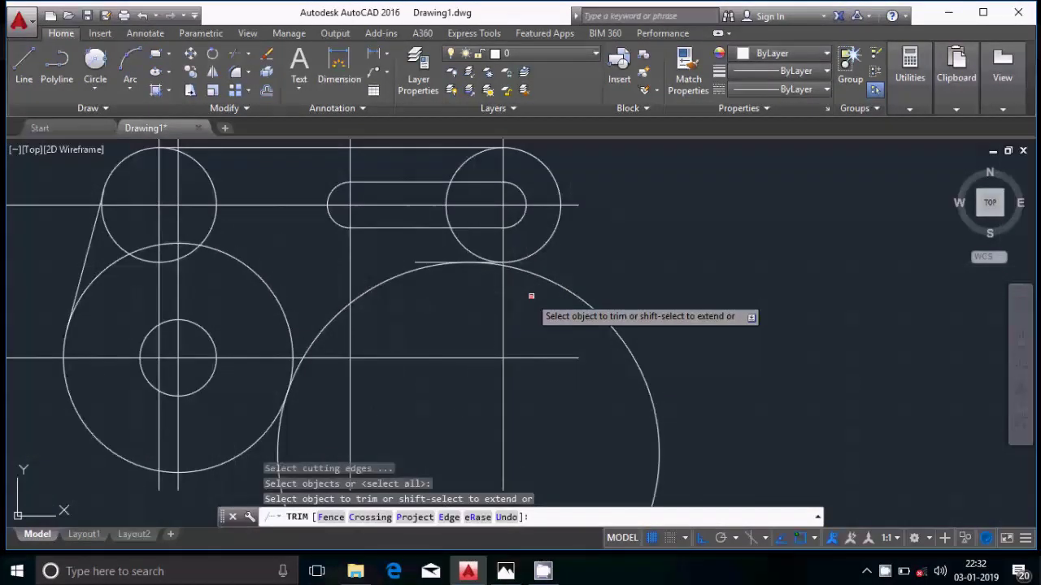
pyautogui.click(561, 294)
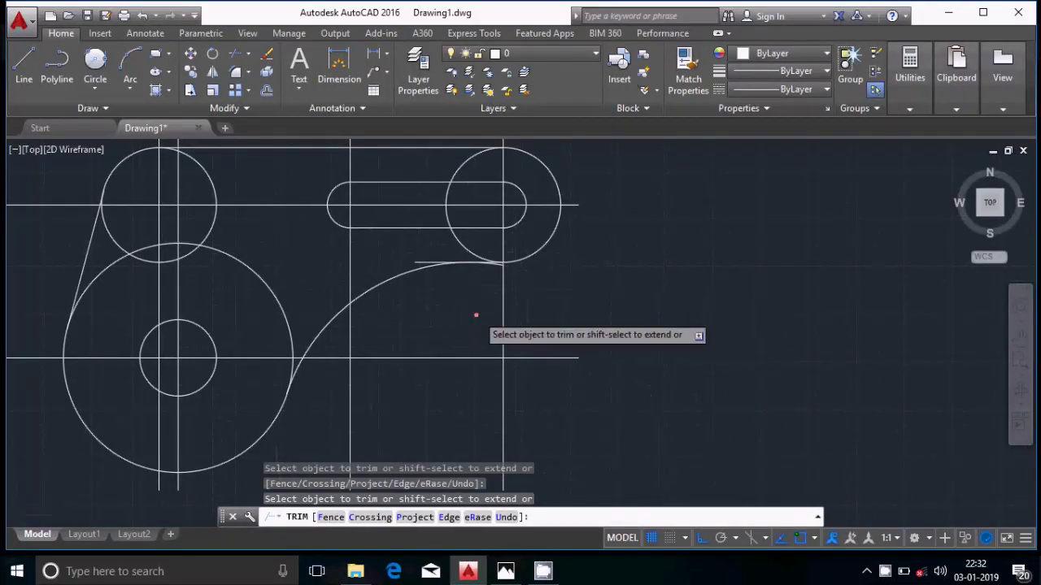
# Trim the short horizontal line's free end back to its tangent point with the R50 arc
pyautogui.scroll(-2, 458, 274)
pyautogui.scroll(5, 464, 301)
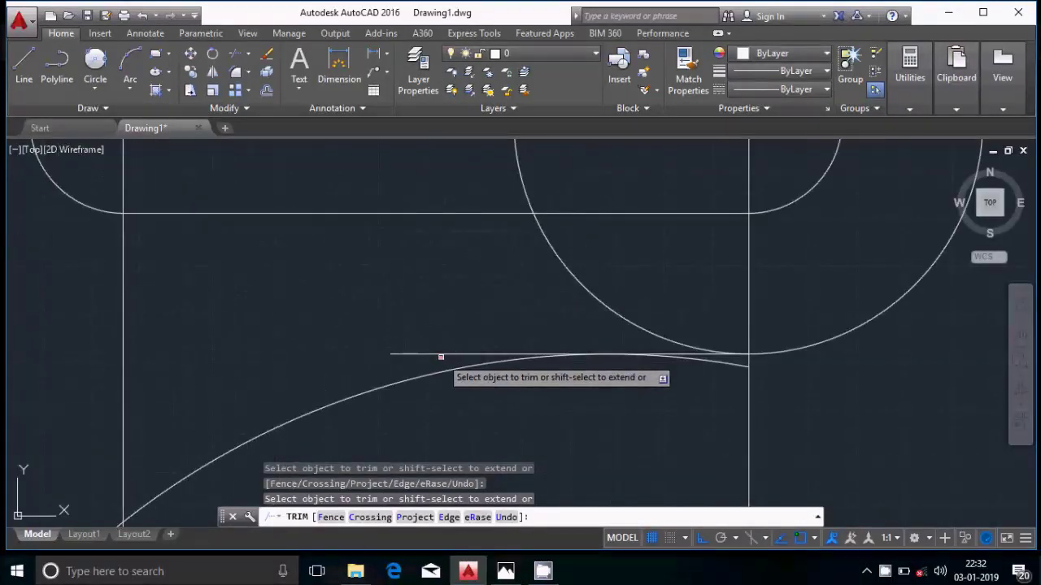
pyautogui.click(441, 355)
pyautogui.scroll(-6, 641, 307)
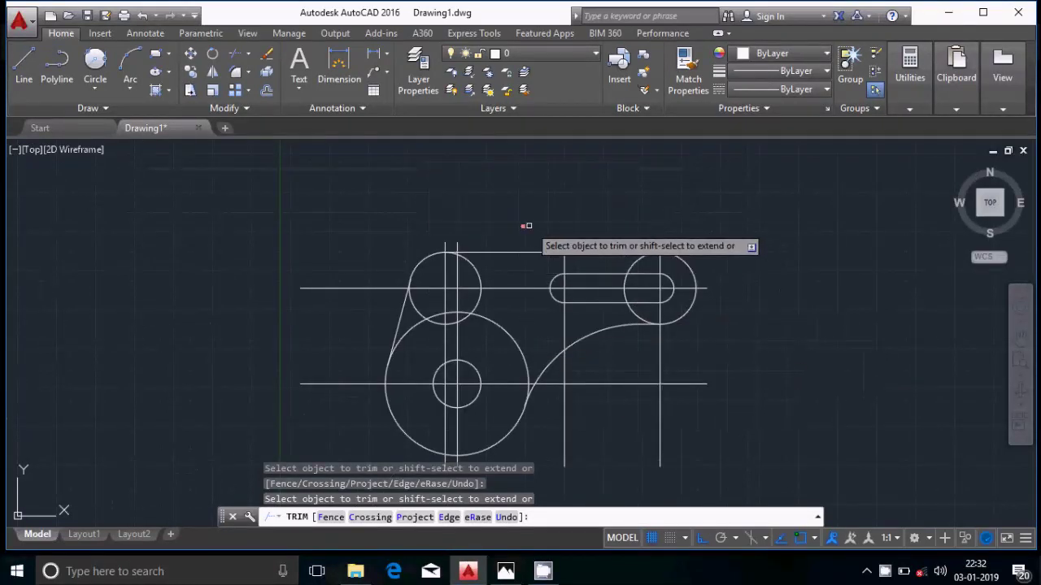
pyautogui.scroll(2, 496, 280)
pyautogui.press('Escape')
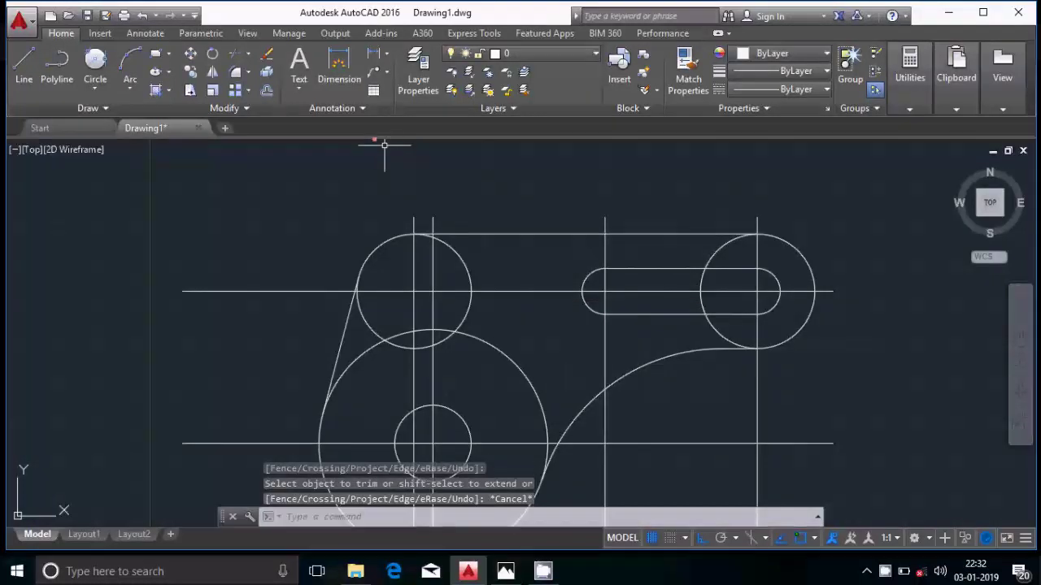
# Trim the inner portions of the left 30-diameter and 60-diameter circles, using the slanted edge, top edge and R50 arc as cutting edges
pyautogui.click(233, 61)
pyautogui.scroll(-2, 476, 236)
pyautogui.scroll(2, 487, 277)
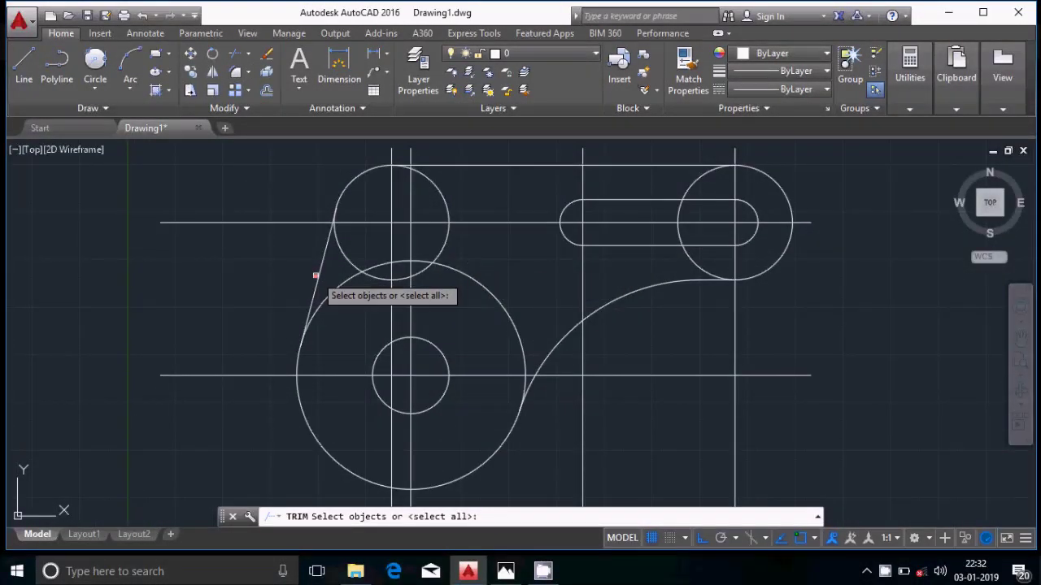
pyautogui.click(327, 272)
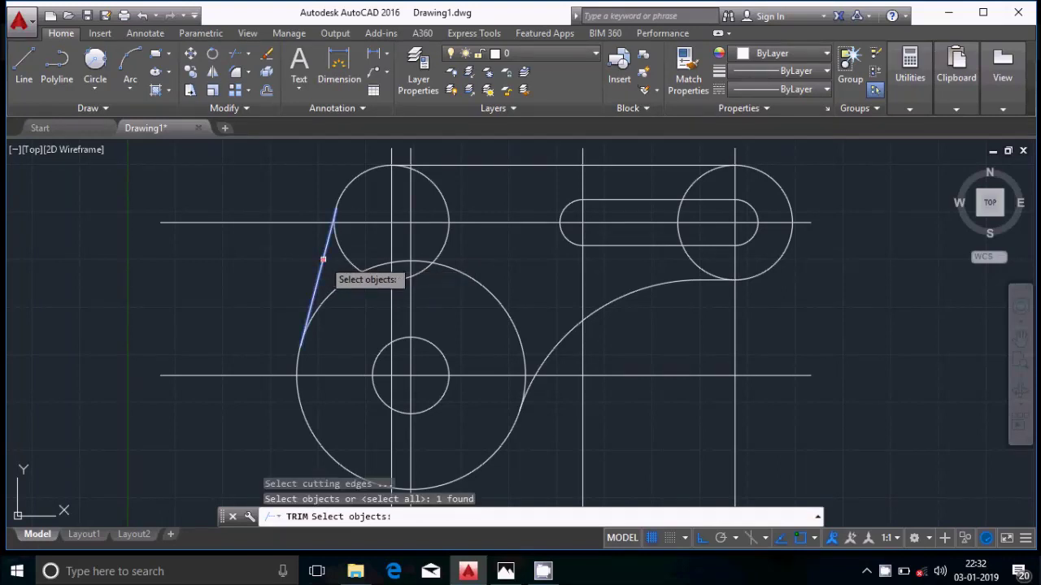
pyautogui.click(439, 166)
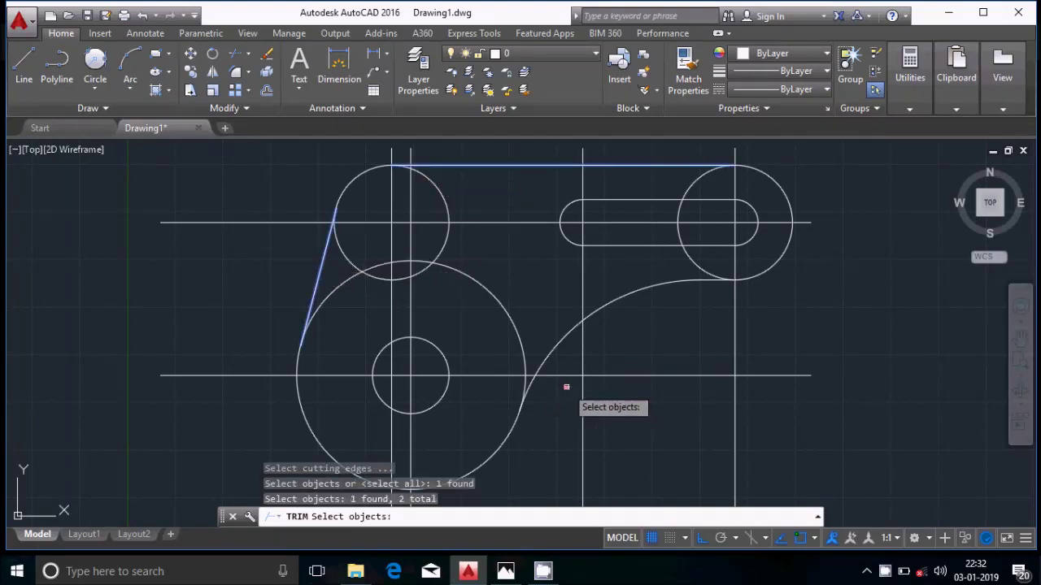
pyautogui.scroll(-2, 506, 320)
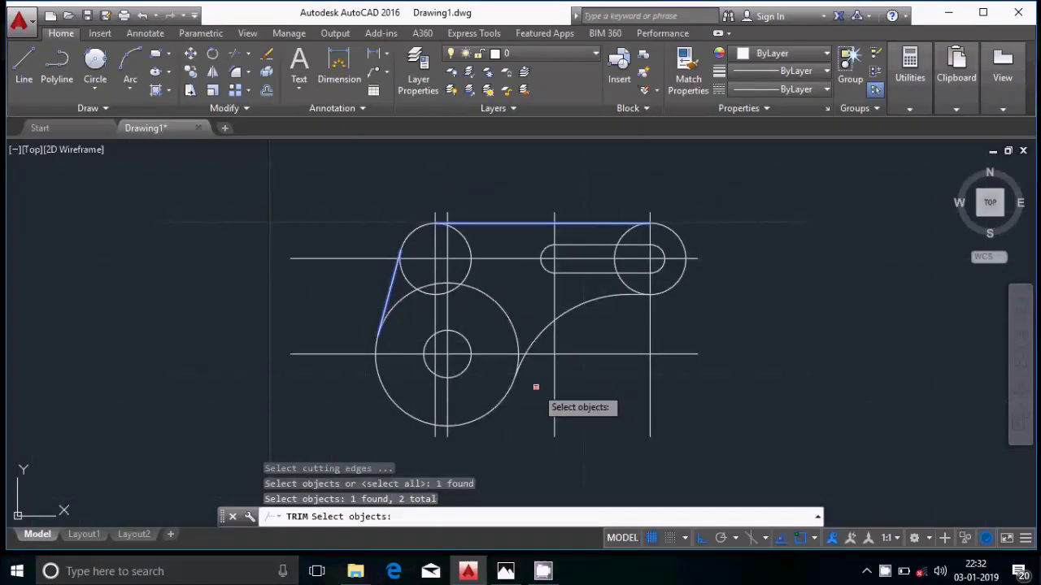
pyautogui.scroll(2, 536, 387)
pyautogui.click(530, 309)
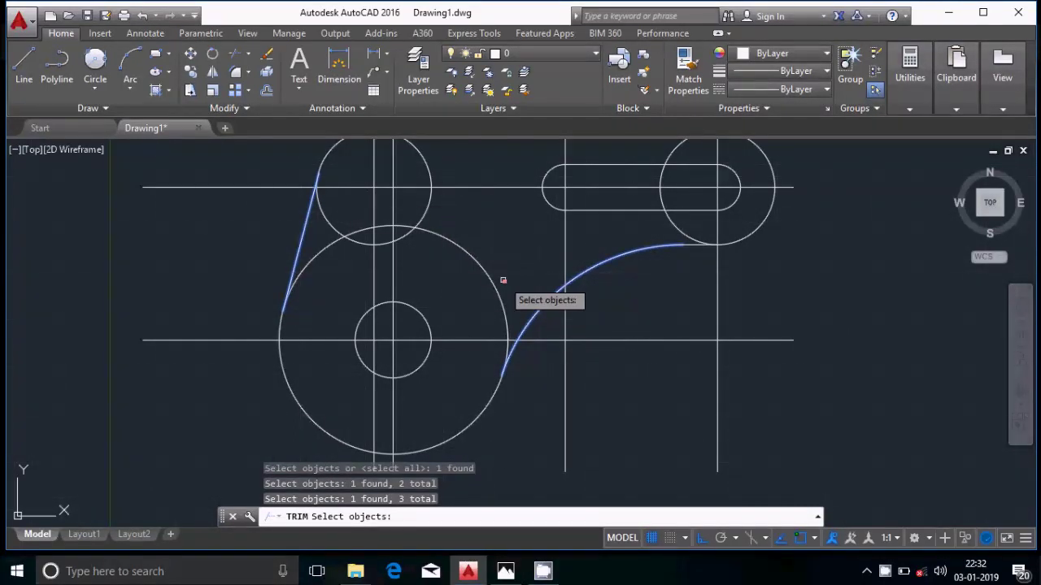
pyautogui.press('Return')
pyautogui.click(493, 285)
pyautogui.scroll(-1, 471, 271)
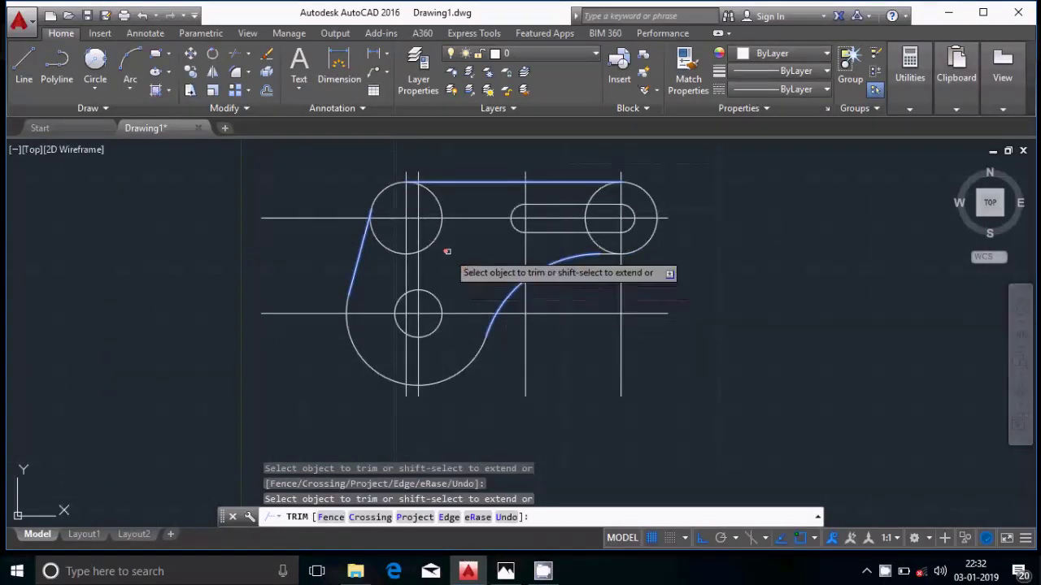
pyautogui.scroll(1, 455, 261)
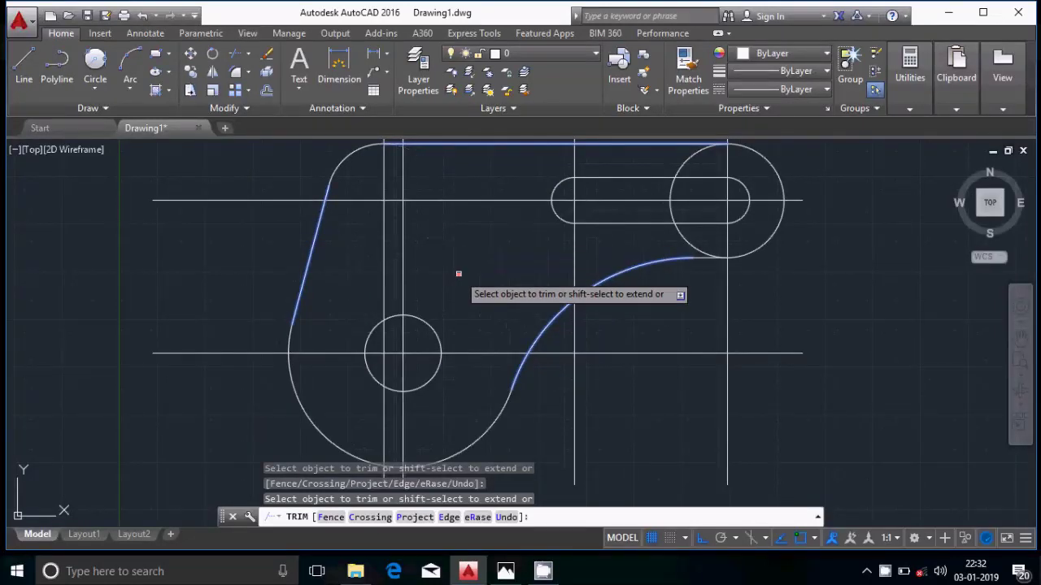
pyautogui.scroll(-1, 451, 269)
pyautogui.press('Escape')
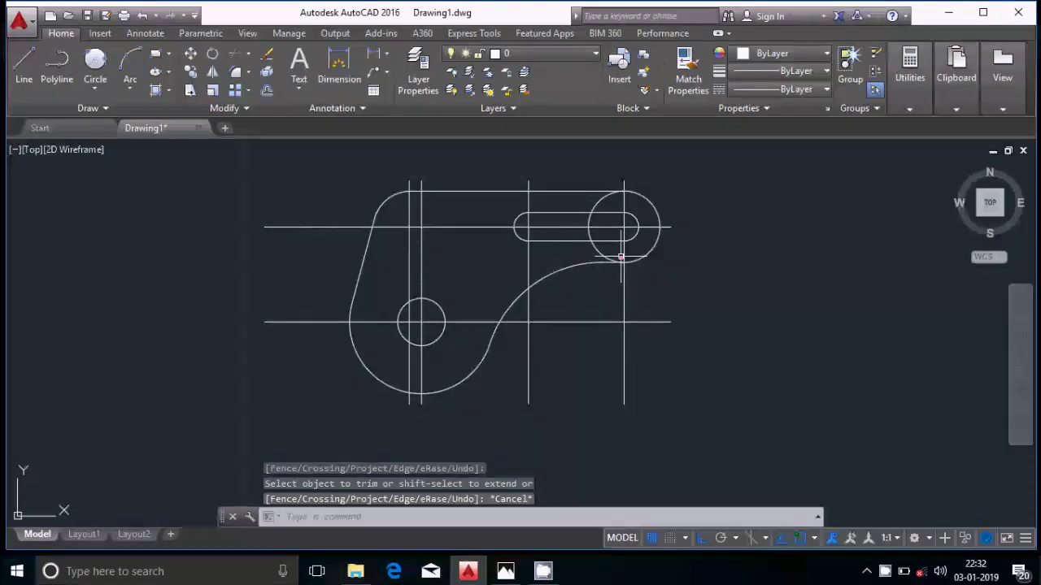
pyautogui.scroll(2, 561, 223)
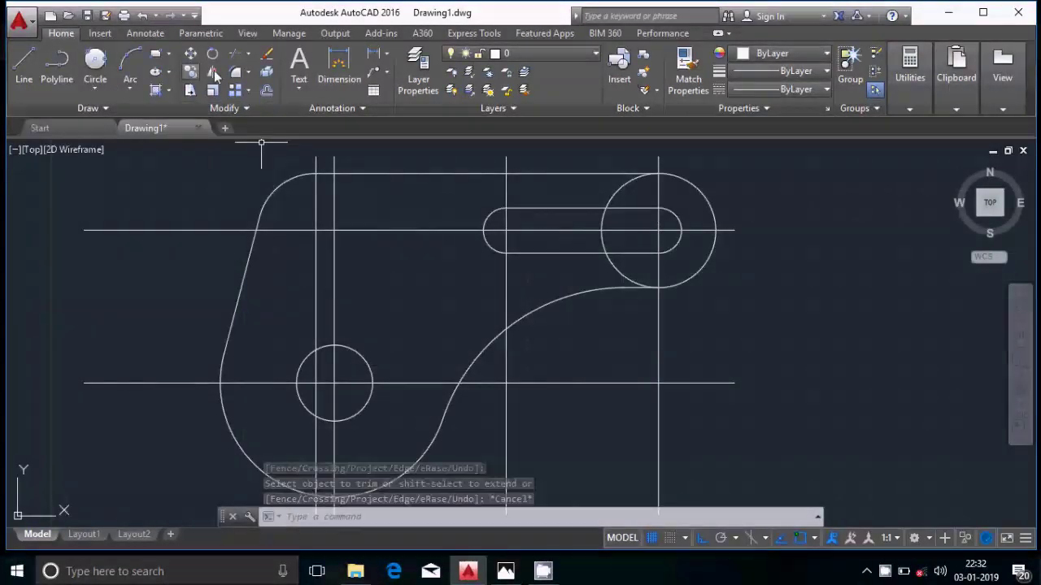
pyautogui.click(235, 54)
pyautogui.scroll(2, 617, 192)
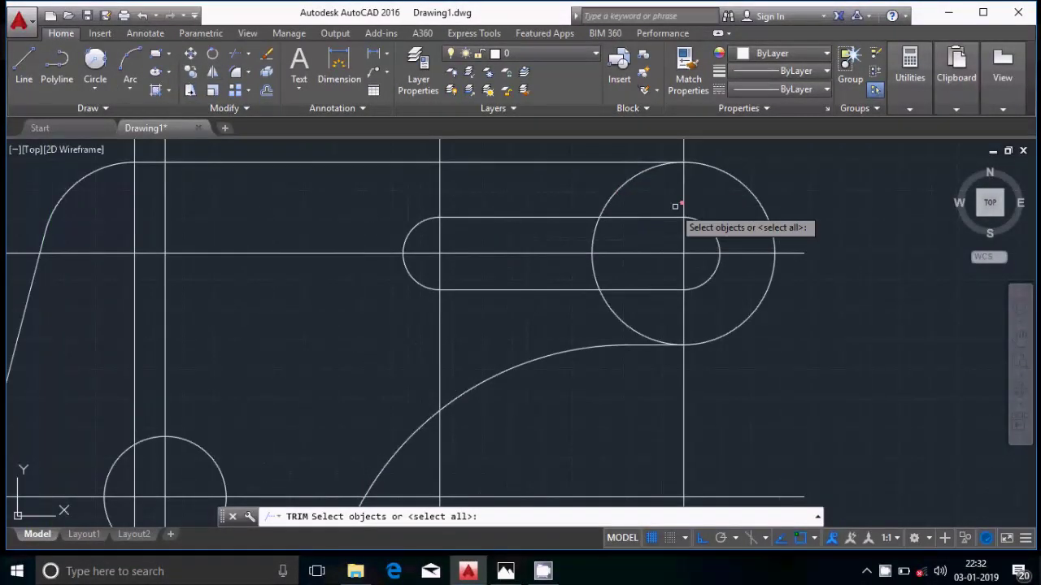
pyautogui.click(623, 162)
pyautogui.click(597, 349)
pyautogui.press('Escape')
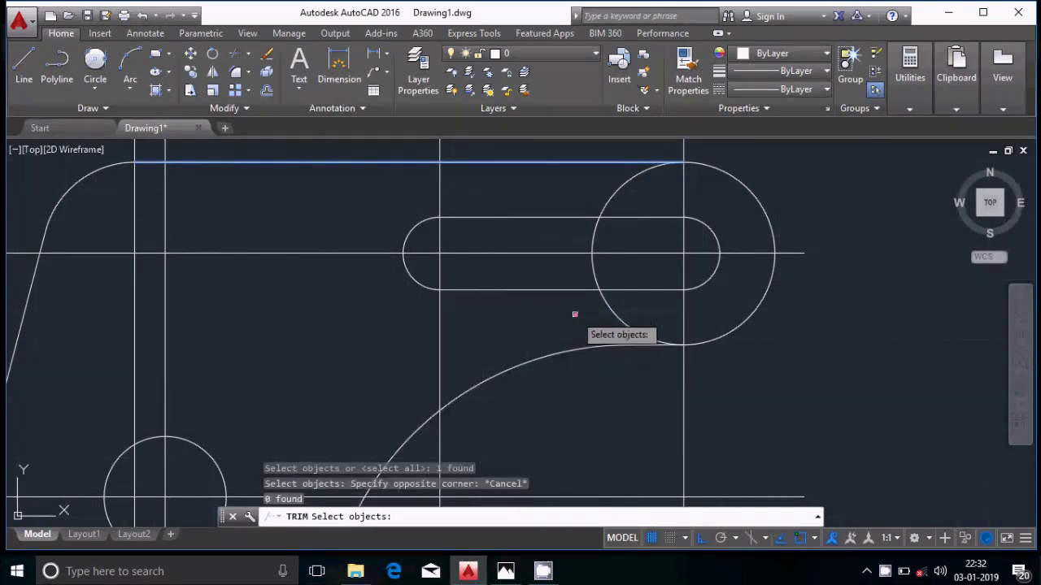
pyautogui.click(613, 344)
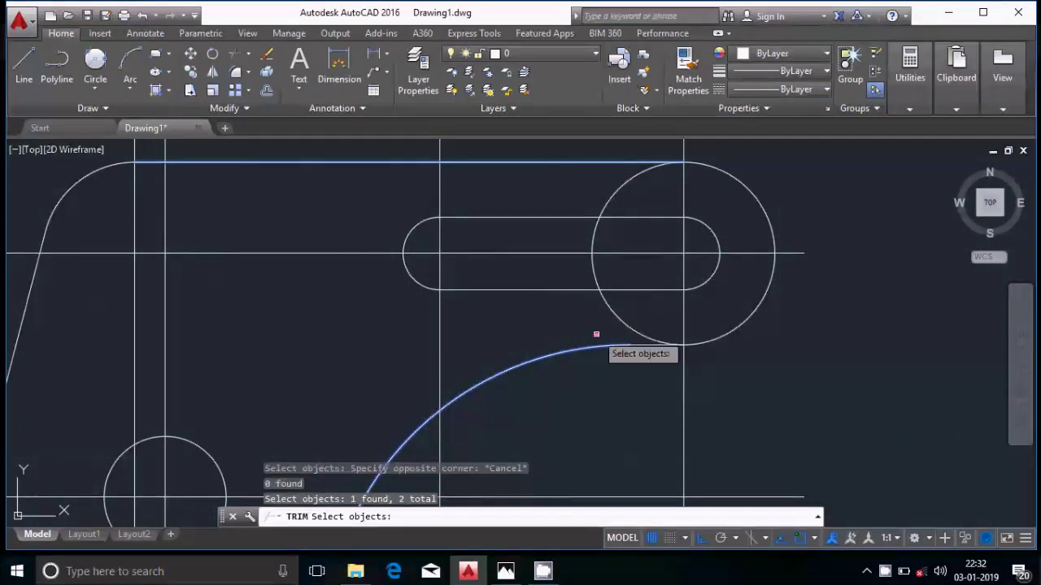
pyautogui.press('Return')
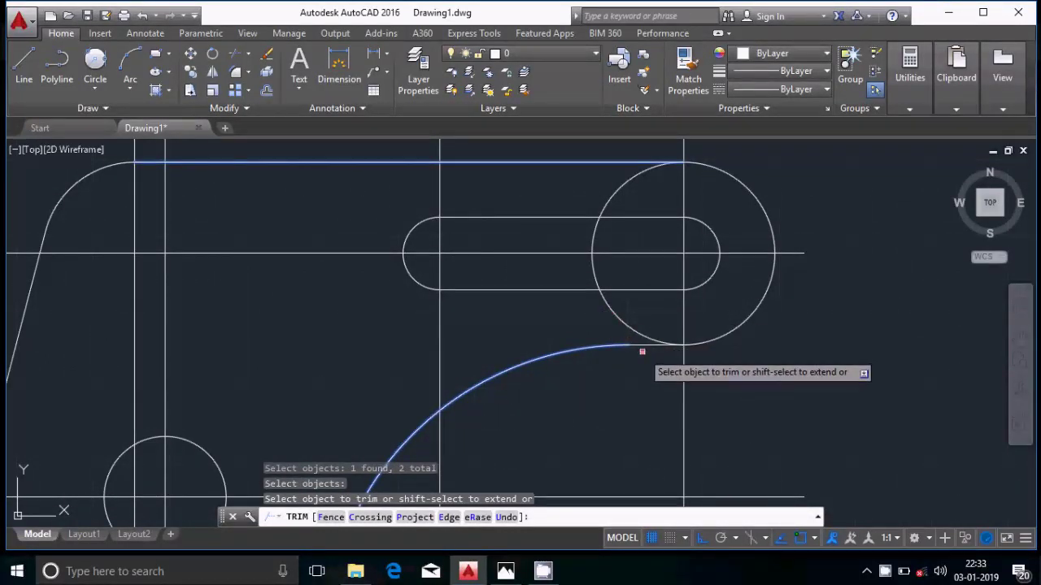
pyautogui.press('Escape')
pyautogui.click(636, 347)
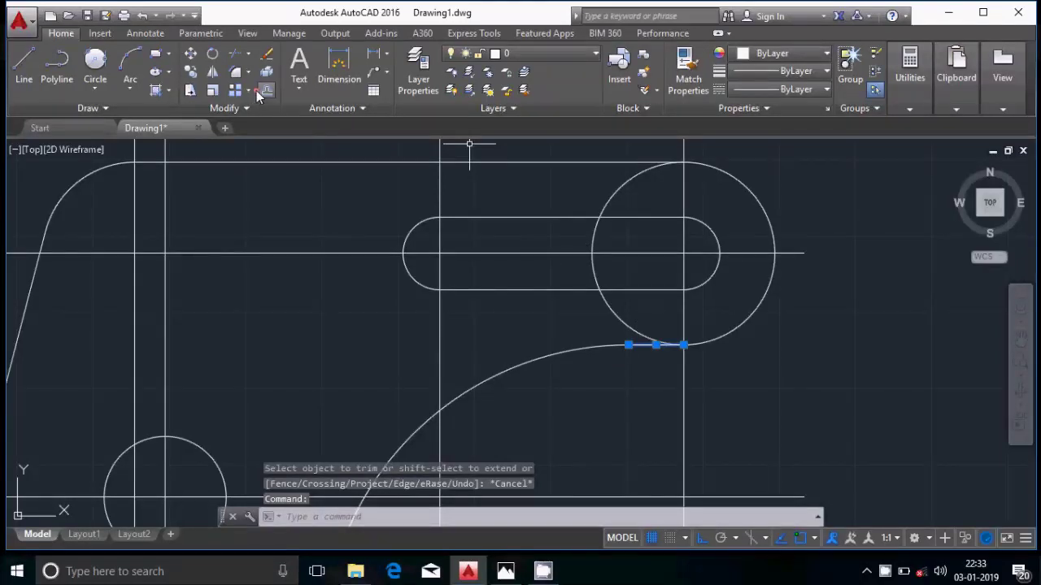
pyautogui.click(236, 61)
pyautogui.click(587, 163)
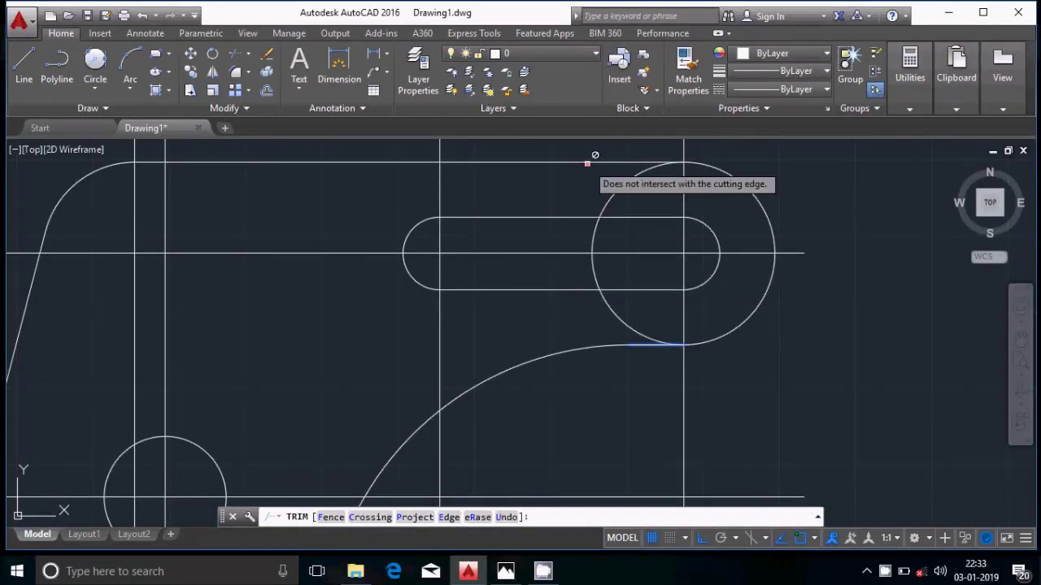
pyautogui.click(600, 162)
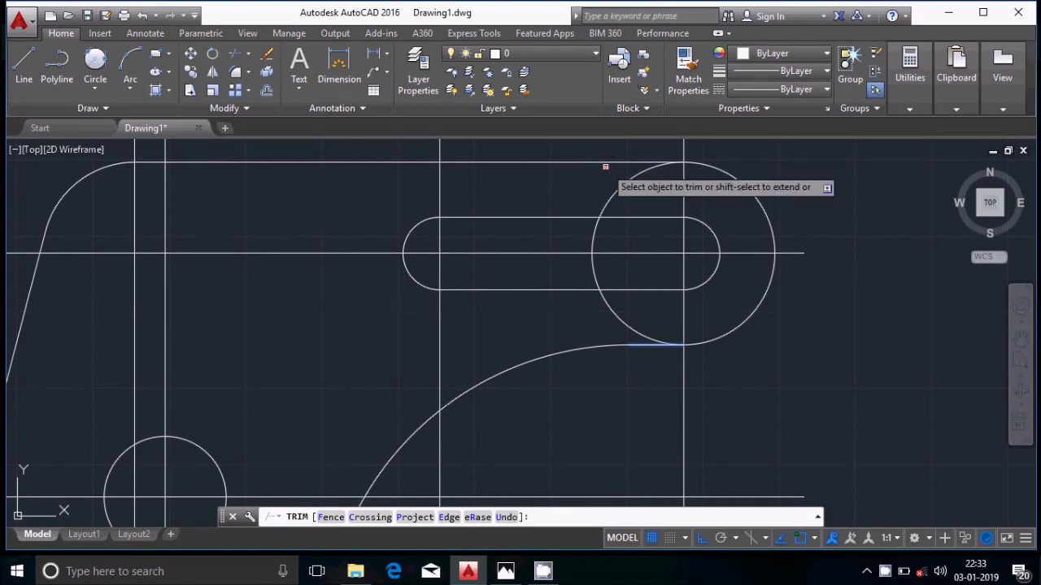
pyautogui.press('Escape')
pyautogui.click(590, 163)
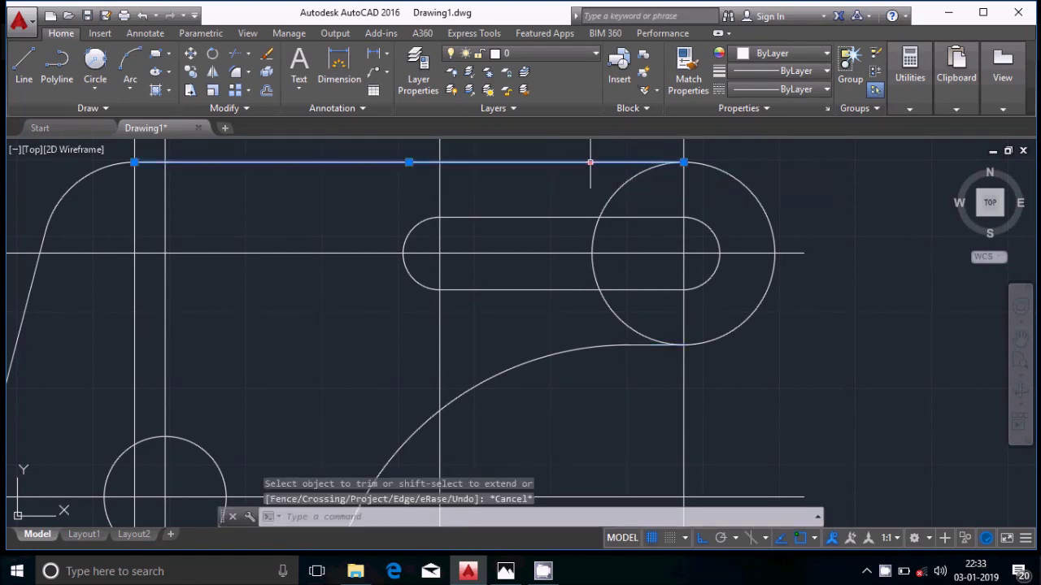
# Trim the inner half of the right 30-diameter circle, using the top edge and the short horizontal line as cutting edges
pyautogui.click(238, 59)
pyautogui.click(633, 163)
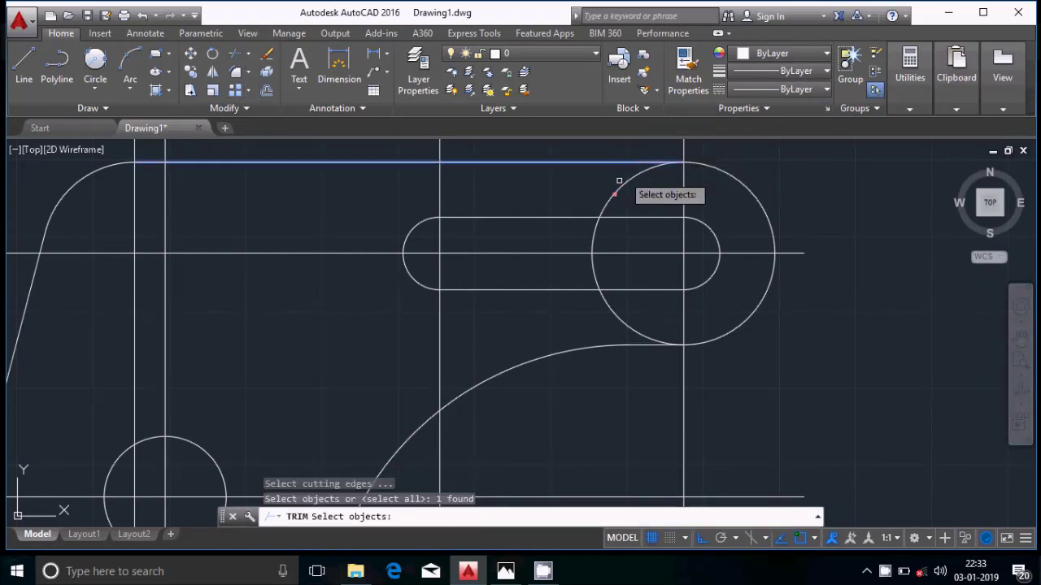
pyautogui.click(651, 345)
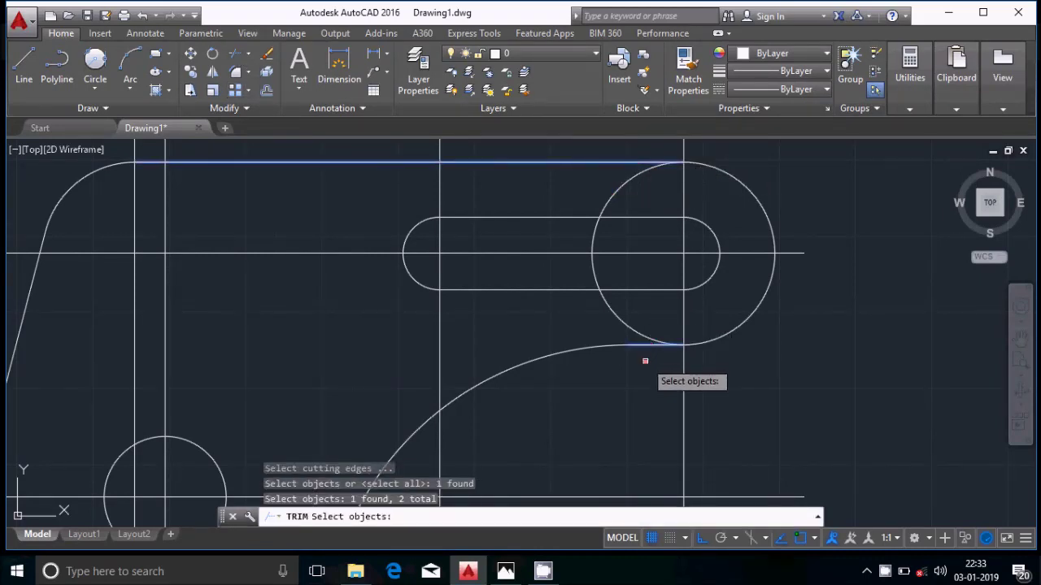
pyautogui.press('Return')
pyautogui.click(616, 310)
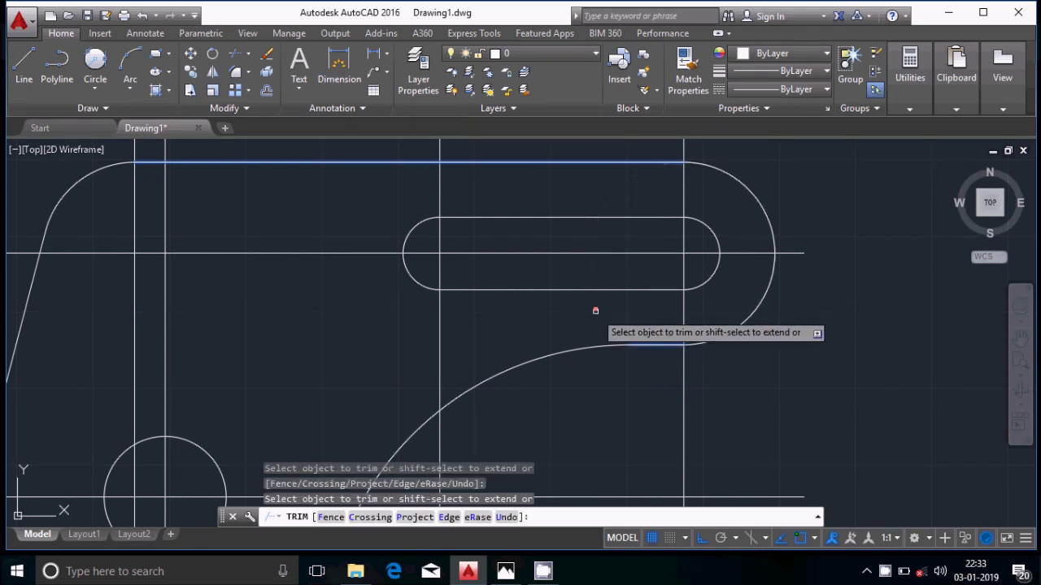
pyautogui.scroll(-4, 598, 272)
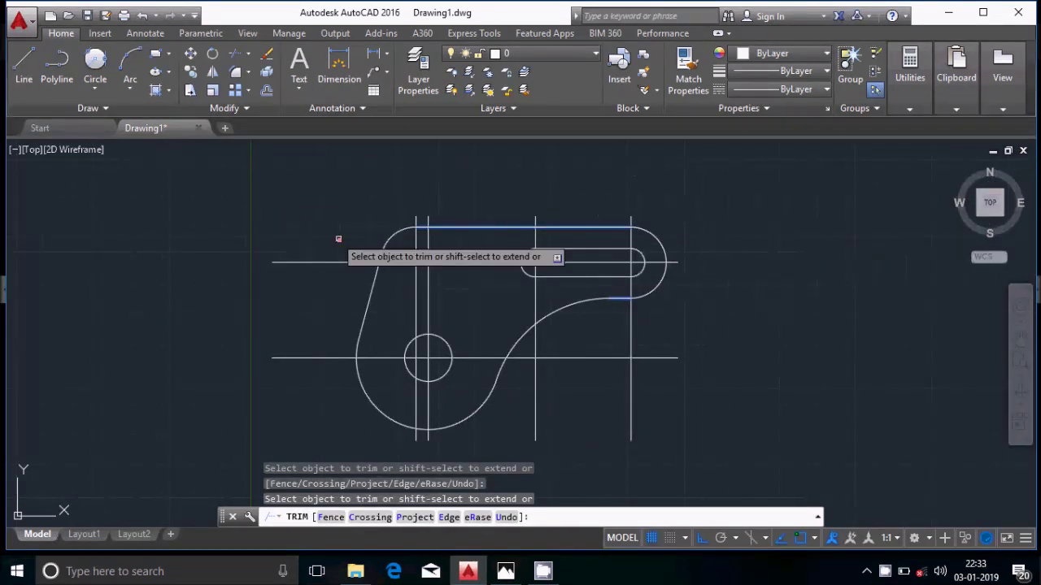
pyautogui.press('Escape')
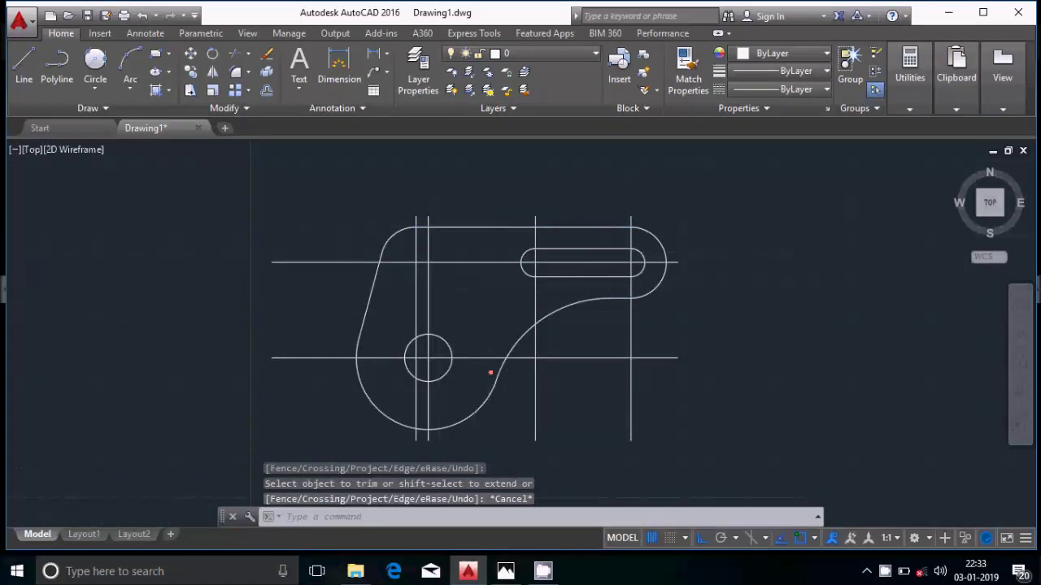
# Check the centre lines in the reference drawing, then in AutoCAD shorten the vertical line through the slot's left end up to the R50 arc
pyautogui.moveTo(489, 371); pyautogui.dragTo(490, 356, button='middle')
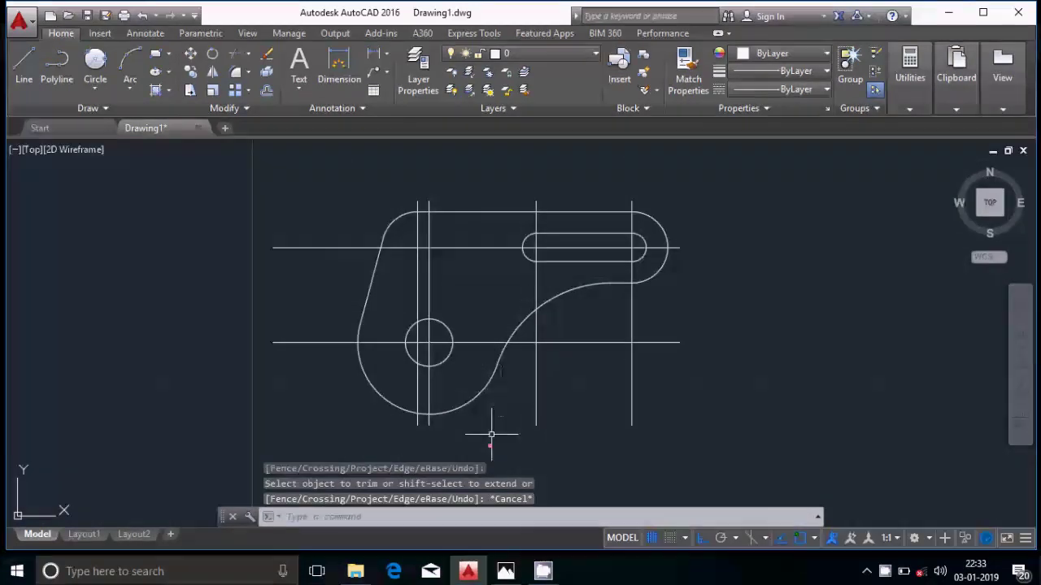
pyautogui.click(509, 574)
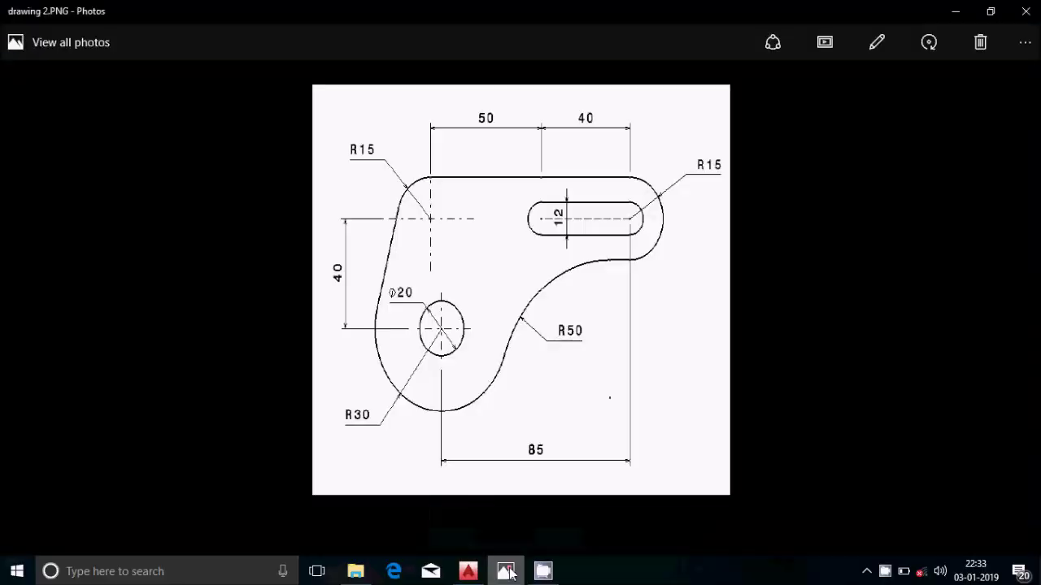
pyautogui.click(467, 572)
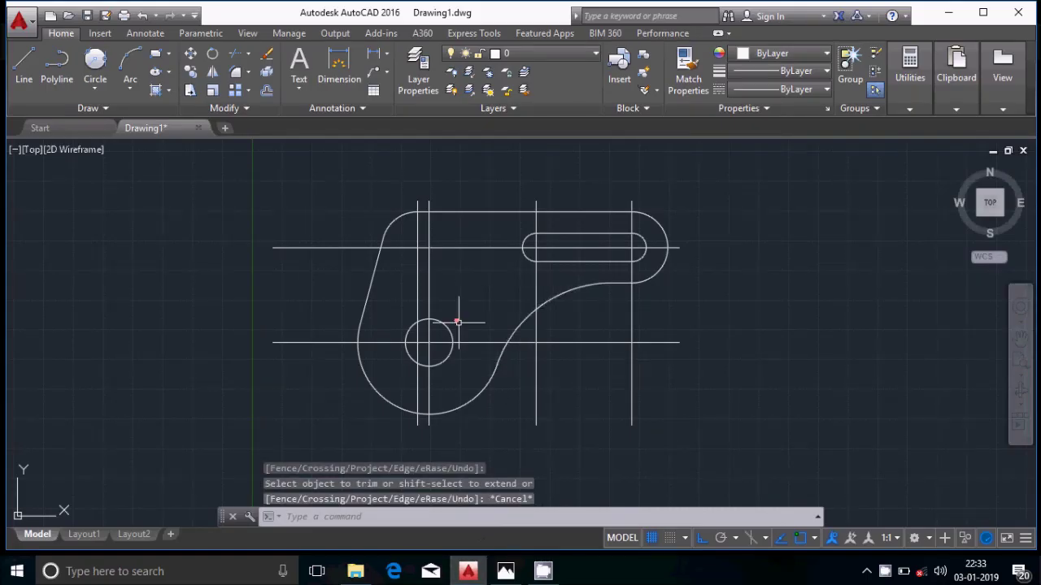
pyautogui.click(536, 294)
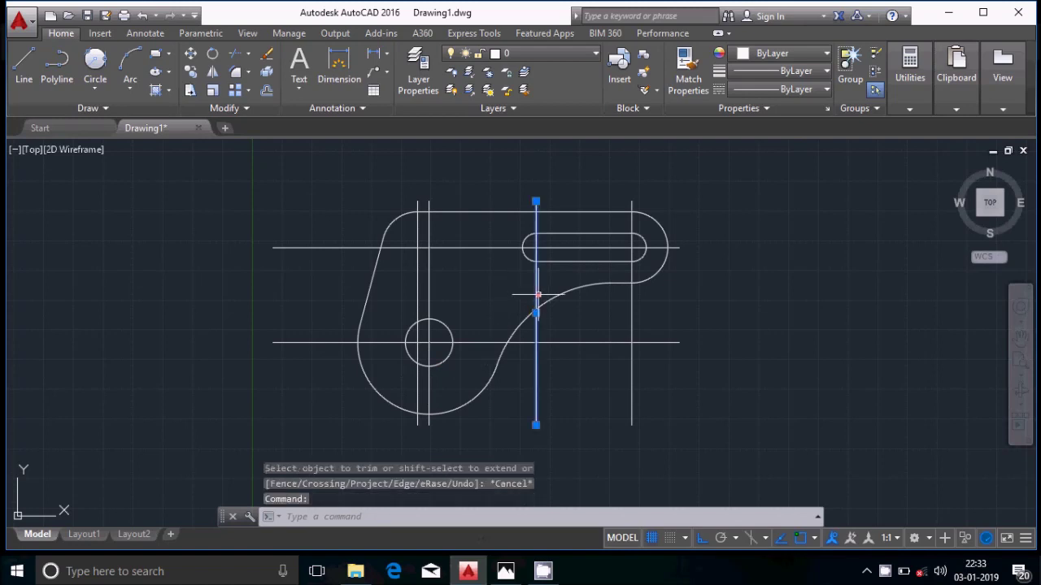
pyautogui.click(536, 425)
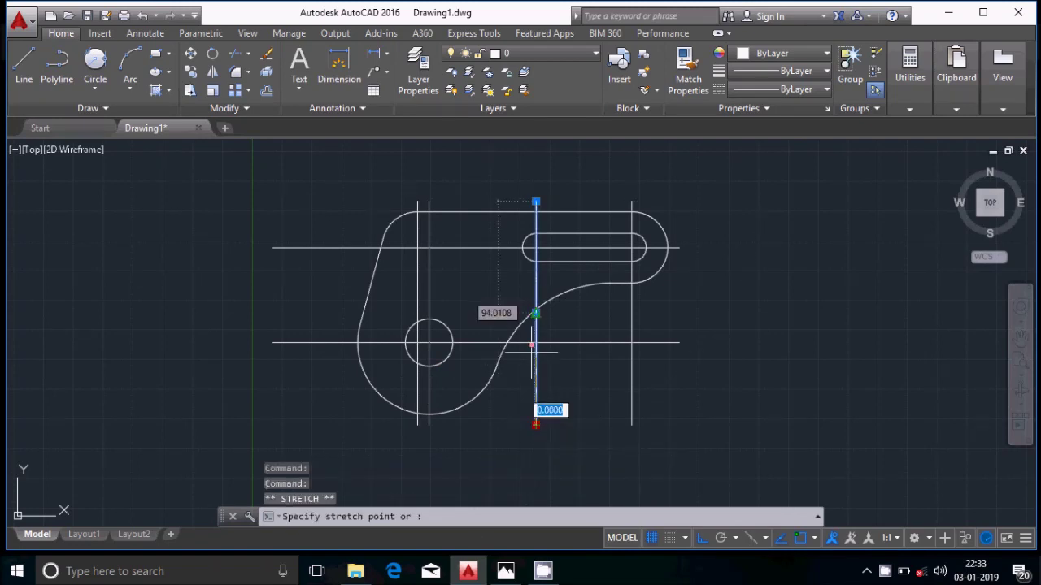
pyautogui.click(534, 310)
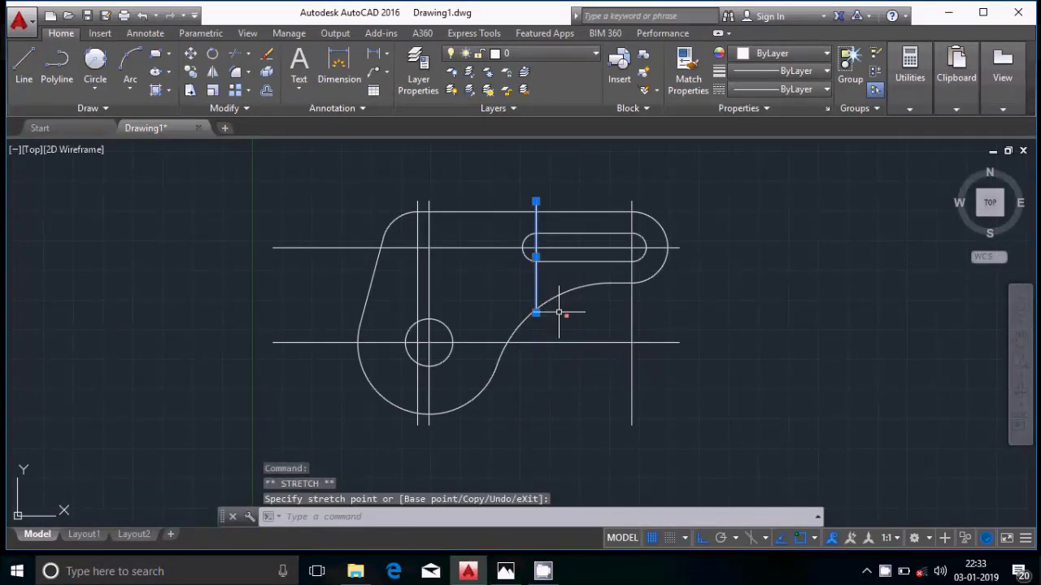
# Shorten the vertical line through the slot's right end by stretching its lower endpoint up to the line's midpoint
pyautogui.click(632, 422)
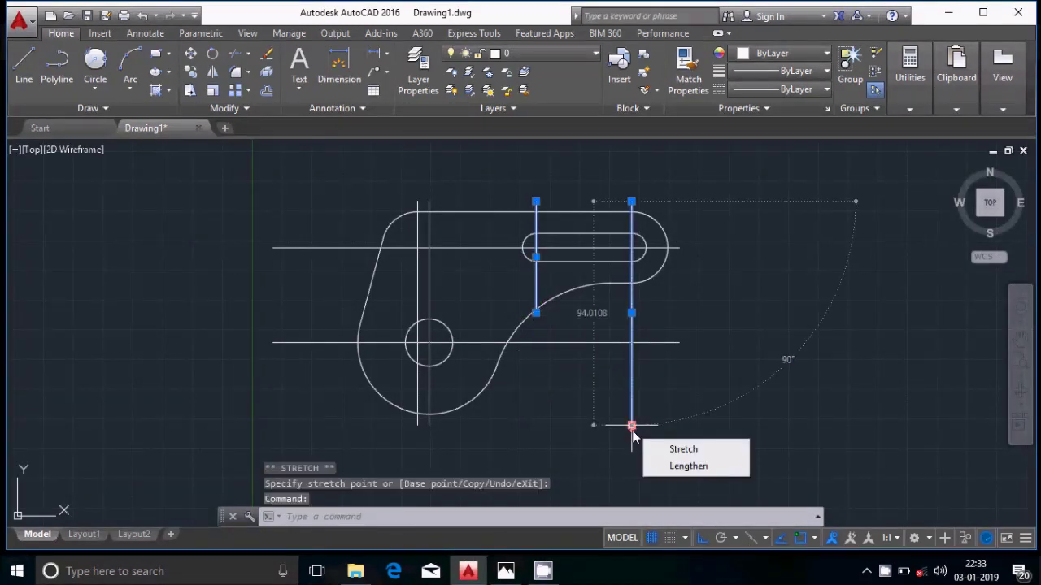
pyautogui.click(631, 425)
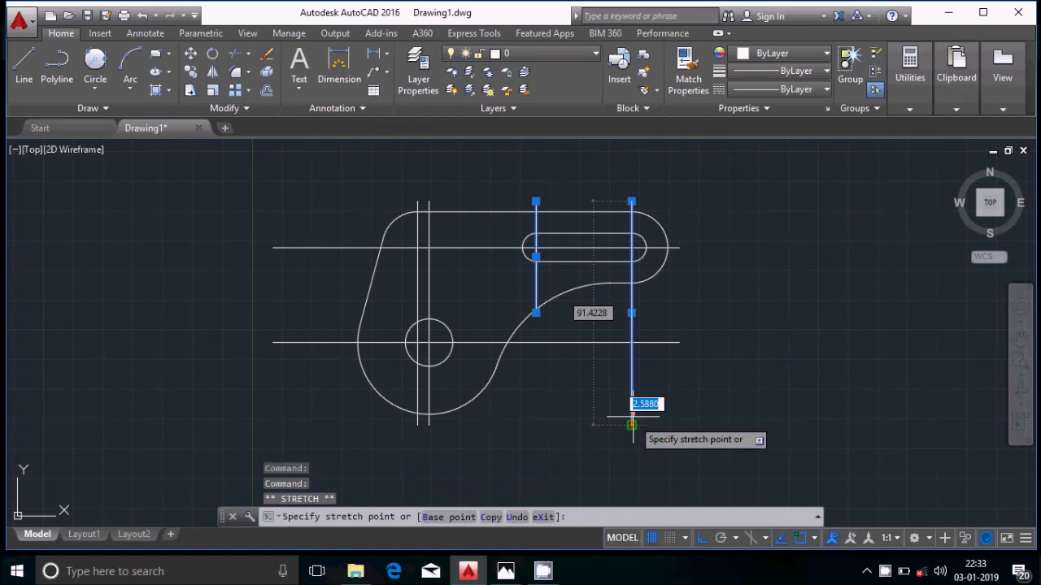
pyautogui.click(631, 307)
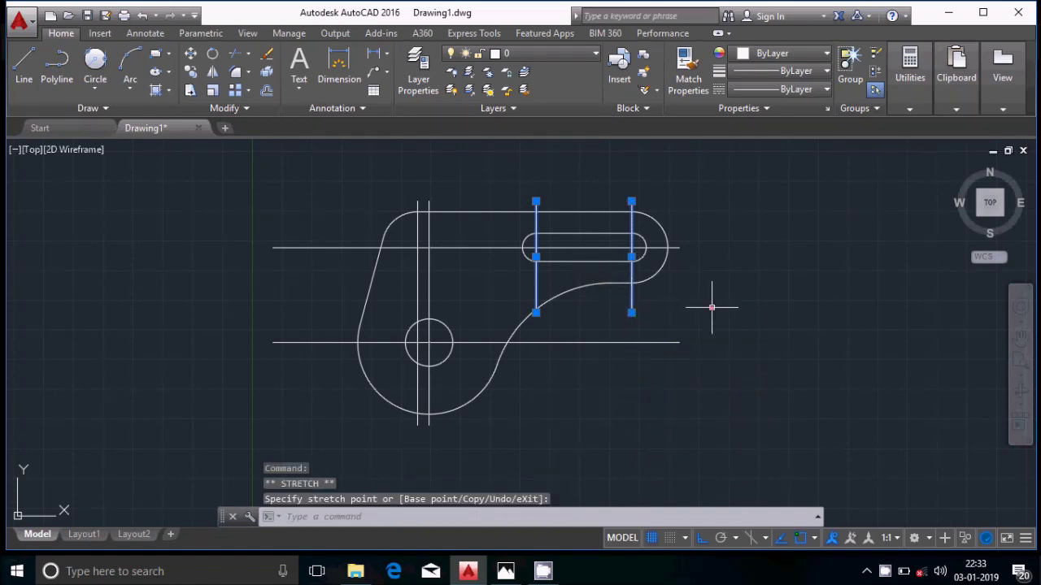
pyautogui.press('Escape')
# Shorten the vertical line through the upper-left corner arc's centre by stretching its lower endpoint up to the line's midpoint
pyautogui.click(417, 390)
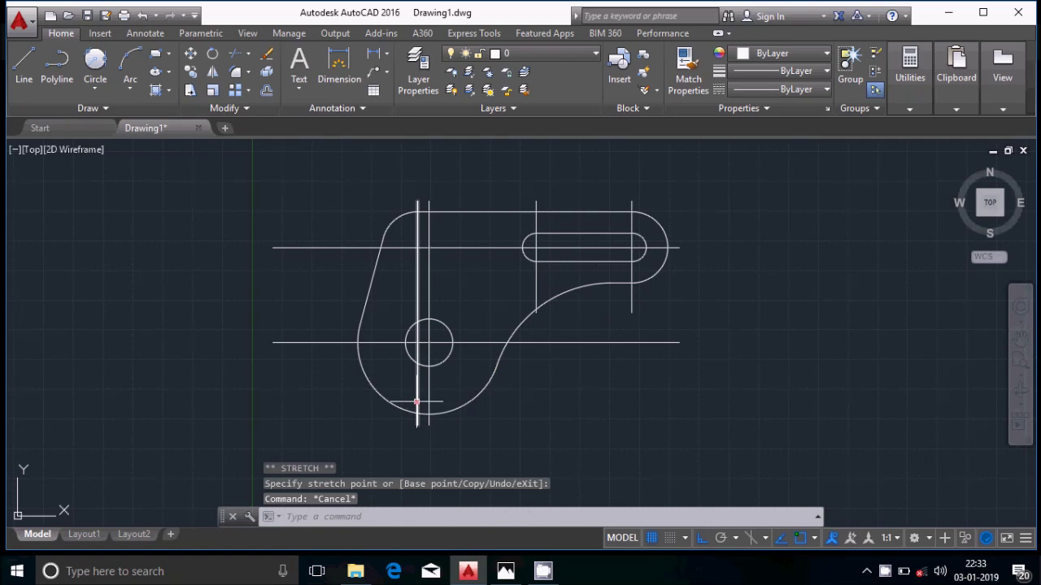
pyautogui.click(417, 424)
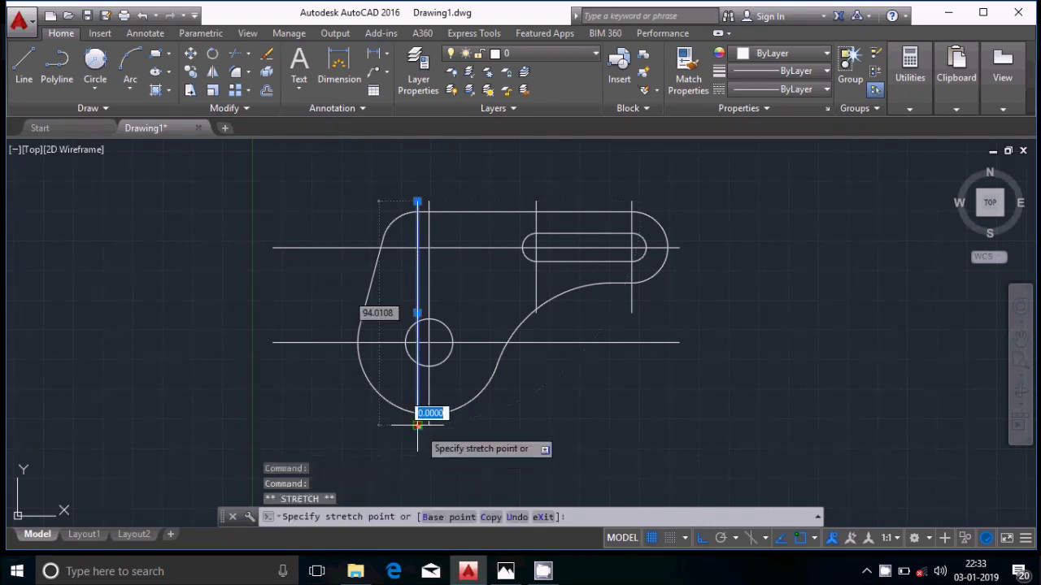
pyautogui.click(415, 287)
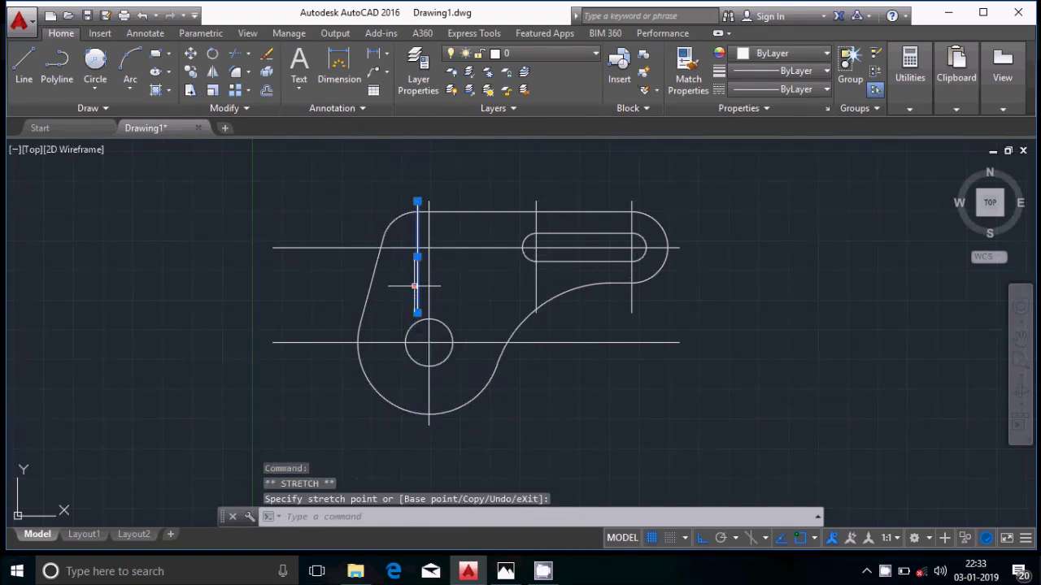
pyautogui.press('Escape')
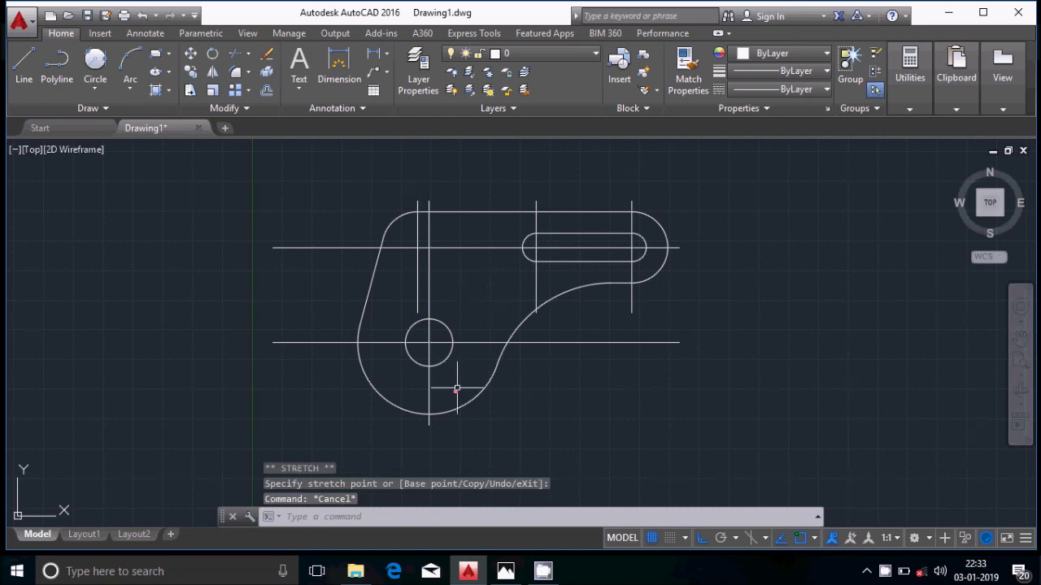
# Stretch the upper endpoint of the hole's vertical centre line down to its midpoint, then check the reference drawing
pyautogui.click(428, 204)
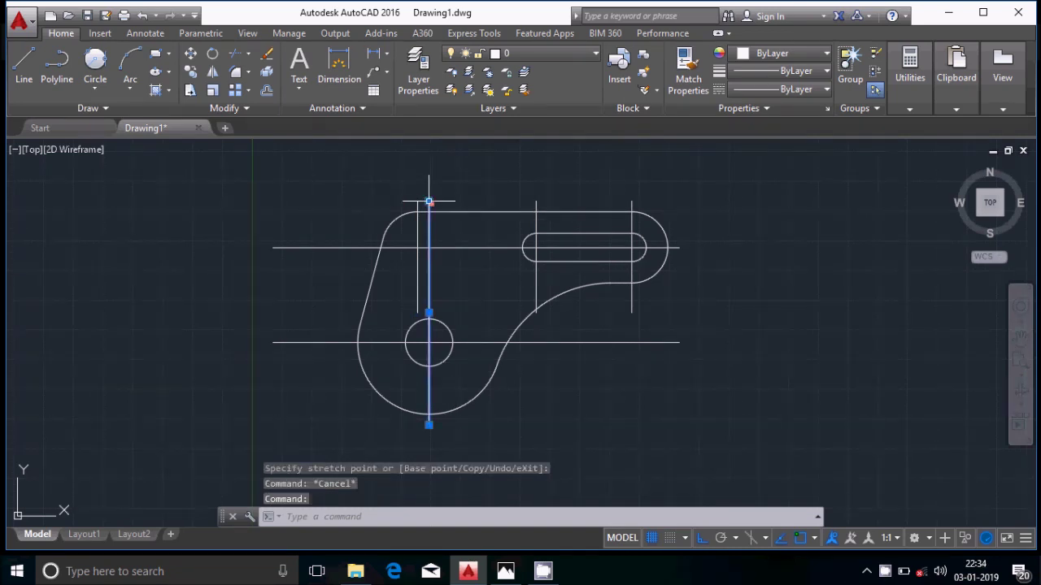
pyautogui.click(429, 202)
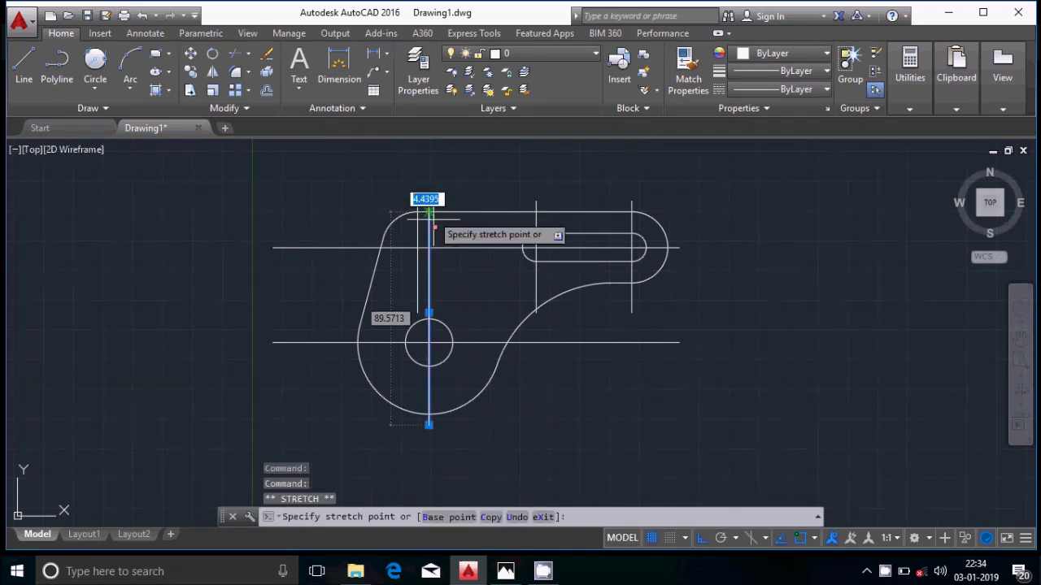
pyautogui.click(430, 310)
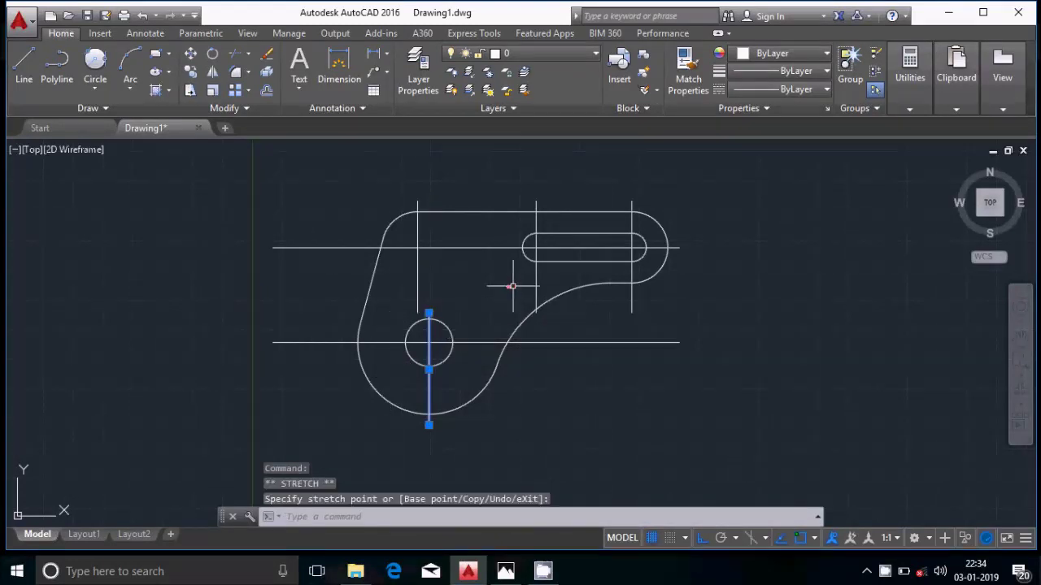
pyautogui.press('Escape')
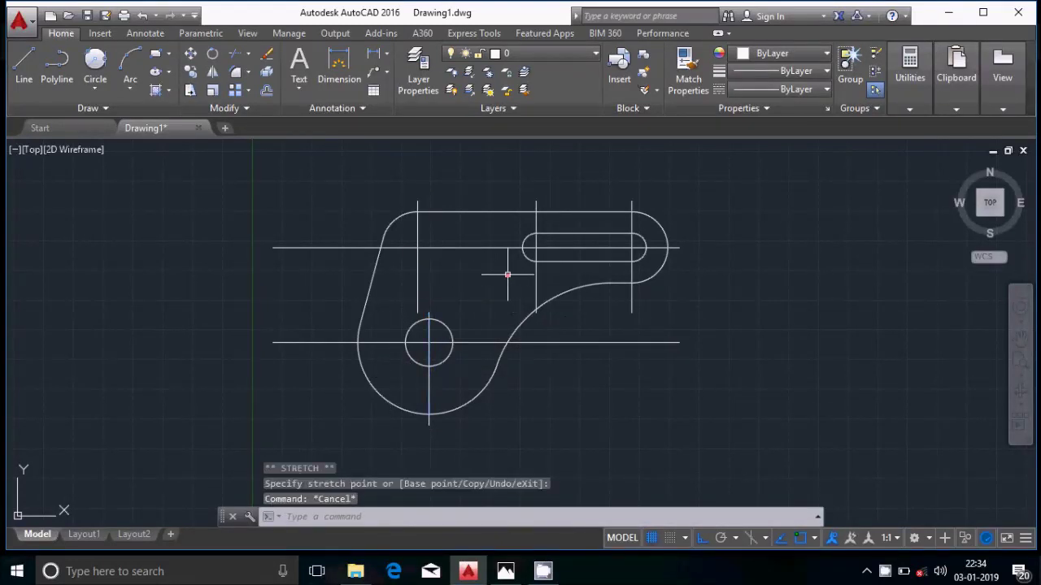
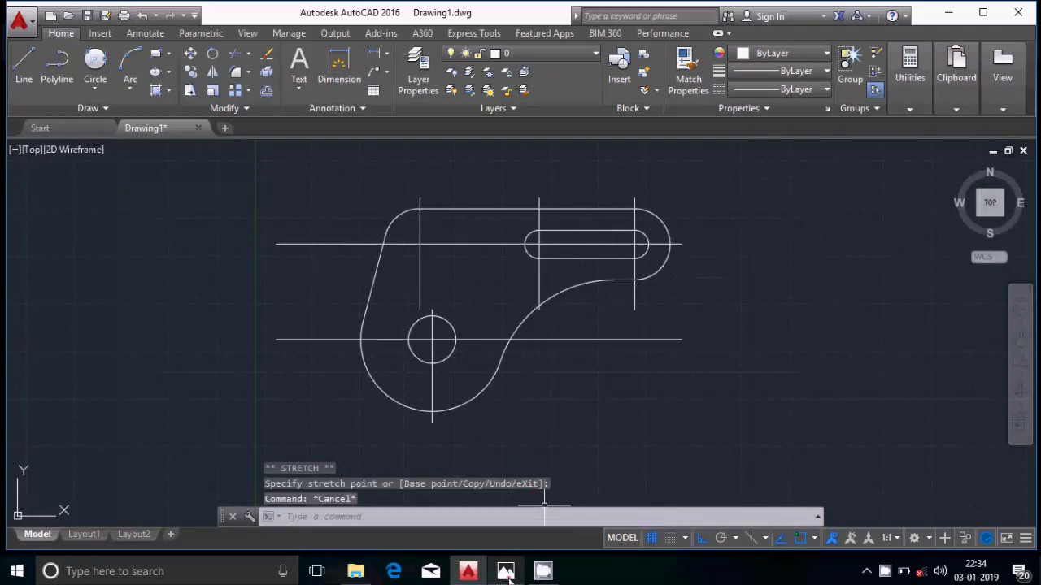
pyautogui.click(510, 576)
pyautogui.click(490, 576)
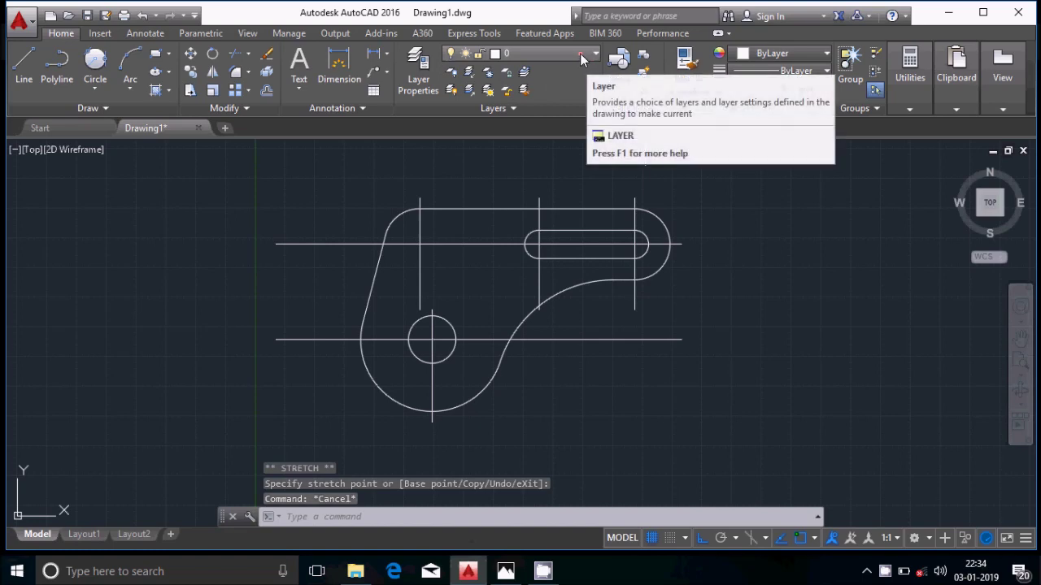
# Change the colour of layer 0 to index colour 122 in the layer properties
pyautogui.click(418, 75)
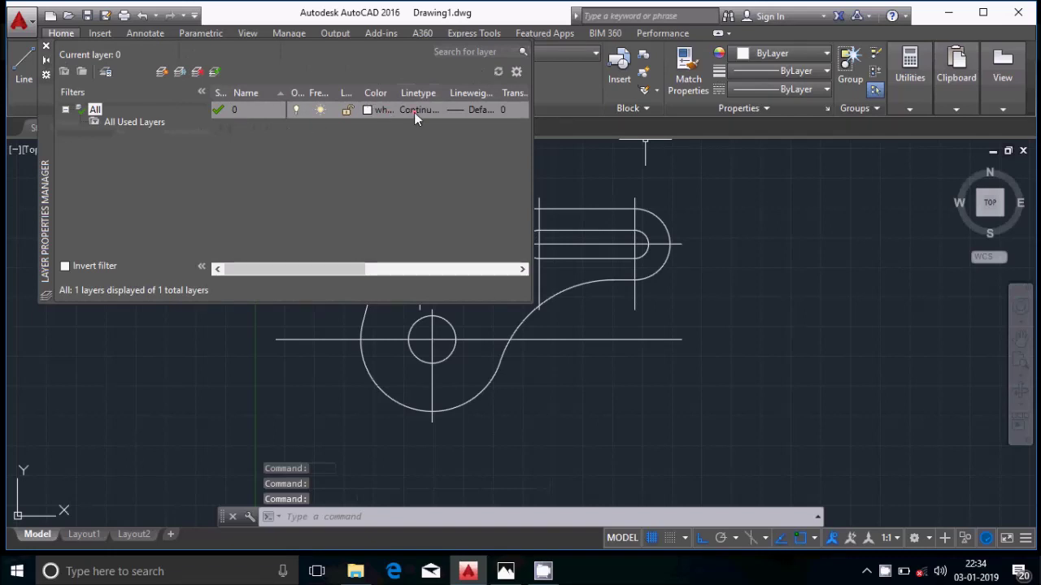
pyautogui.click(368, 111)
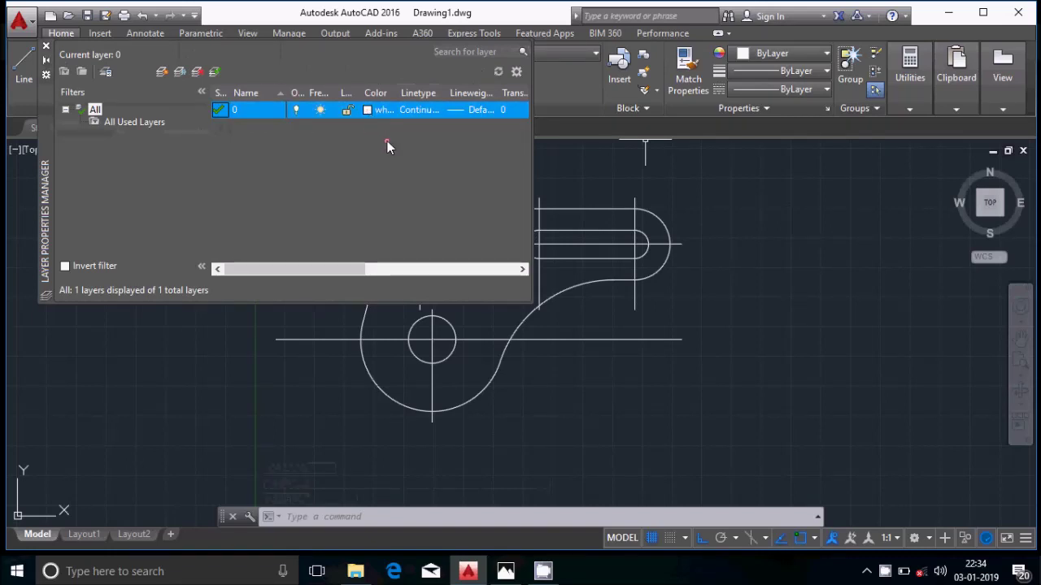
pyautogui.click(369, 110)
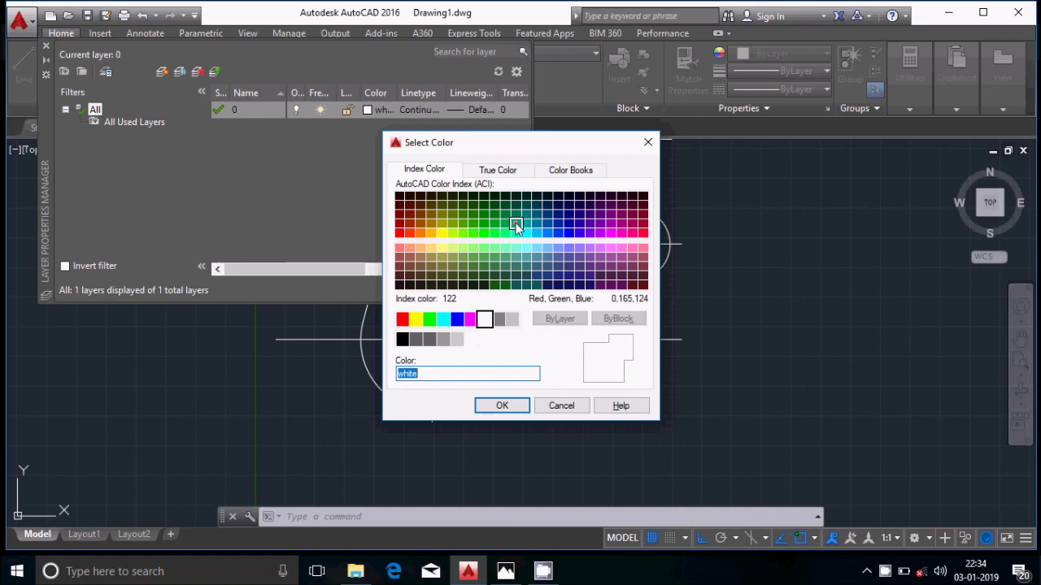
pyautogui.click(517, 228)
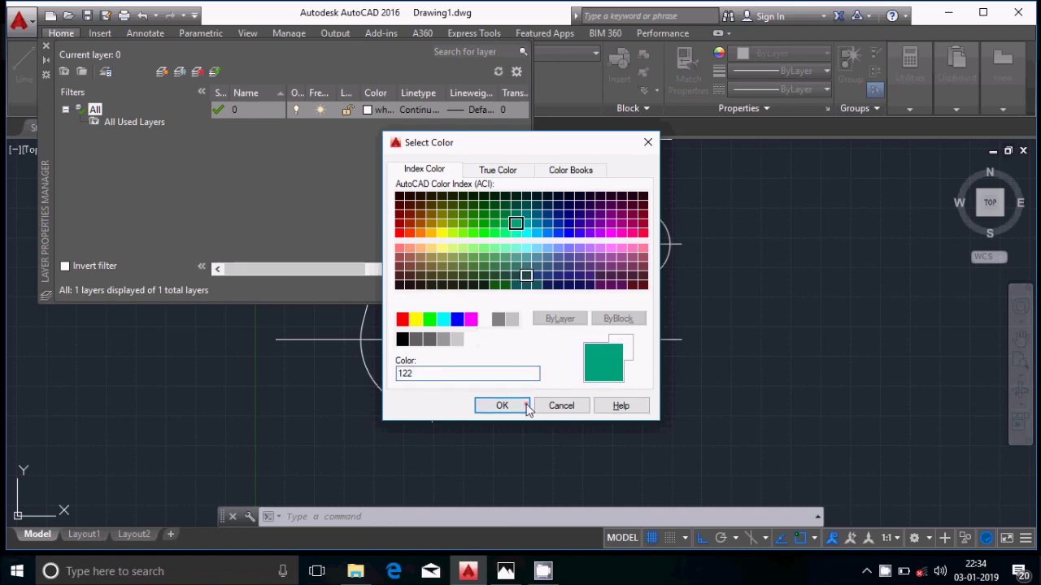
pyautogui.click(525, 405)
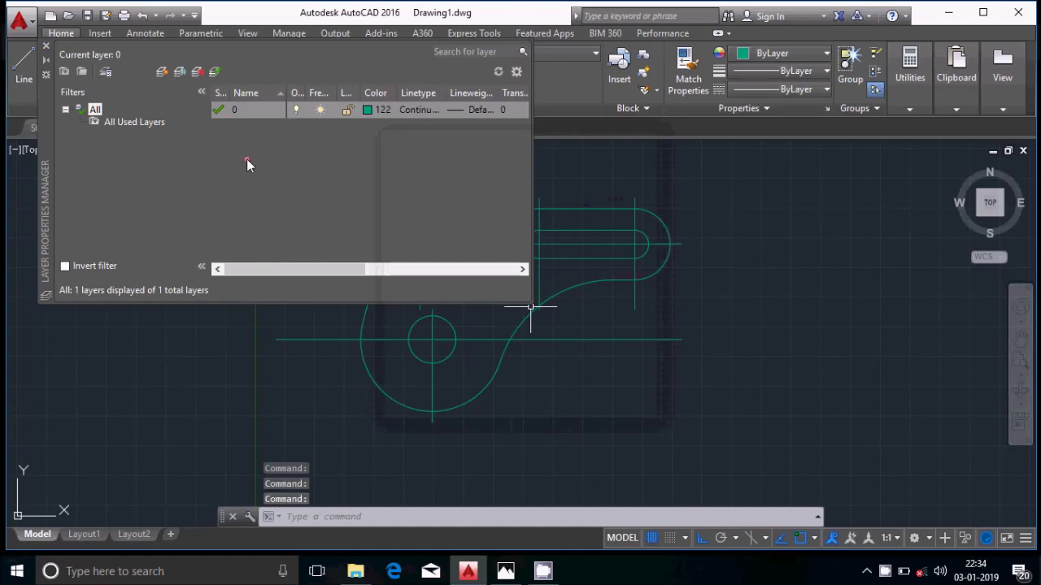
# Create a new layer named centre
pyautogui.click(163, 74)
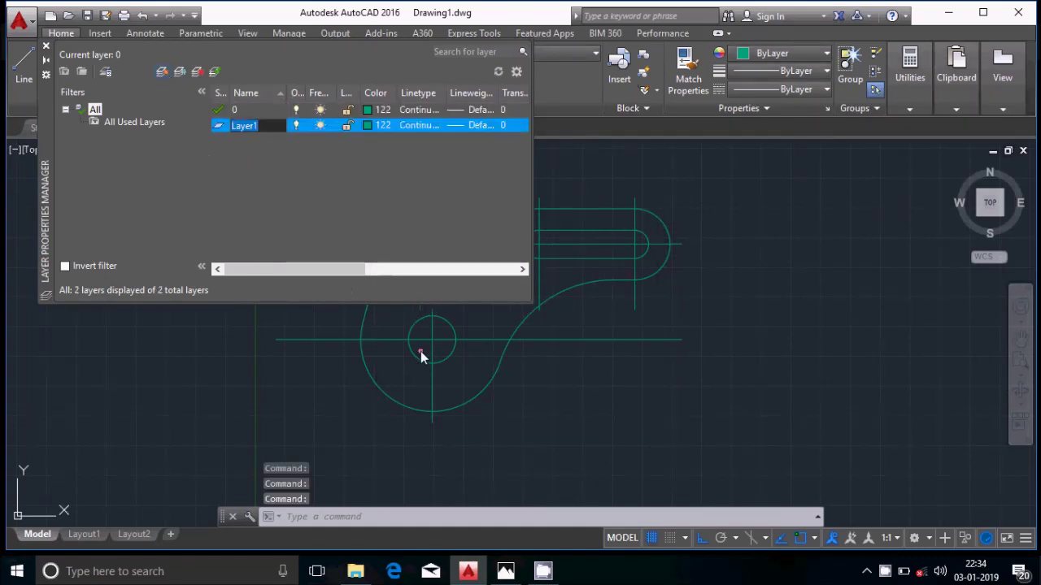
pyautogui.press('BackSpace')
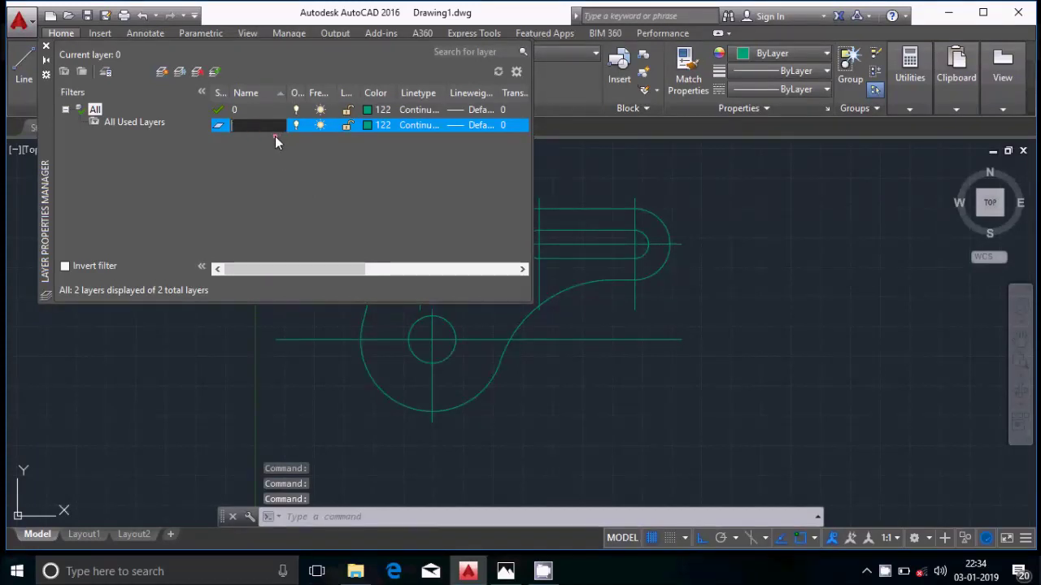
pyautogui.write('ce')
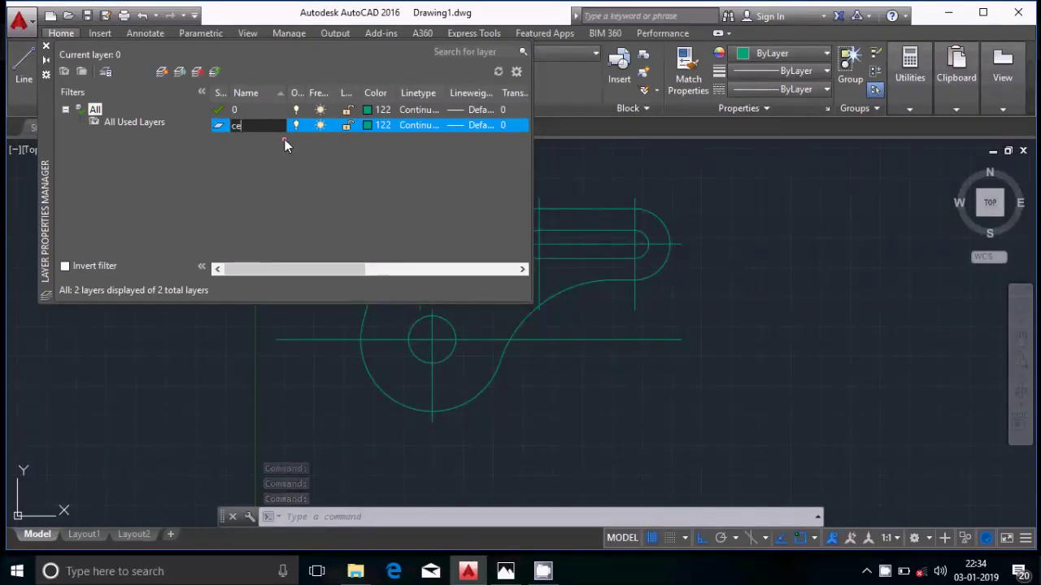
pyautogui.write('ntre')
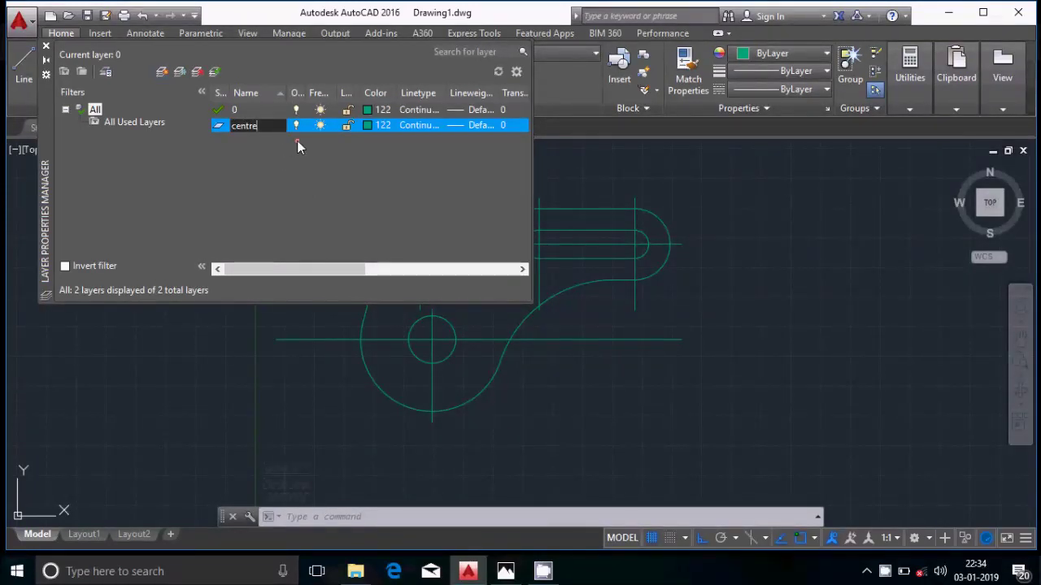
# Load the CENTER linetype from acad.lin and assign it to the centre layer
pyautogui.click(412, 125)
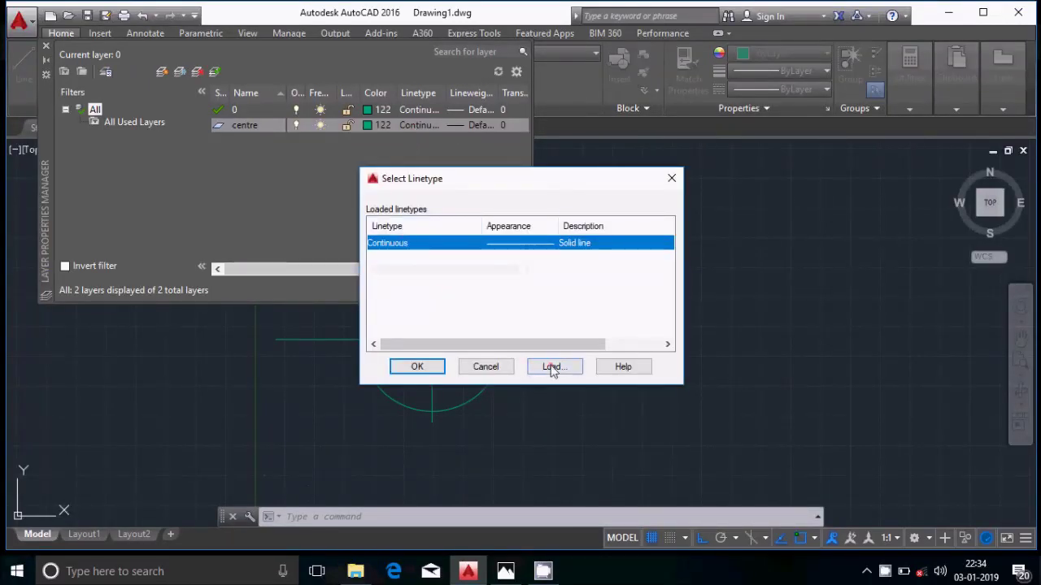
pyautogui.click(552, 366)
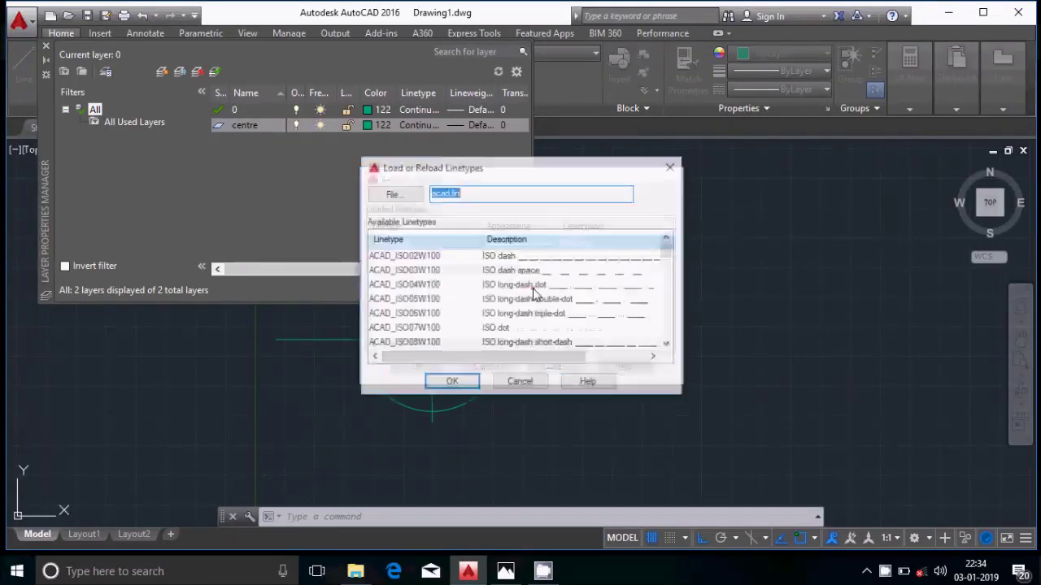
pyautogui.click(413, 257)
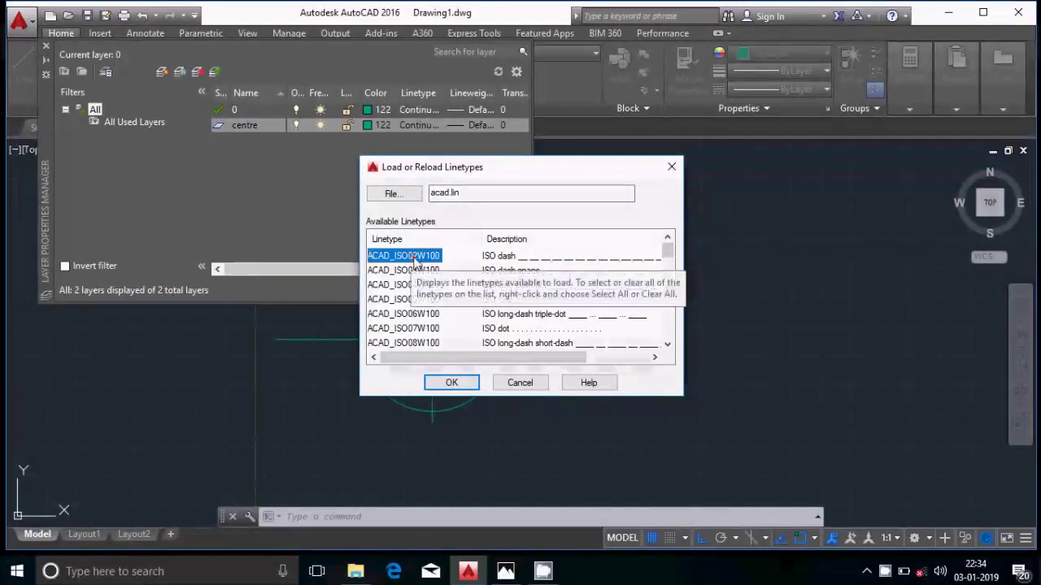
pyautogui.press('c')
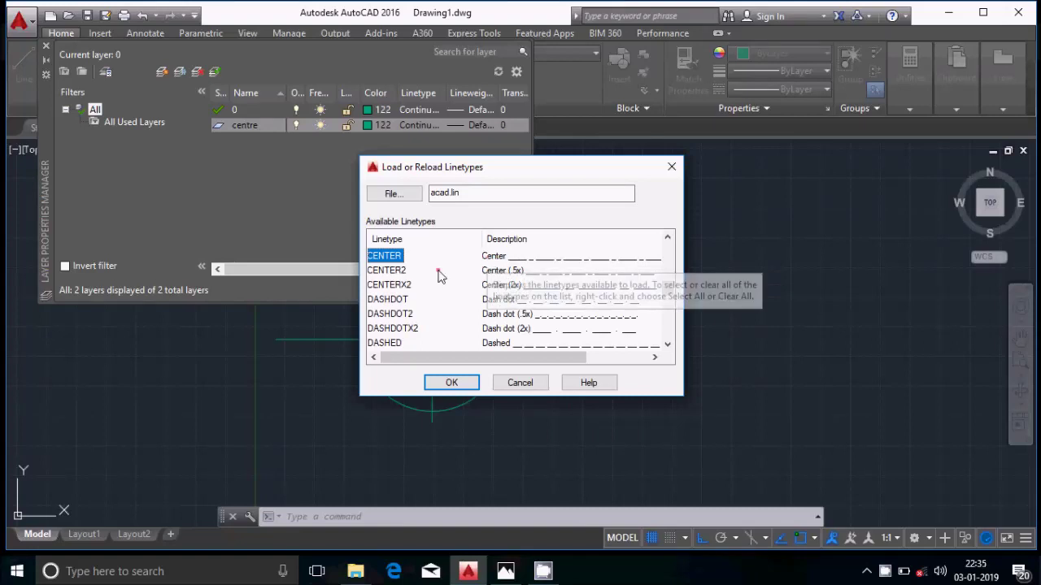
pyautogui.click(459, 383)
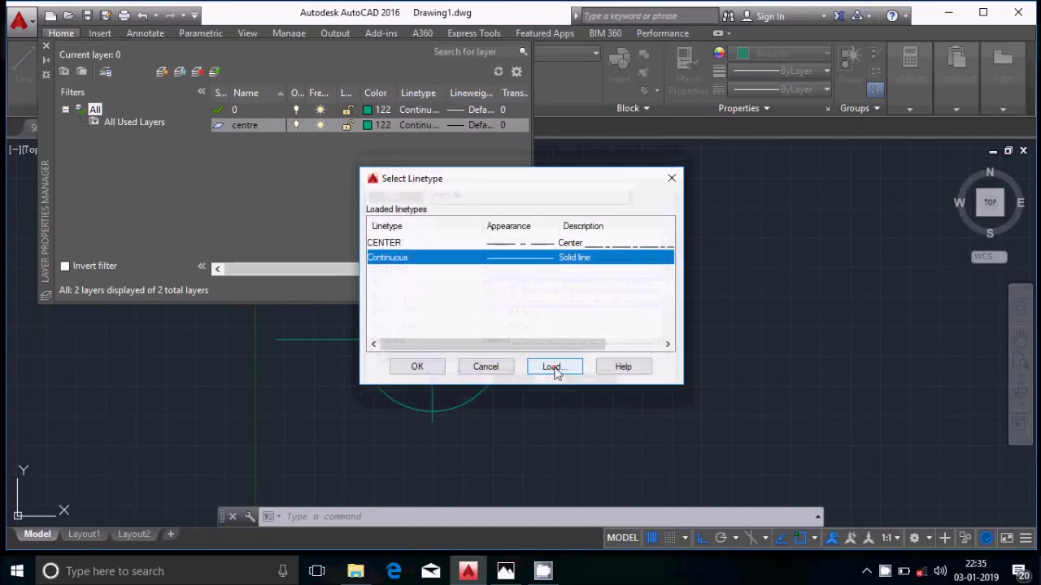
pyautogui.click(396, 242)
pyautogui.click(417, 367)
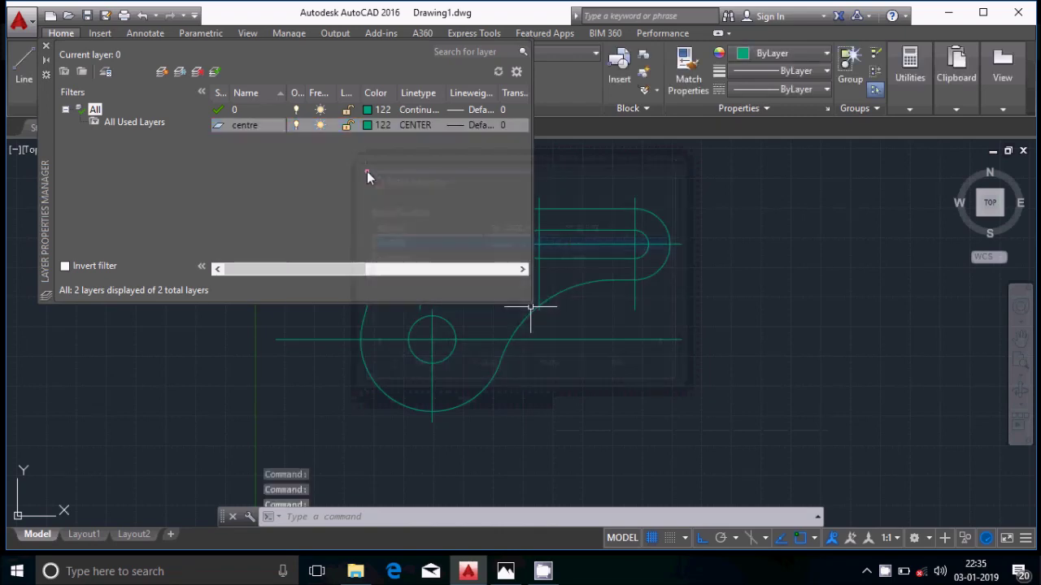
# Set the centre layer's colour to index colour 42 and close the layer properties
pyautogui.click(369, 126)
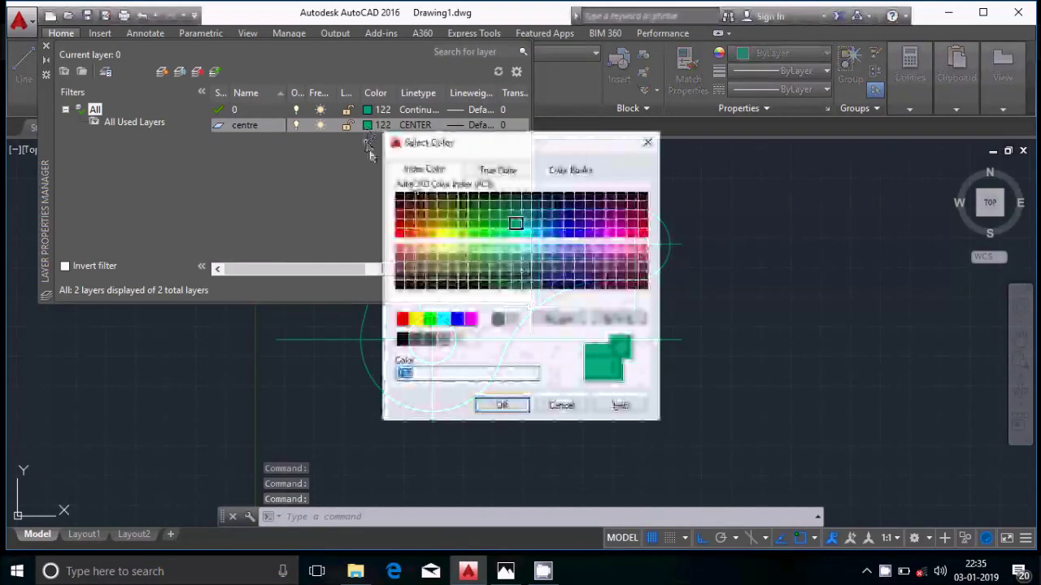
pyautogui.click(432, 225)
pyautogui.click(513, 406)
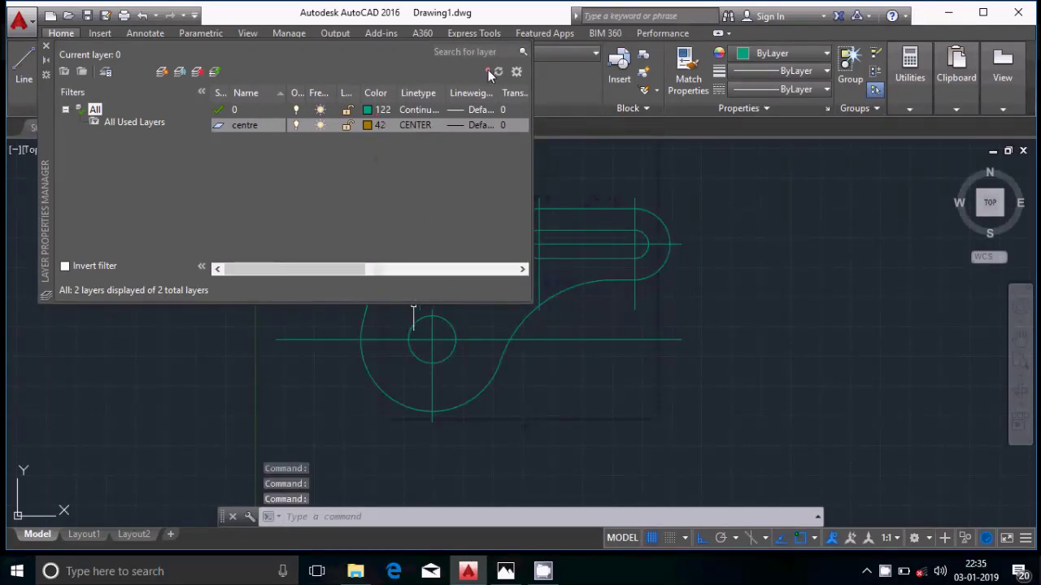
pyautogui.click(46, 45)
# Move the four vertical and two horizontal centre lines of the bracket plate to the centre layer and clear the selection
pyautogui.scroll(2, 538, 219)
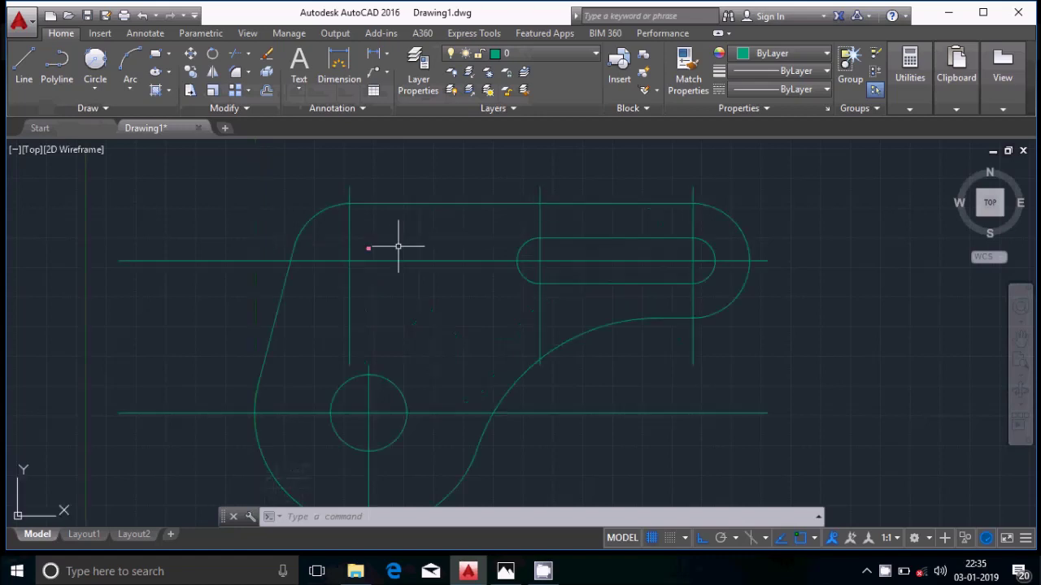
pyautogui.click(349, 236)
pyautogui.click(540, 222)
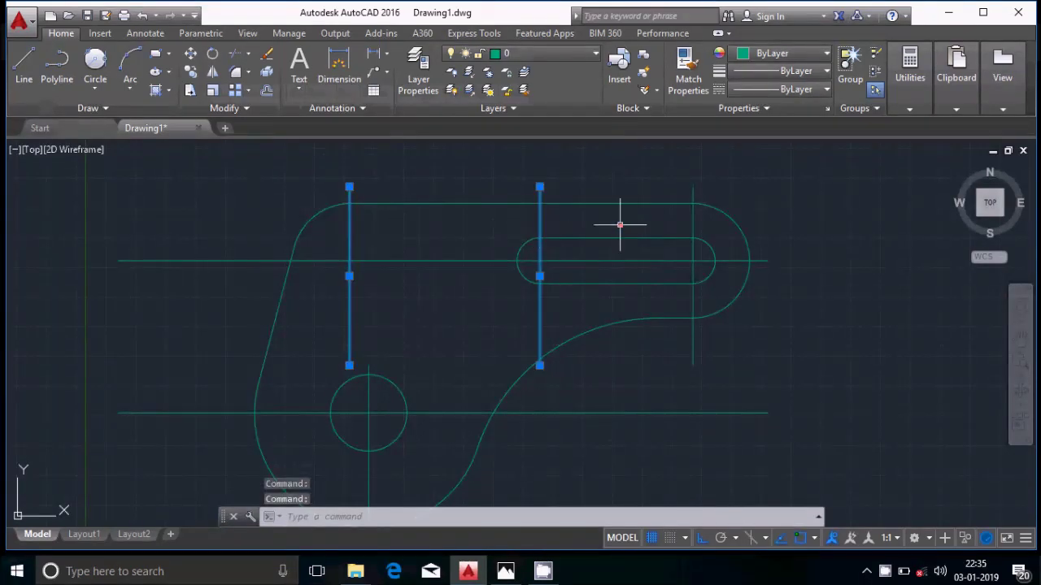
pyautogui.click(691, 218)
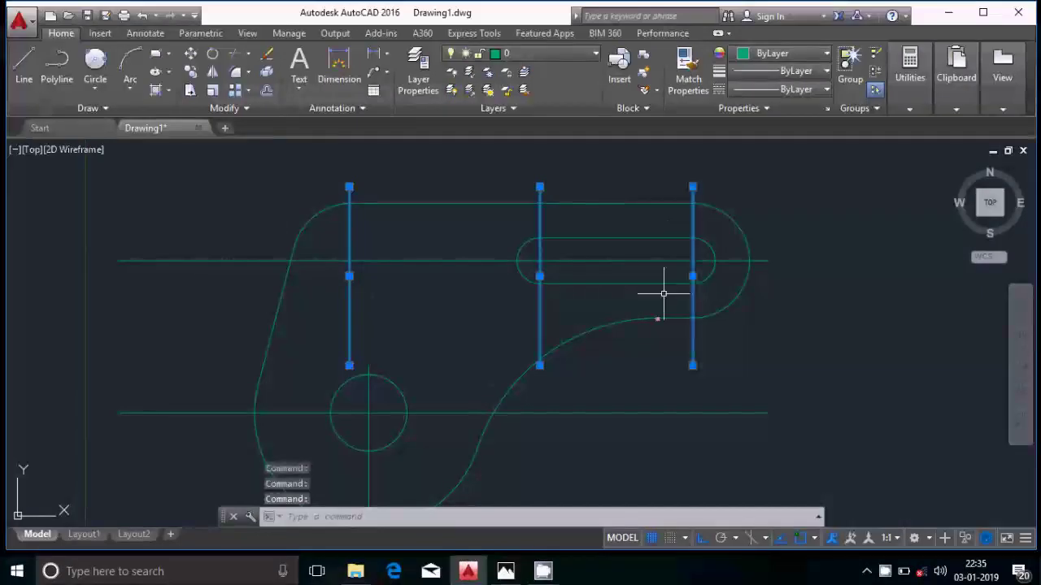
pyautogui.click(644, 413)
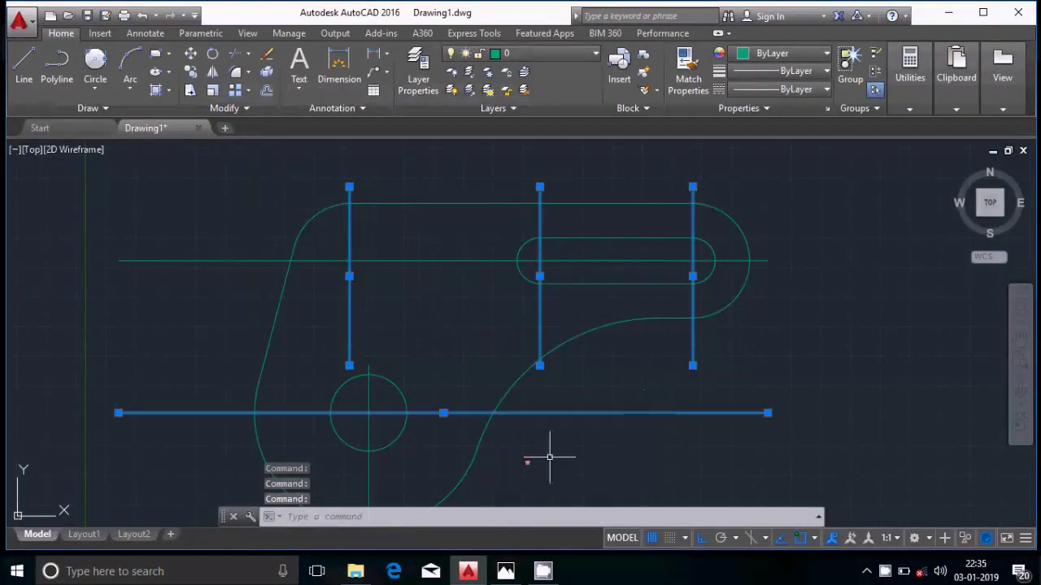
pyautogui.click(368, 480)
pyautogui.click(318, 260)
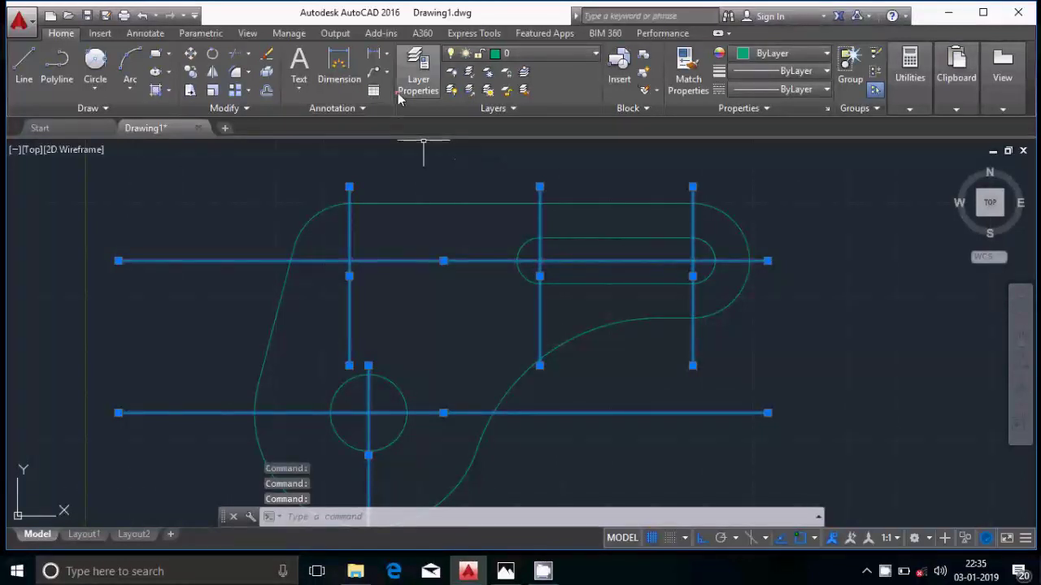
pyautogui.click(554, 57)
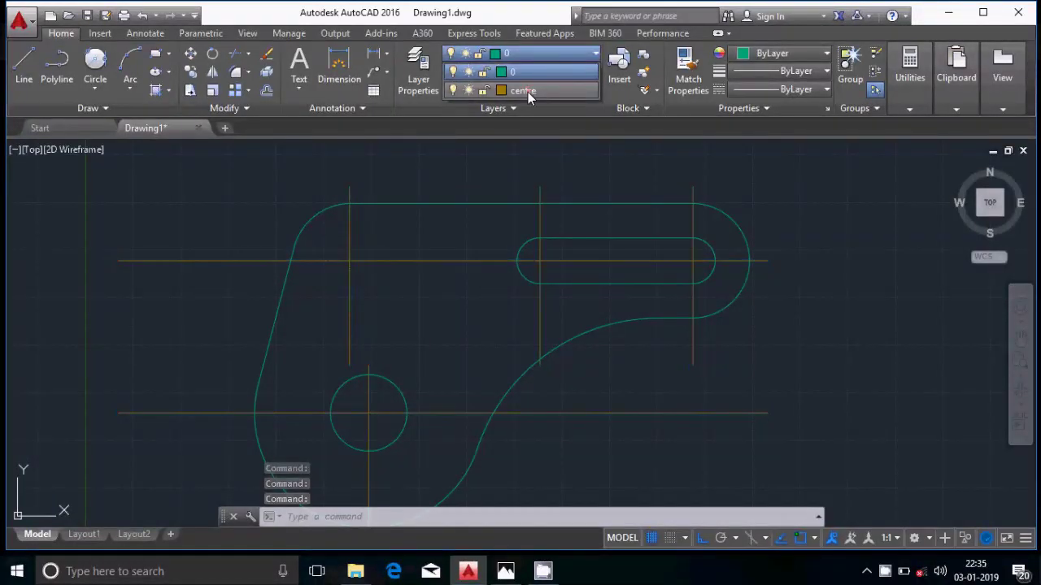
pyautogui.click(525, 93)
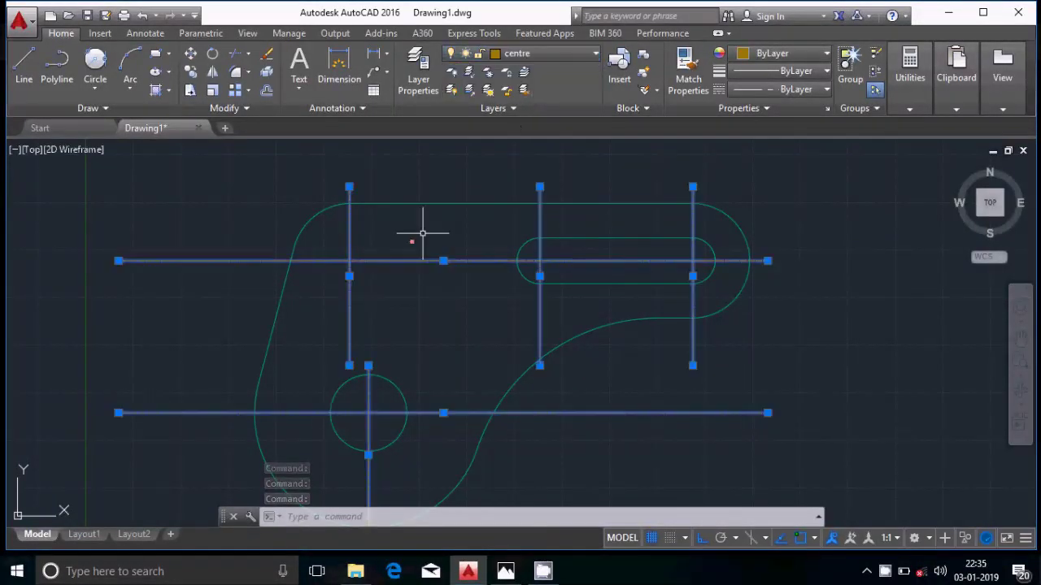
pyautogui.click(465, 309)
pyautogui.press('Escape')
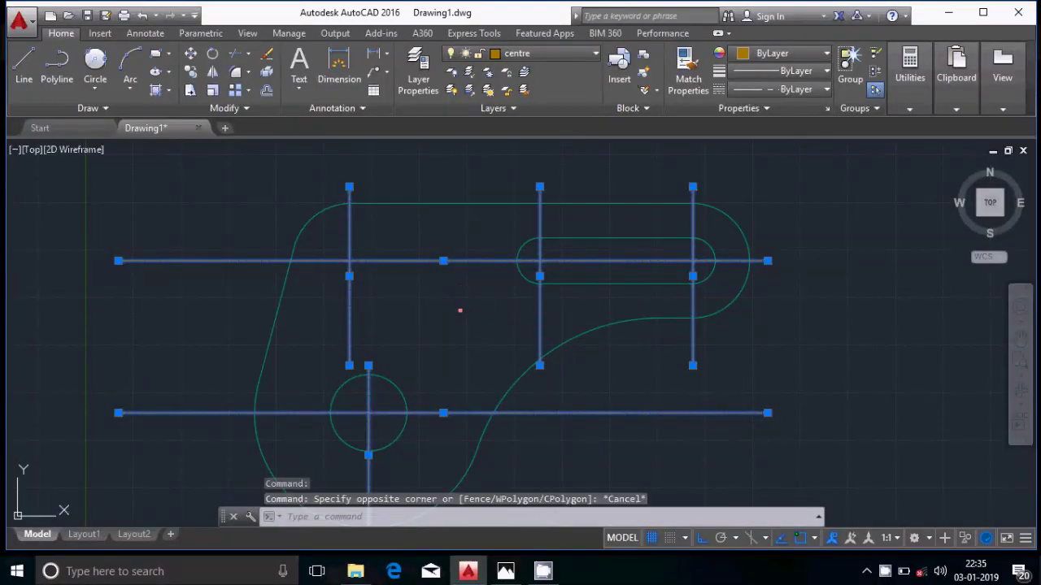
pyautogui.press('Escape')
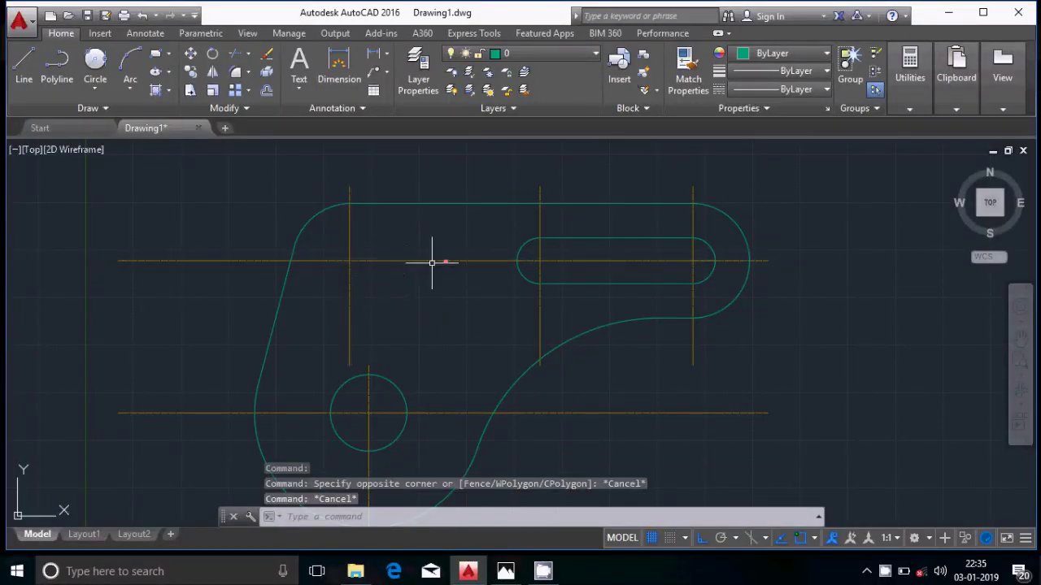
# Examine how the centre lines' linetype and colour display across the bracket plate at different magnifications
pyautogui.scroll(-3, 505, 221)
pyautogui.scroll(4, 476, 244)
pyautogui.scroll(-2, 436, 209)
pyautogui.scroll(2, 425, 193)
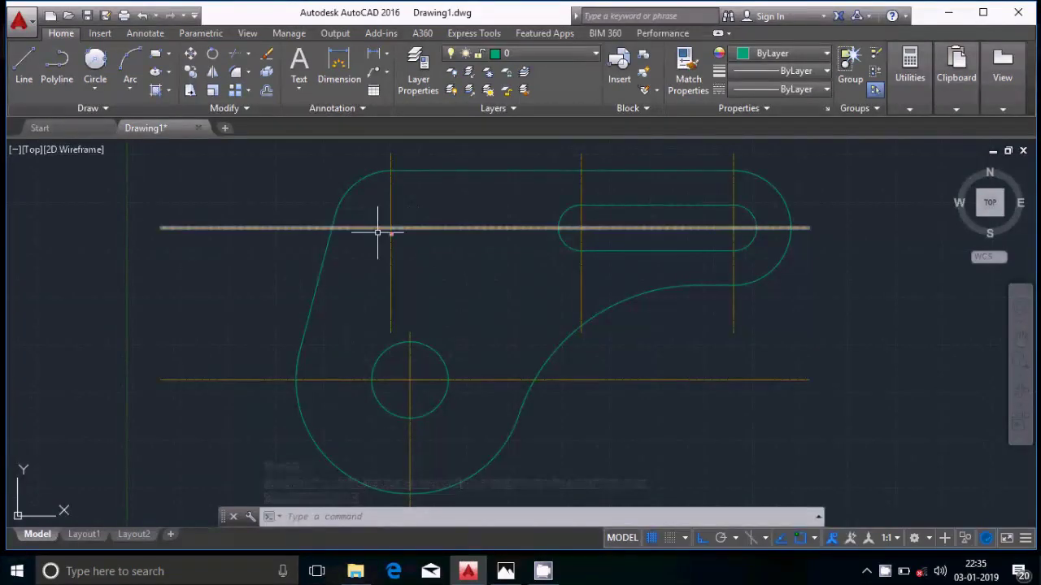
pyautogui.scroll(-2, 456, 238)
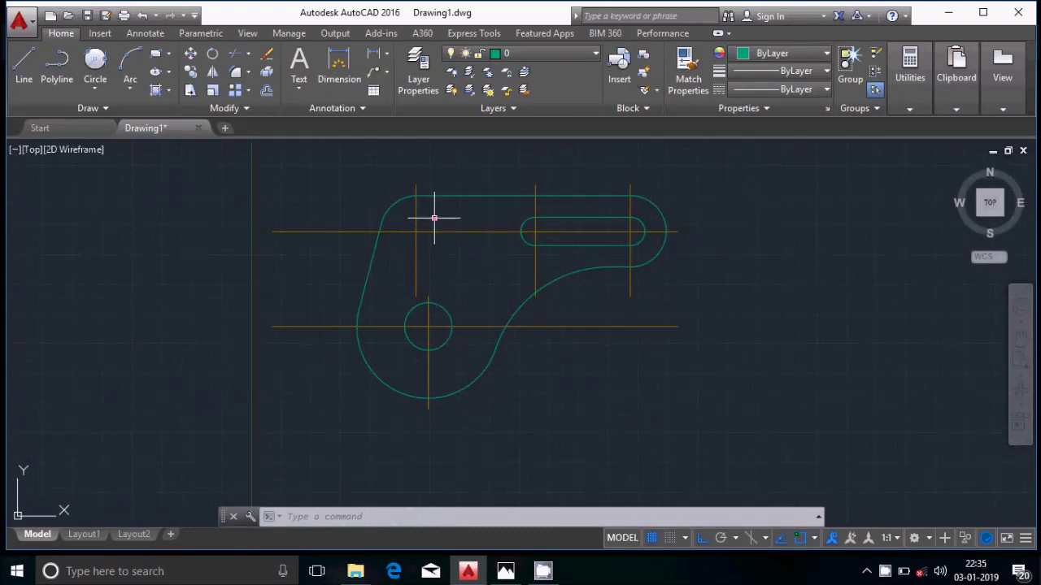
pyautogui.scroll(2, 434, 217)
pyautogui.scroll(-2, 457, 213)
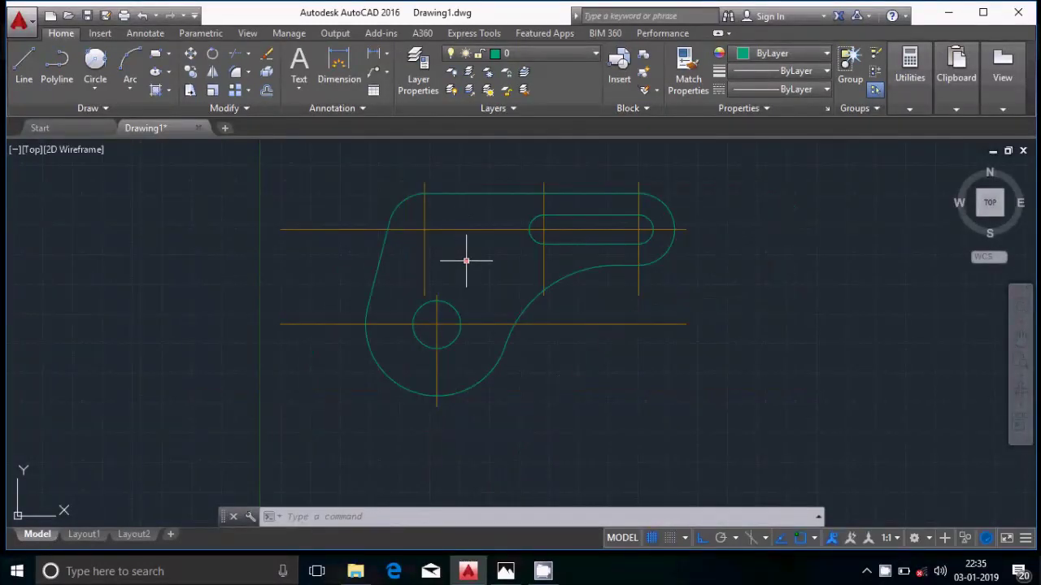
pyautogui.scroll(2, 466, 258)
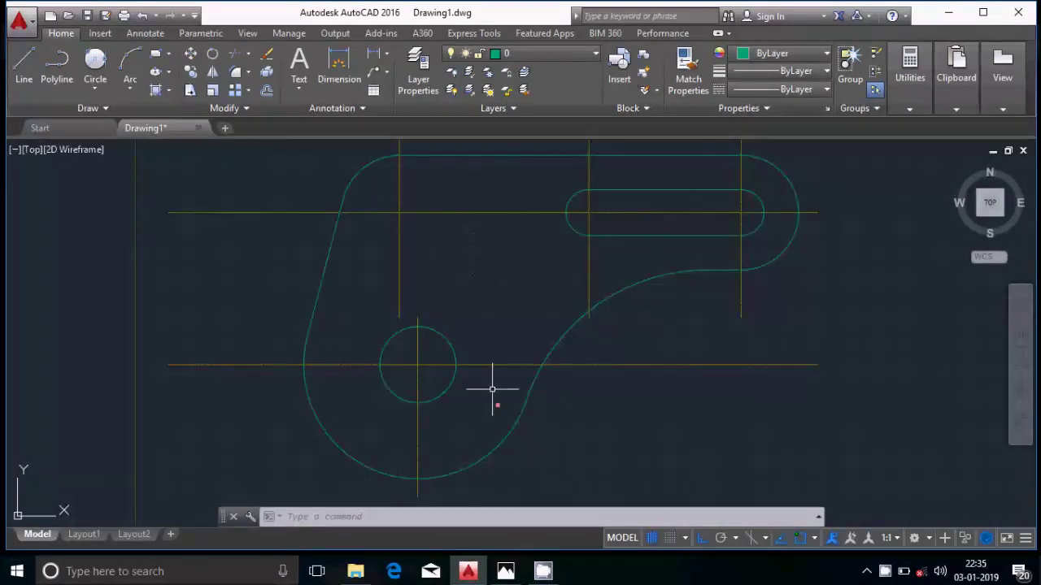